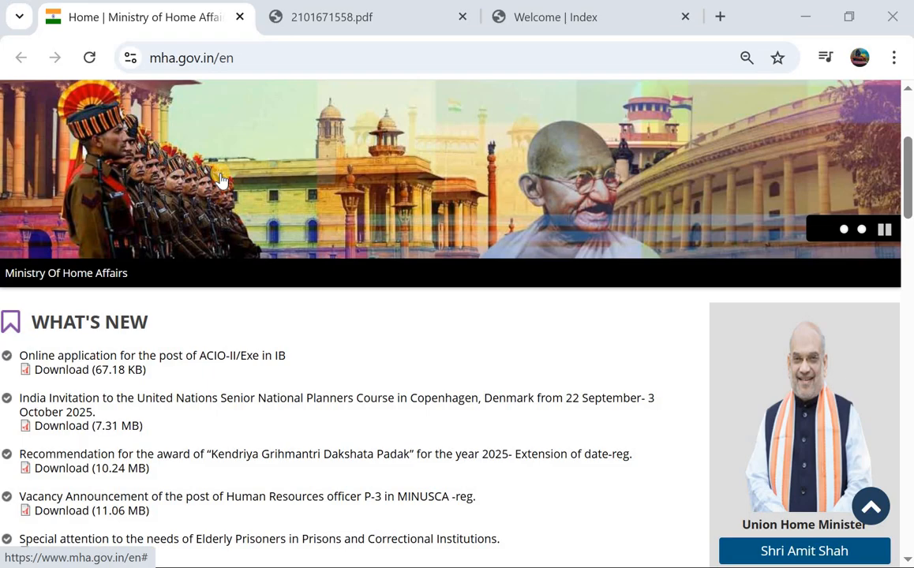
# Check the What's New list, then switch to the 2101671558.pdf ACIO-II/Exe advertisement tab
pyautogui.scroll(-1, 221, 181)
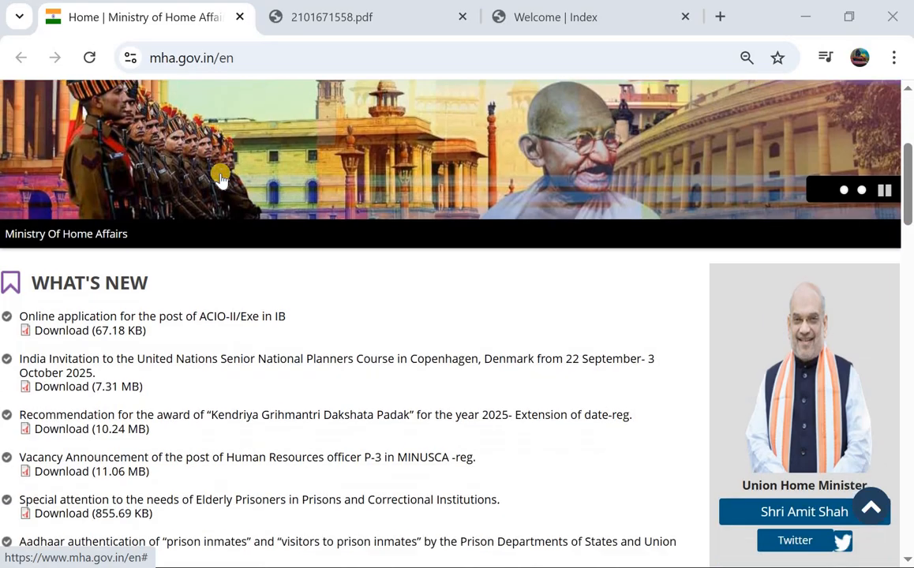
pyautogui.scroll(2, 221, 181)
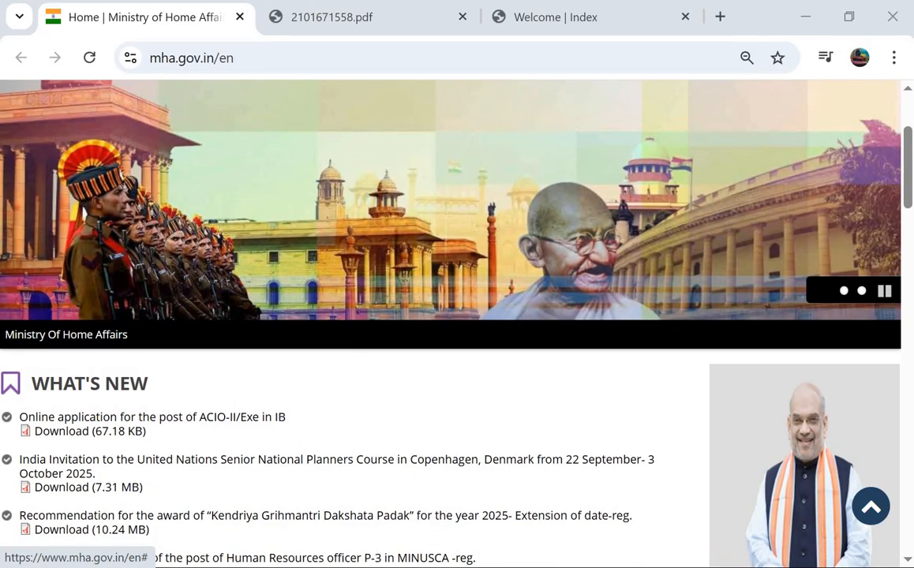
pyautogui.click(326, 11)
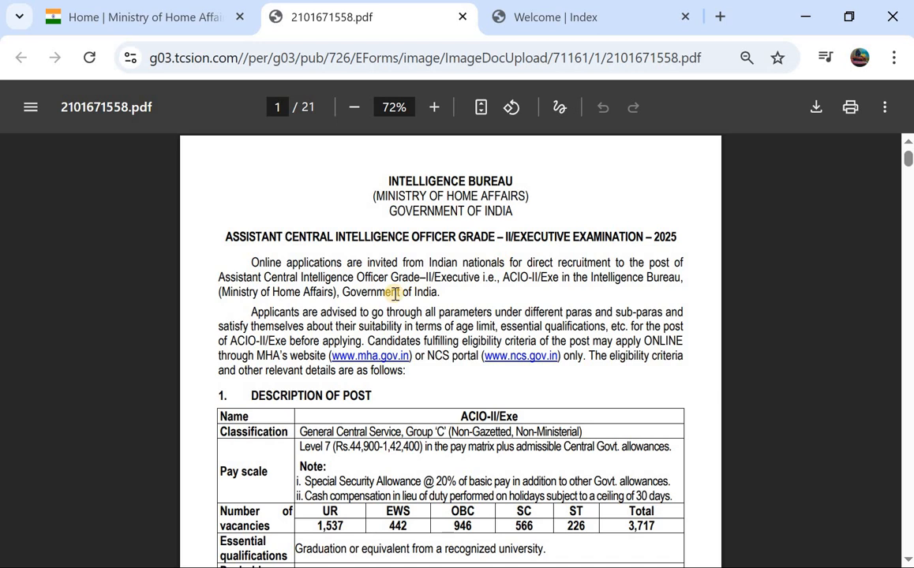
# Read the advertisement's vacancies, exam scheme and General Instructions, then return to the Welcome | Index tab
pyautogui.scroll(-1, 394, 293)
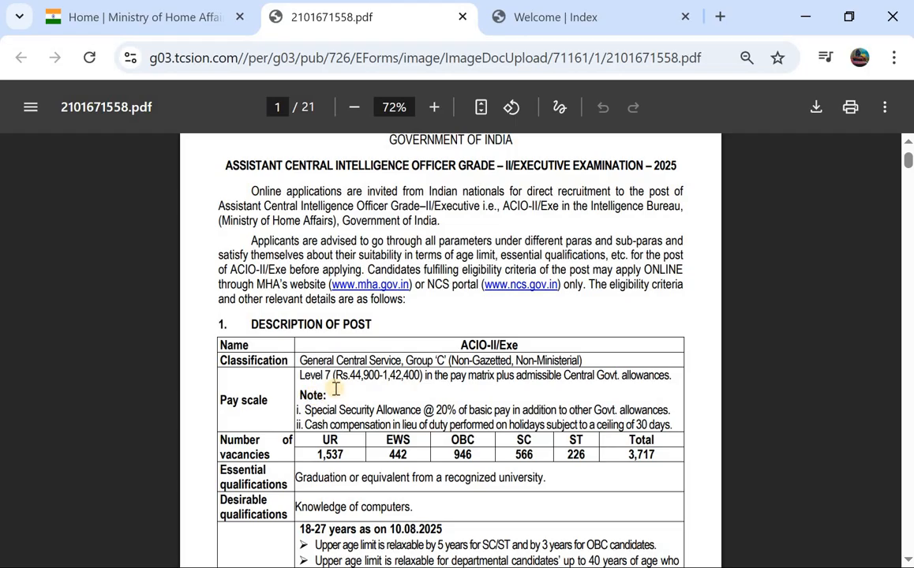
pyautogui.scroll(-2, 322, 388)
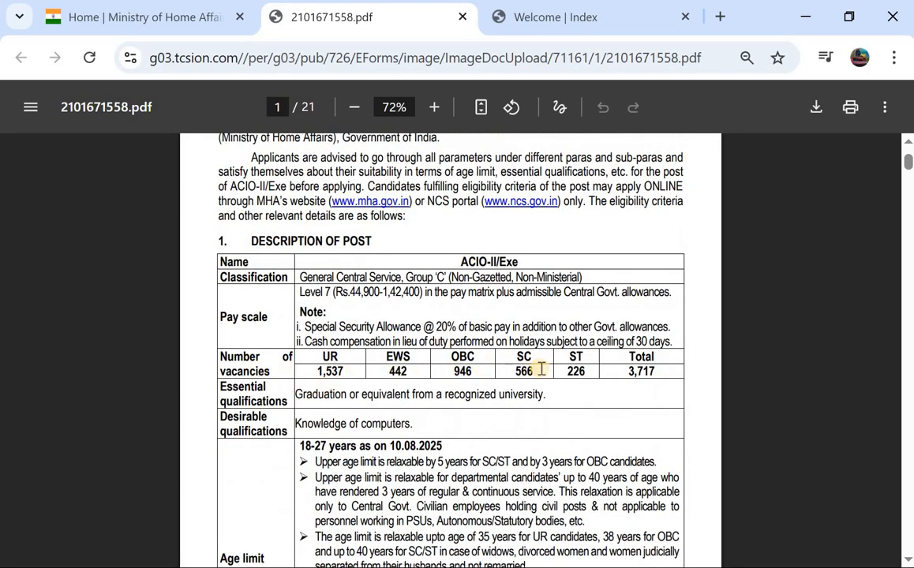
pyautogui.scroll(-1, 552, 367)
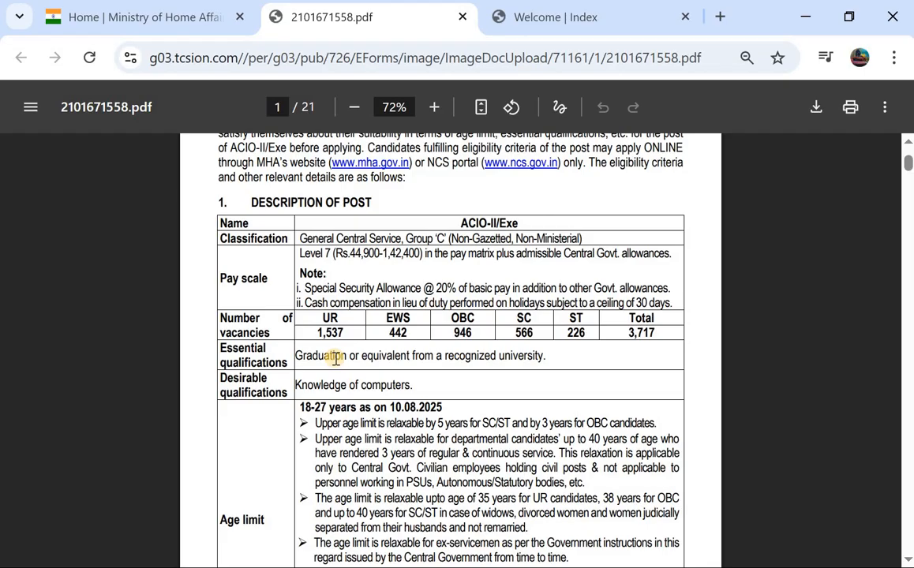
pyautogui.scroll(-2, 335, 358)
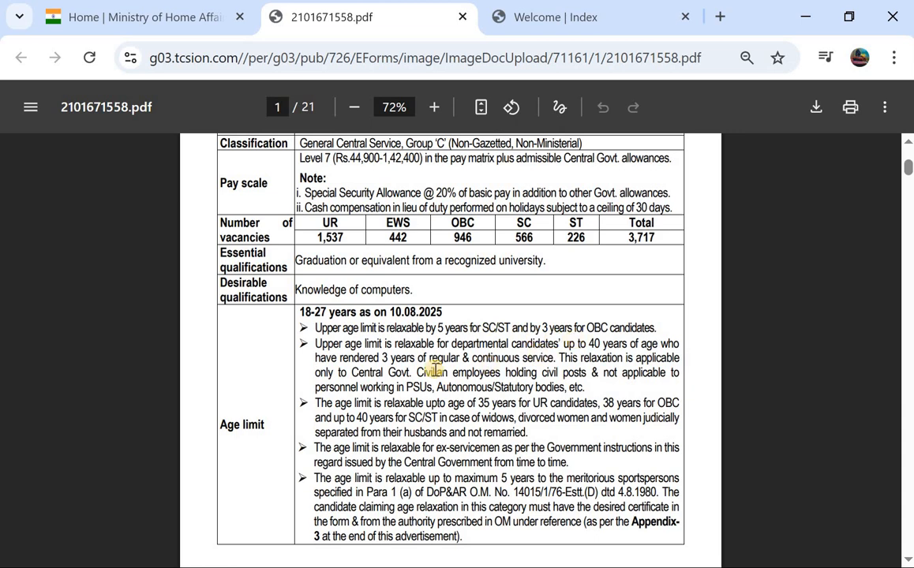
pyautogui.scroll(-10, 434, 369)
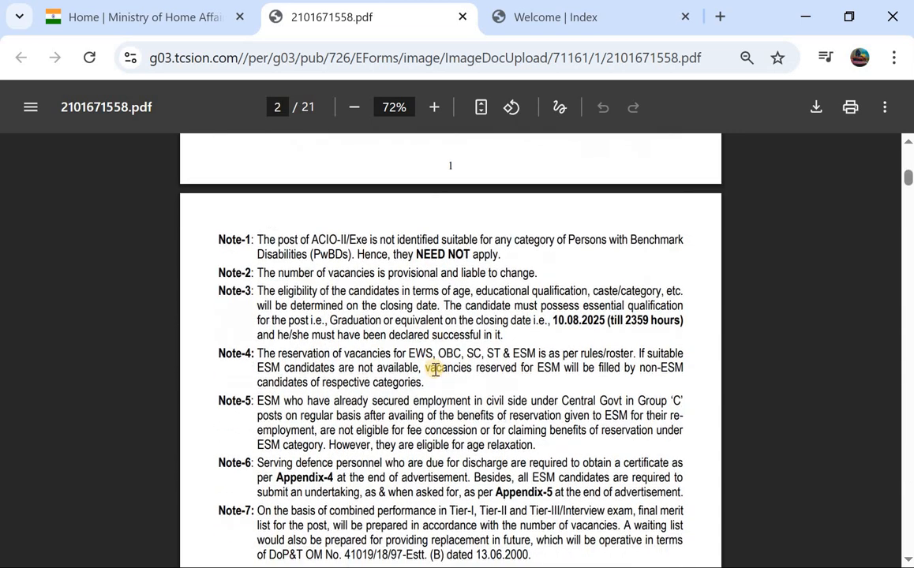
pyautogui.scroll(-9, 434, 369)
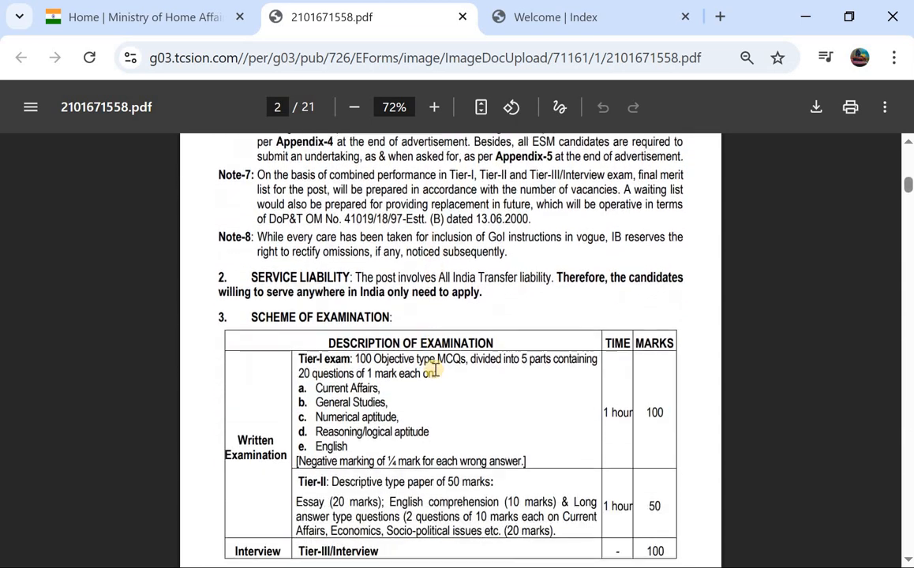
pyautogui.scroll(-4, 434, 371)
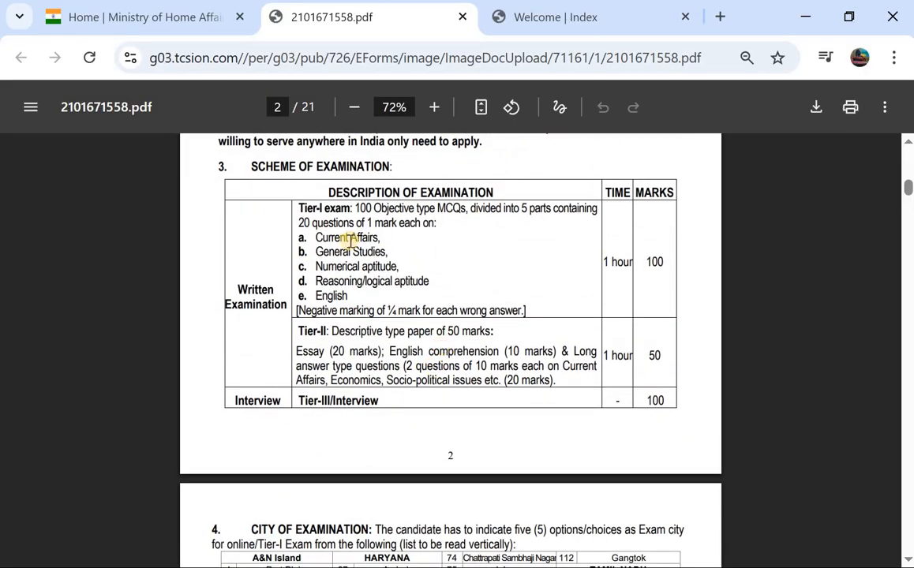
pyautogui.scroll(-7, 347, 241)
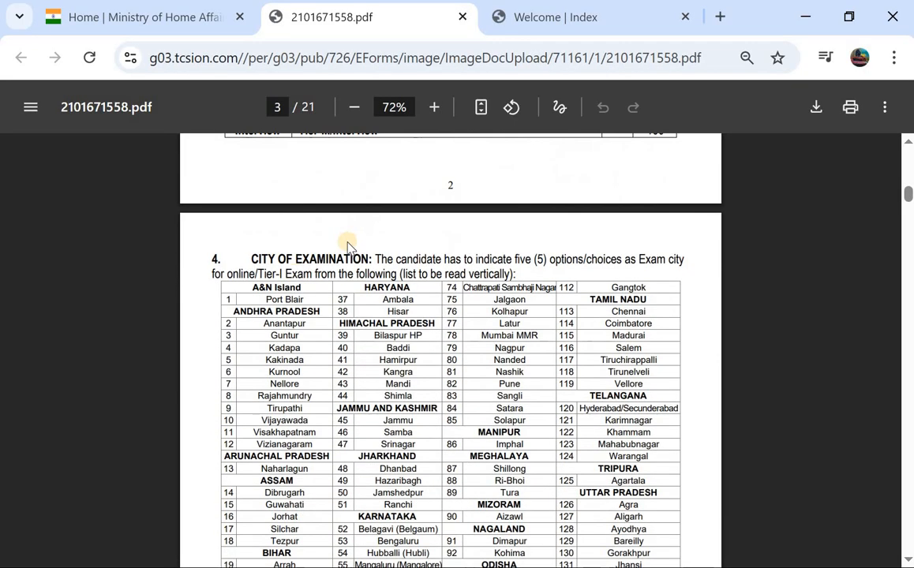
pyautogui.scroll(-14, 427, 326)
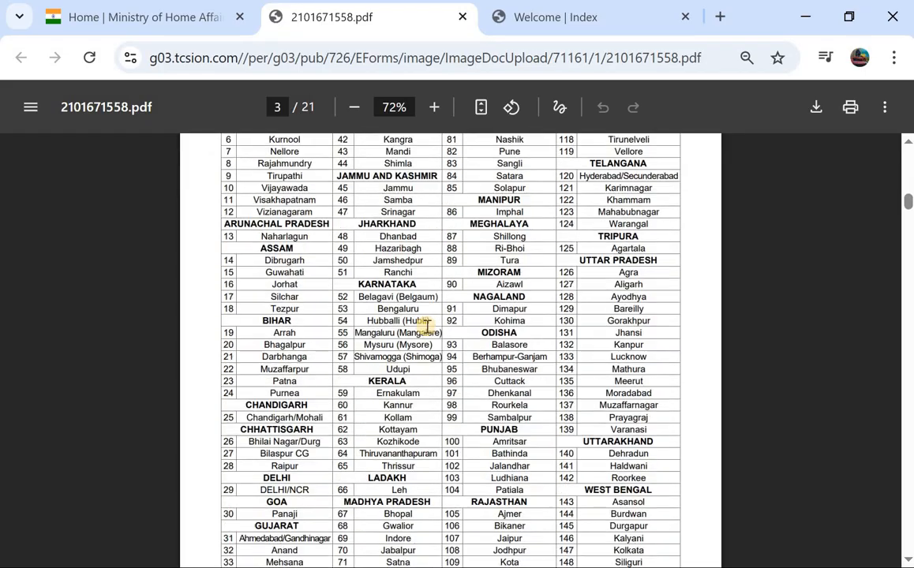
pyautogui.scroll(-11, 427, 326)
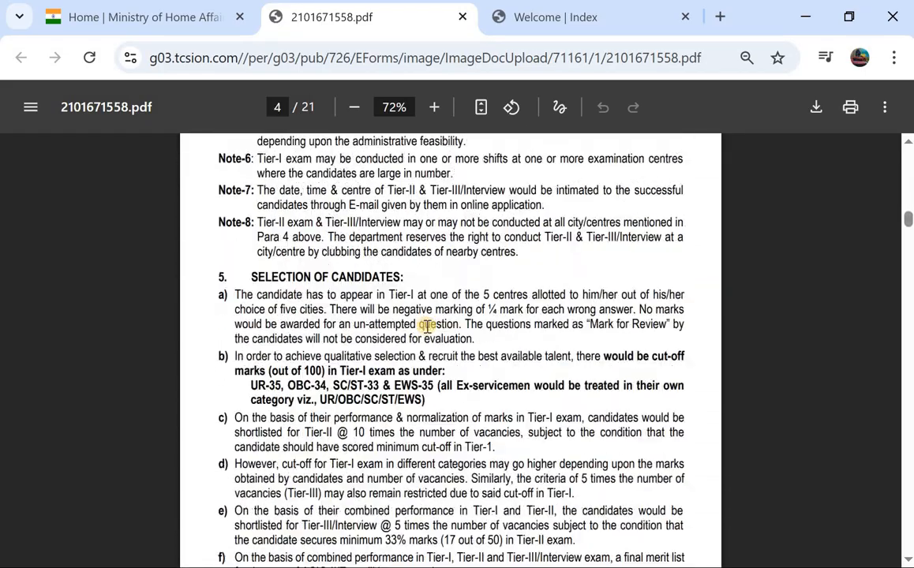
pyautogui.scroll(-18, 426, 325)
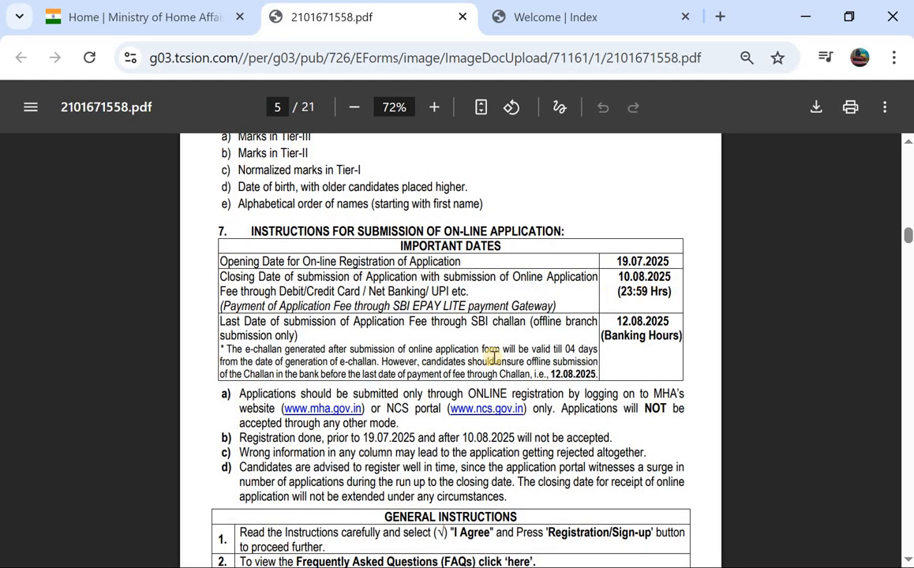
pyautogui.scroll(-4, 489, 355)
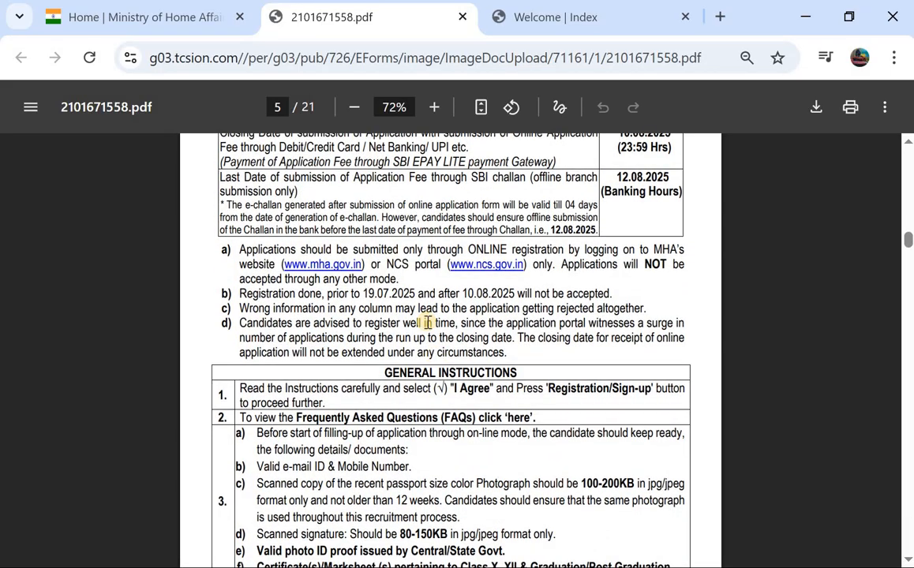
pyautogui.scroll(-3, 430, 322)
pyautogui.scroll(-1, 367, 383)
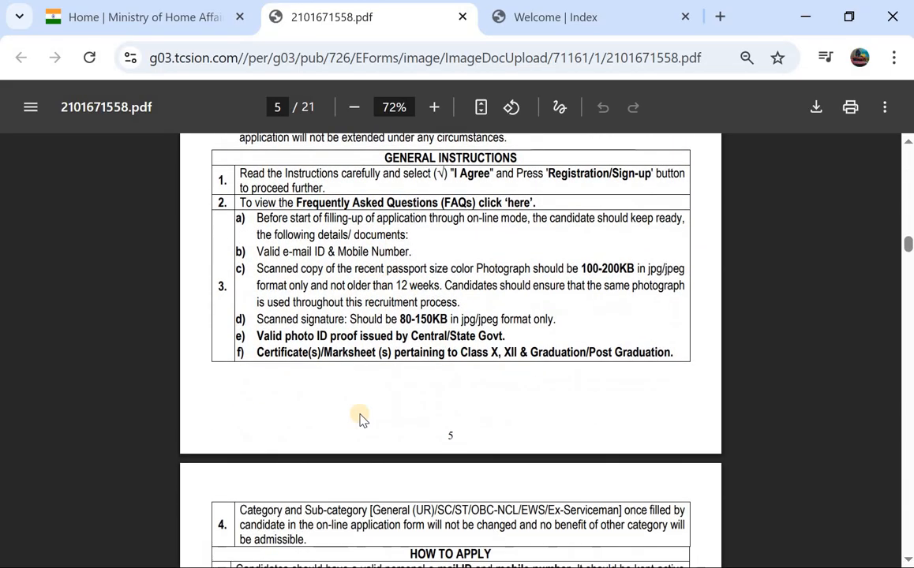
pyautogui.scroll(-1, 359, 418)
pyautogui.scroll(2, 359, 418)
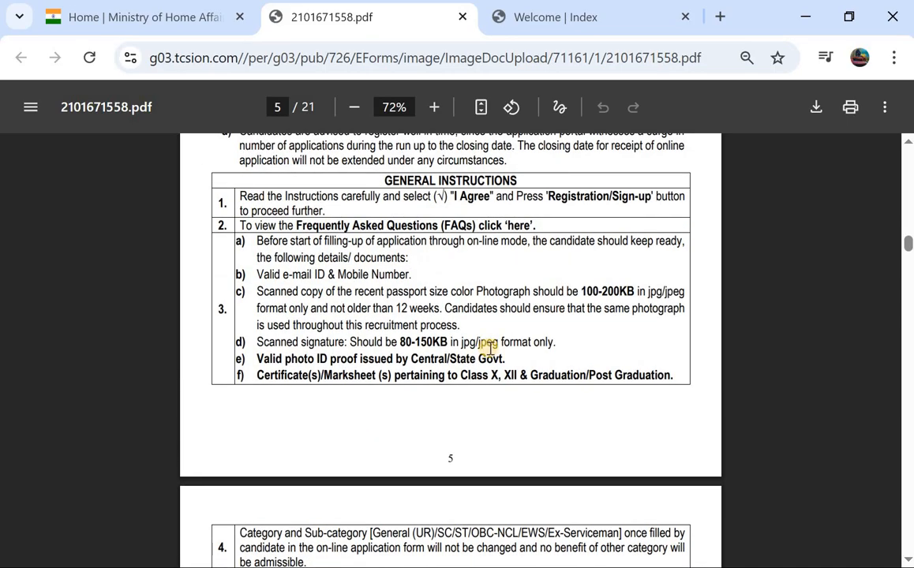
pyautogui.click(564, 26)
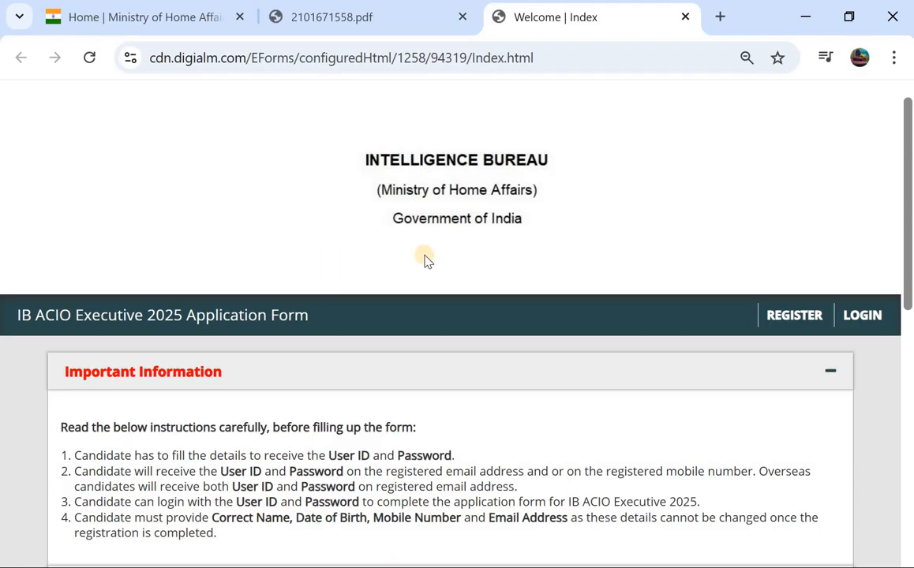
# Browse the portal's General Links and open the REGISTER page in a new tab
pyautogui.scroll(-3, 423, 260)
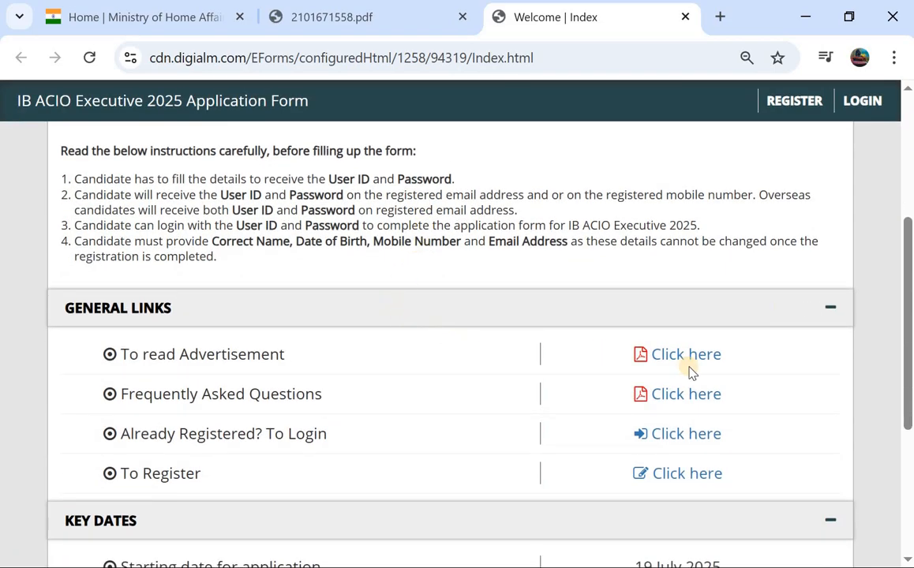
pyautogui.scroll(-1, 440, 308)
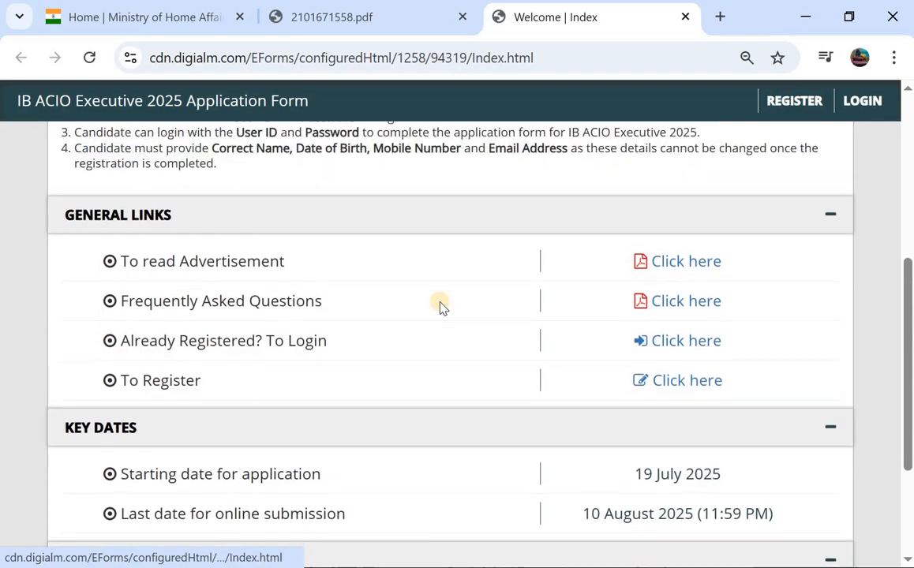
pyautogui.scroll(3, 439, 307)
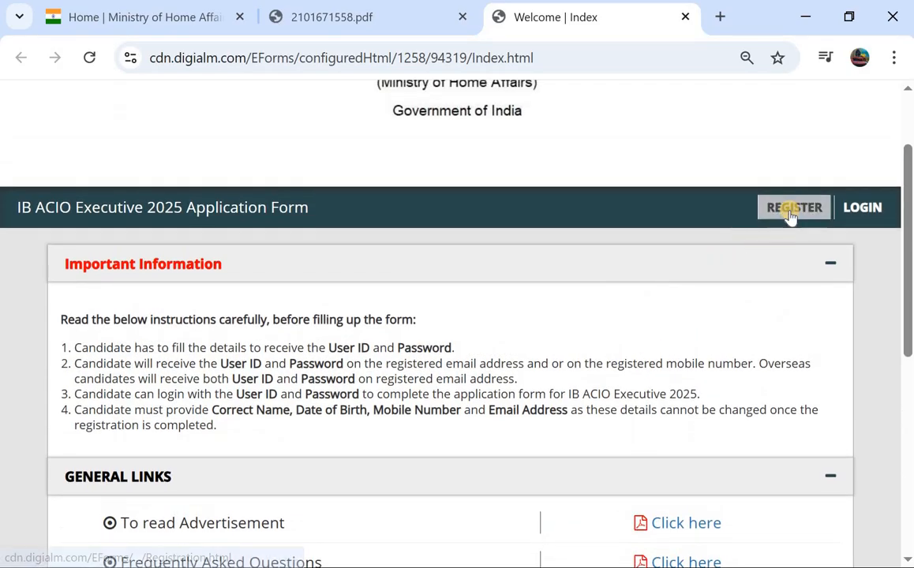
pyautogui.click(789, 213)
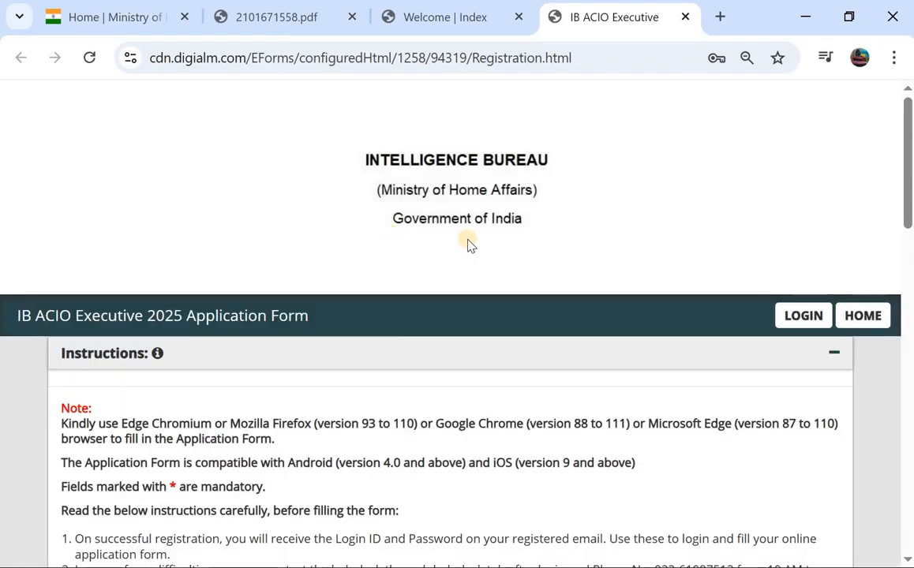
# Select ACIO Grade-II/Executive as the post and enter the applicant's full name
pyautogui.scroll(-1, 648, 170)
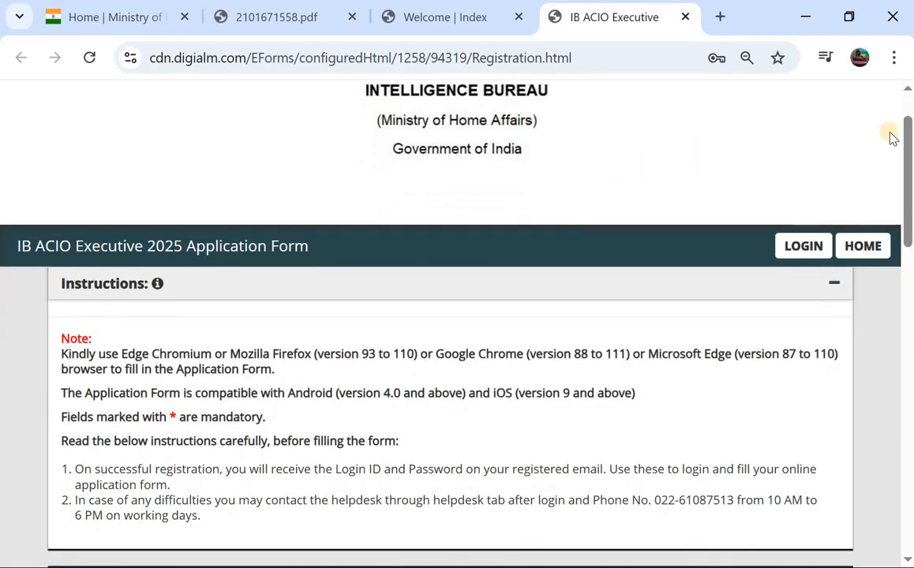
pyautogui.scroll(-2, 620, 189)
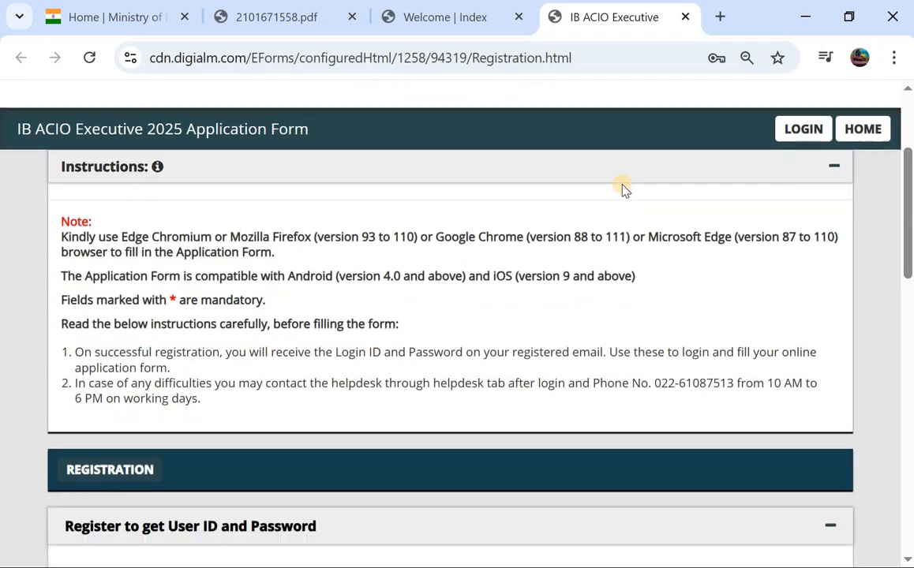
pyautogui.scroll(-1, 404, 272)
pyautogui.scroll(-4, 351, 289)
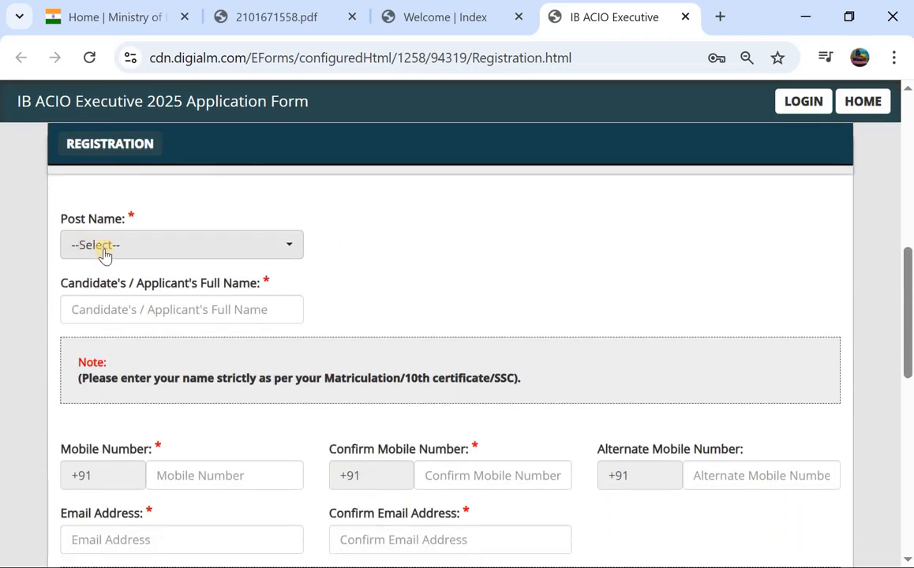
pyautogui.click(105, 251)
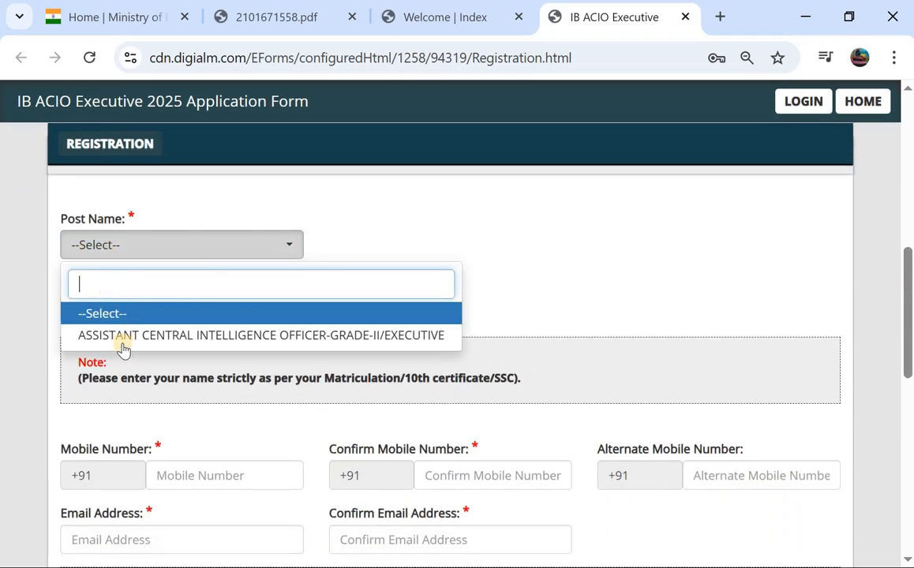
pyautogui.click(162, 338)
pyautogui.click(181, 312)
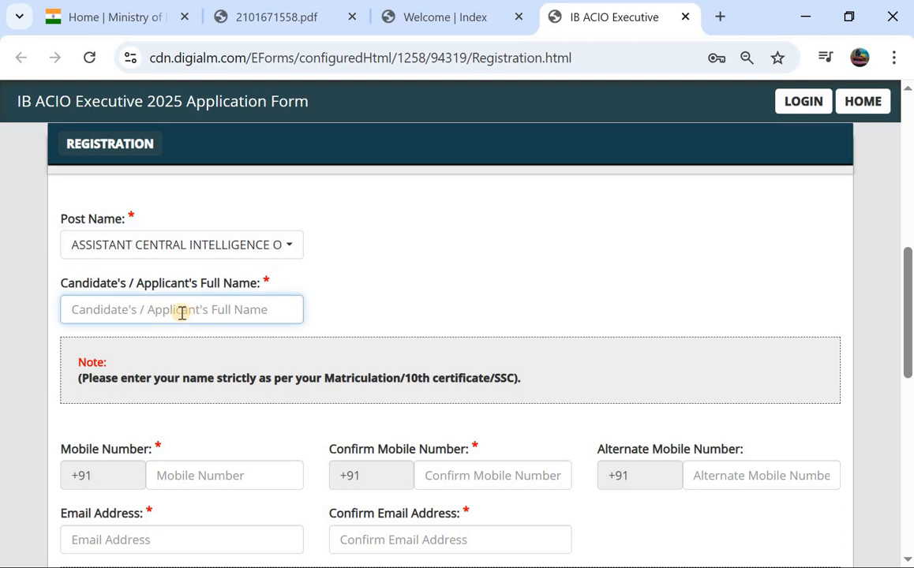
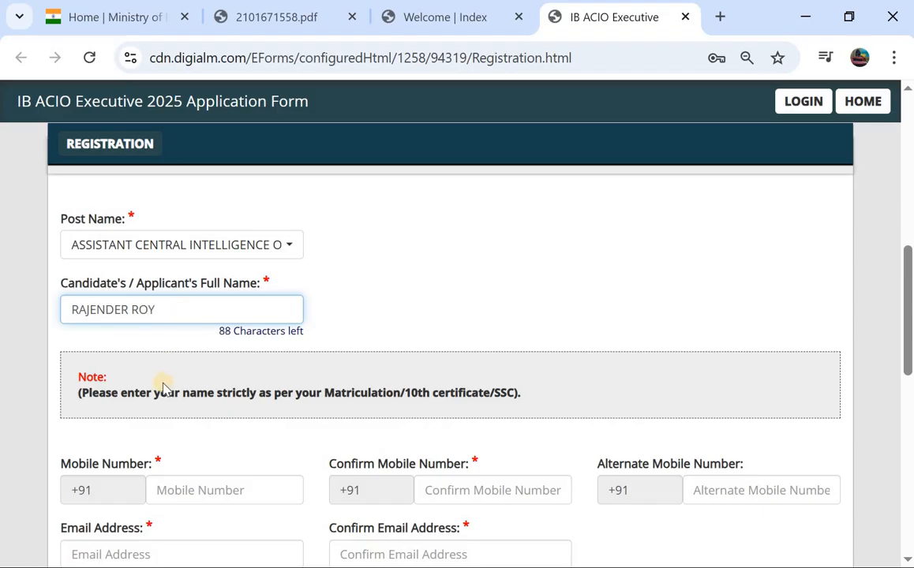
# Fill in the mobile number and email address with their confirmations, down to the captcha
pyautogui.scroll(-2, 163, 381)
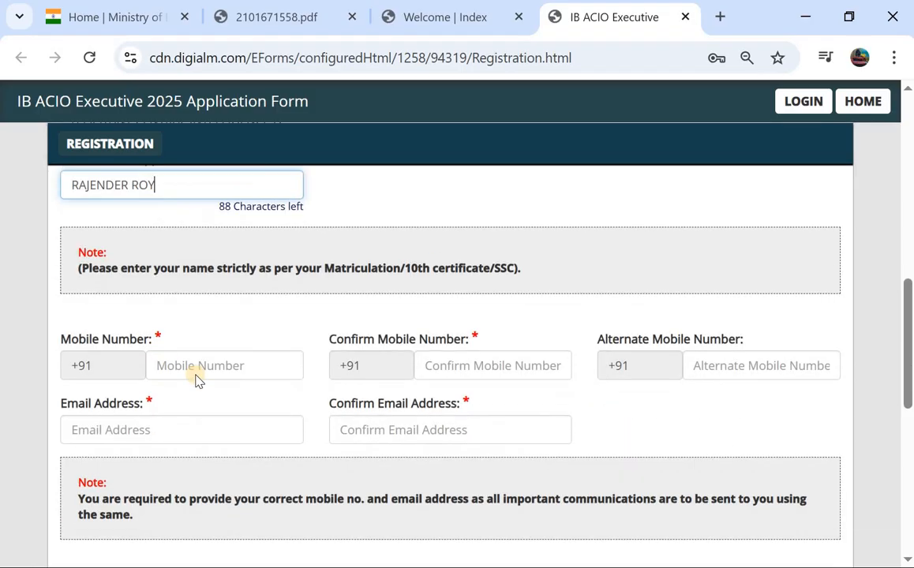
pyautogui.click(216, 351)
pyautogui.click(461, 345)
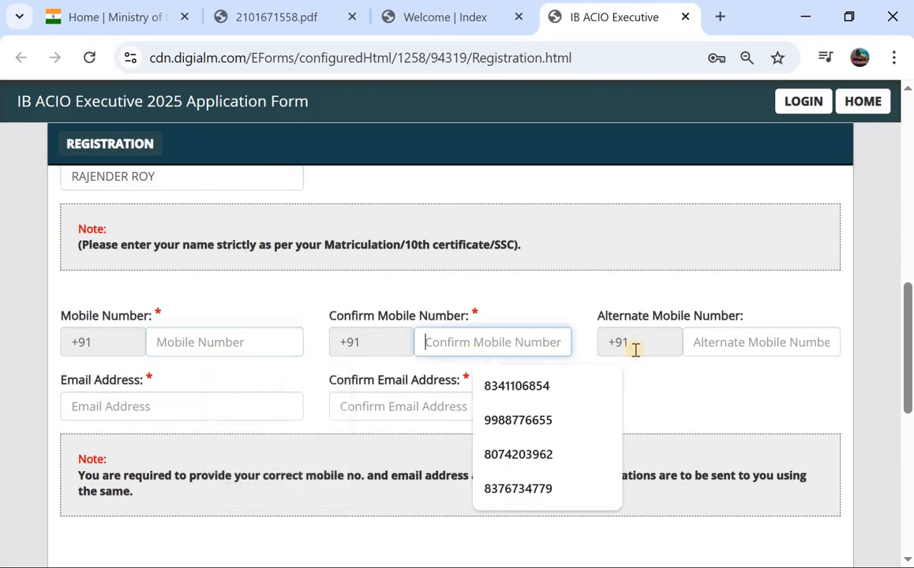
pyautogui.click(142, 420)
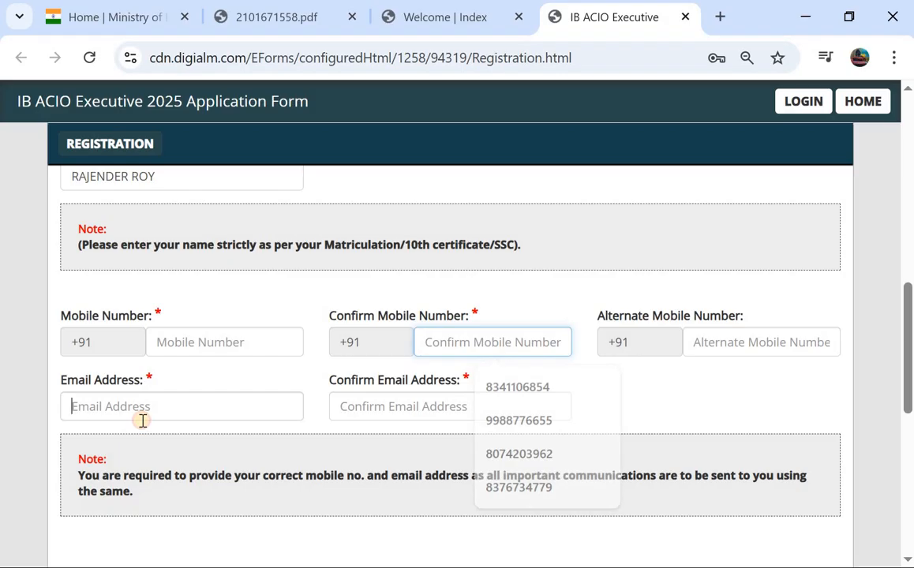
pyautogui.click(396, 403)
pyautogui.scroll(-2, 236, 371)
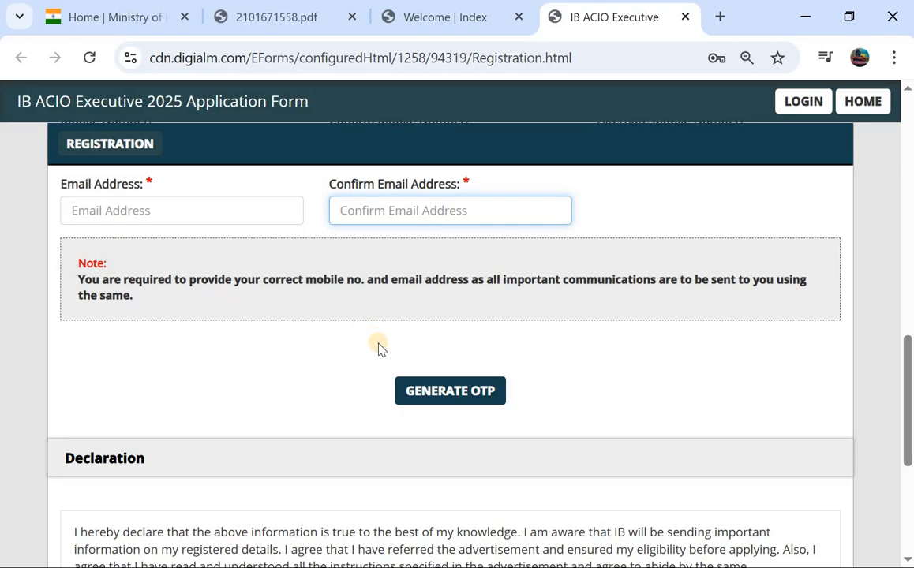
pyautogui.scroll(-3, 355, 357)
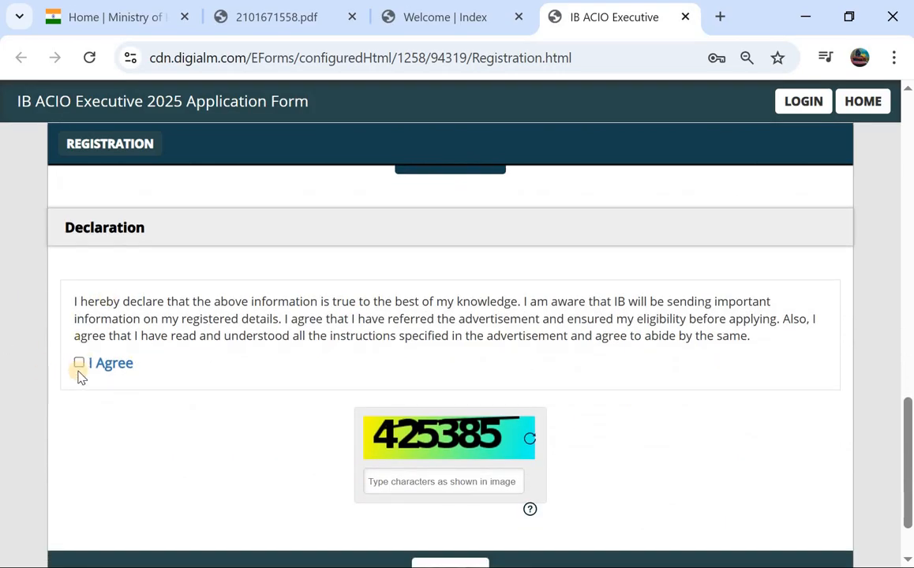
# Accept the declaration, dismiss the missing confirm-email alert, and rerun verification with REVERIFY
pyautogui.click(79, 363)
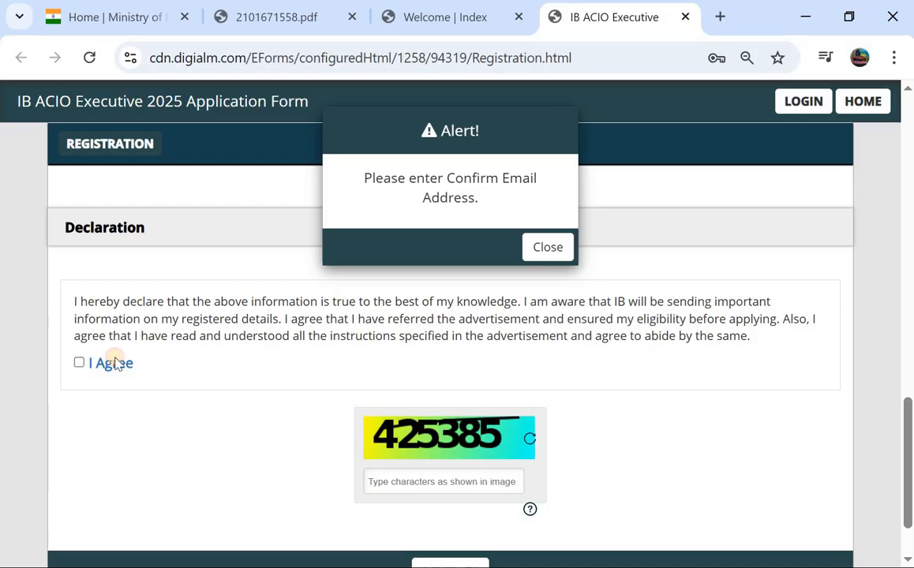
pyautogui.scroll(-1, 564, 319)
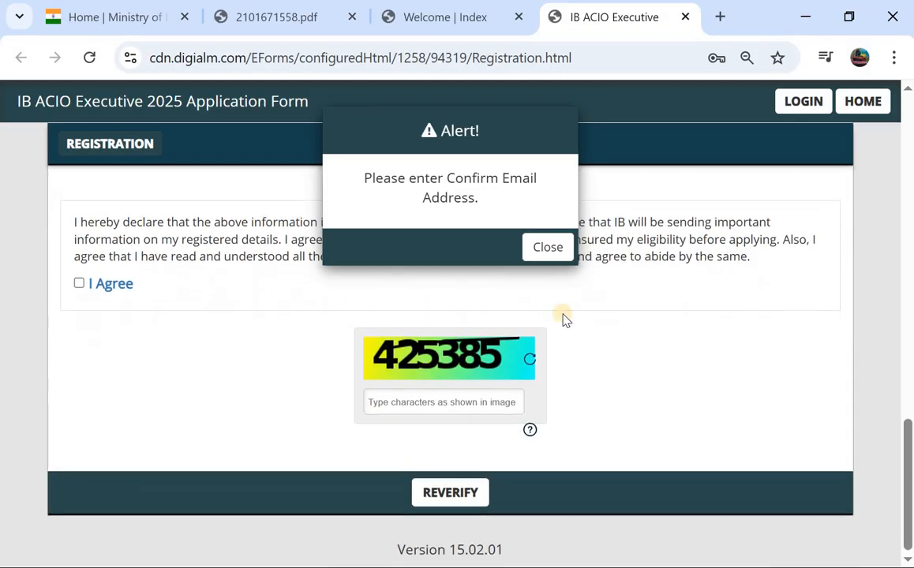
pyautogui.click(544, 247)
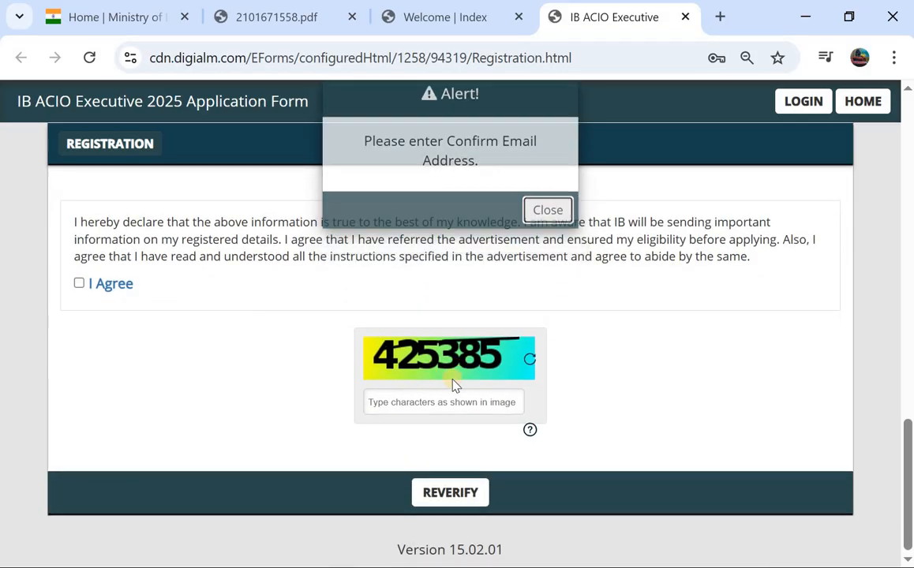
pyautogui.click(442, 496)
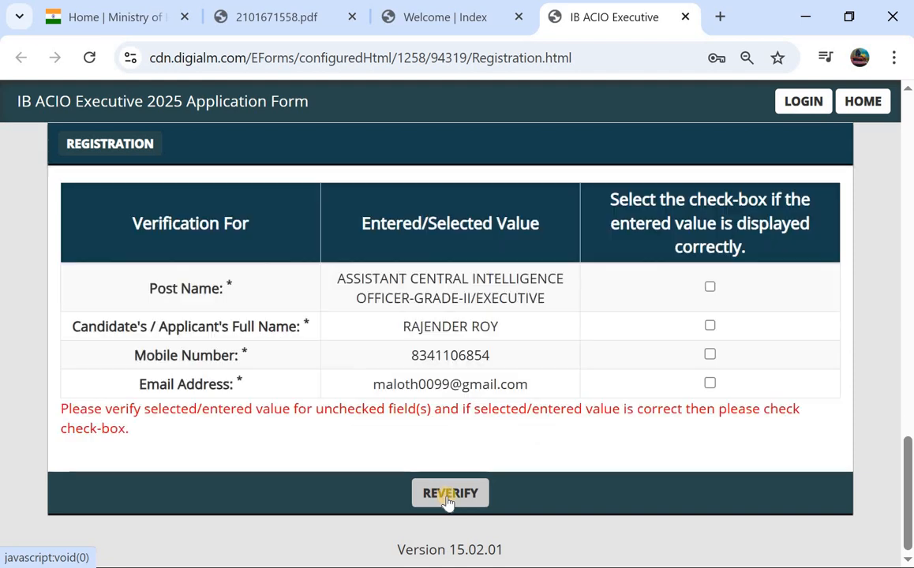
# Confirm the post name, full name, mobile number and email values as correct
pyautogui.click(710, 287)
pyautogui.click(710, 326)
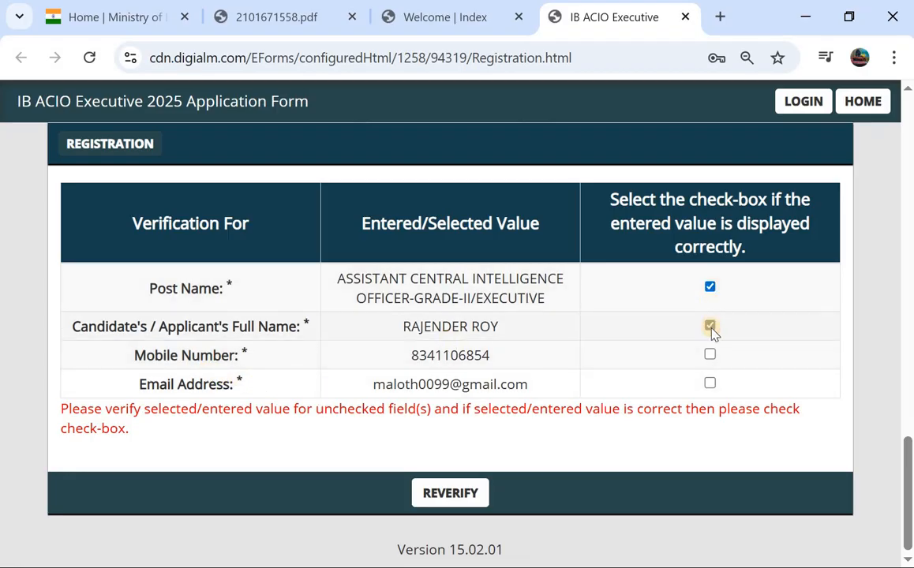
pyautogui.click(710, 355)
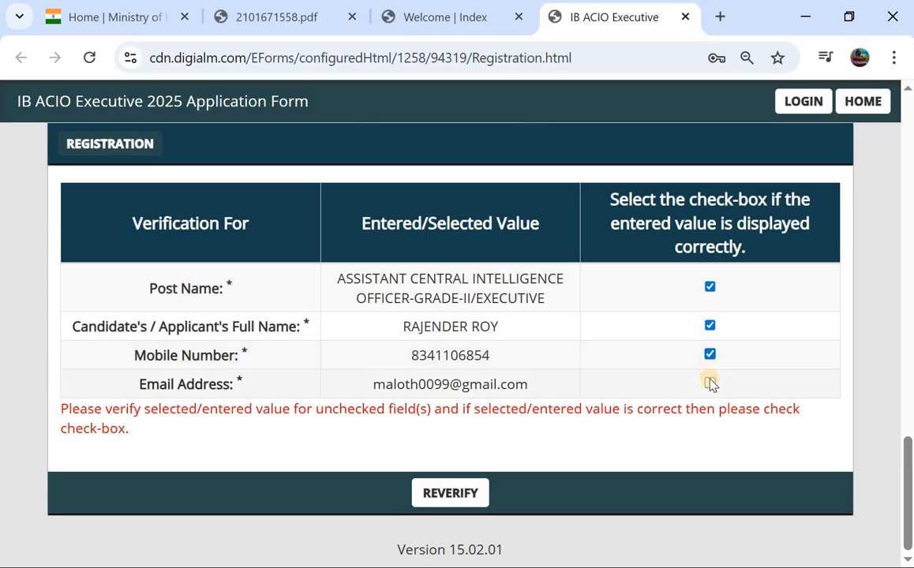
pyautogui.click(709, 382)
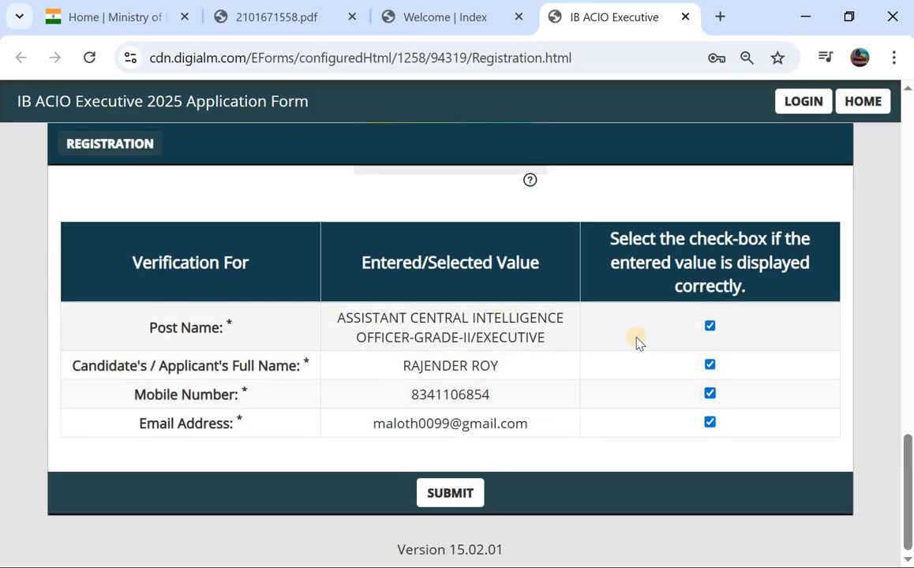
# Submit the registration, accept the Privacy Notice and confirm the final alert
pyautogui.scroll(1, 557, 278)
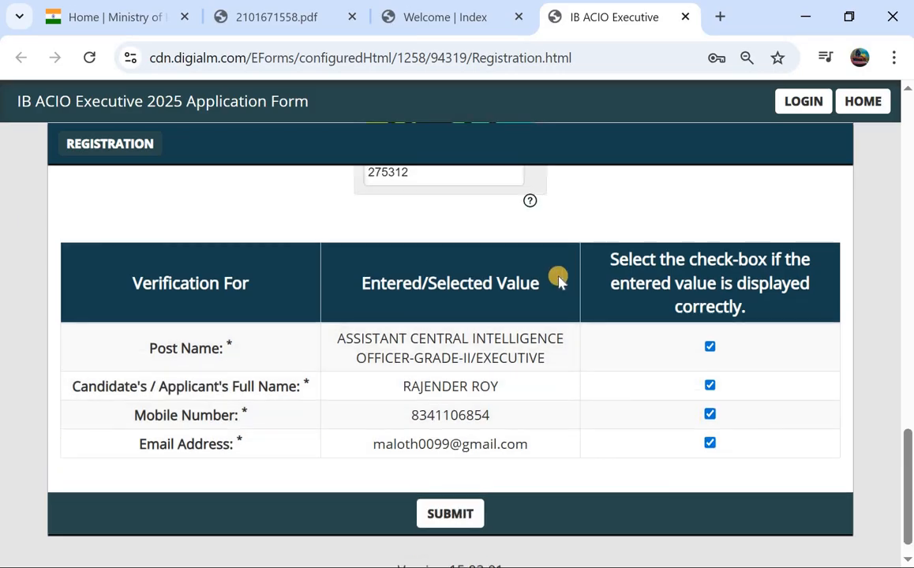
pyautogui.scroll(3, 388, 270)
pyautogui.scroll(-3, 389, 274)
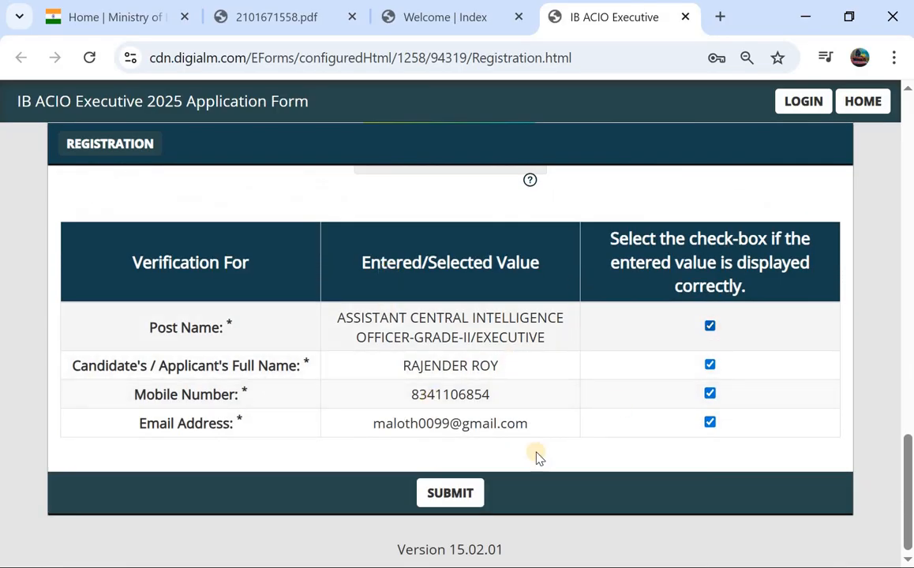
pyautogui.click(446, 497)
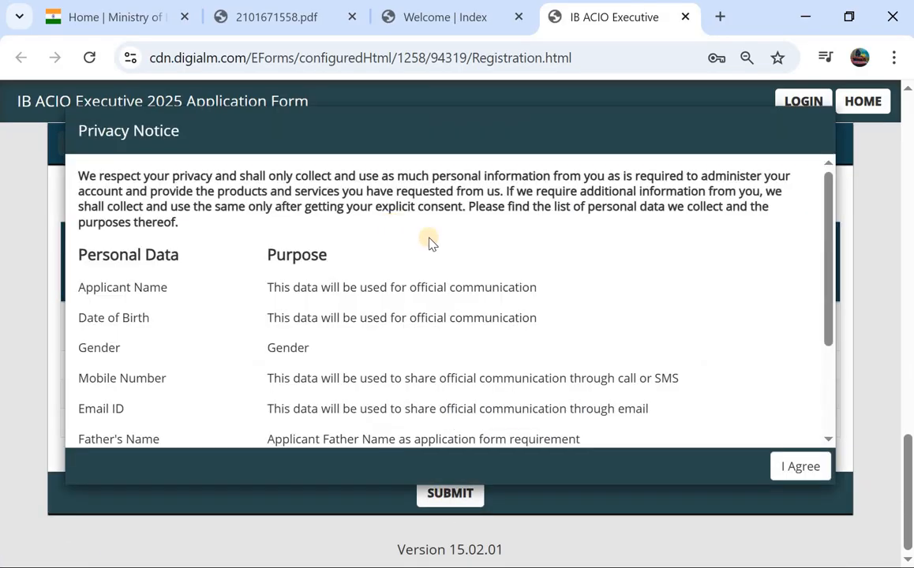
pyautogui.click(798, 466)
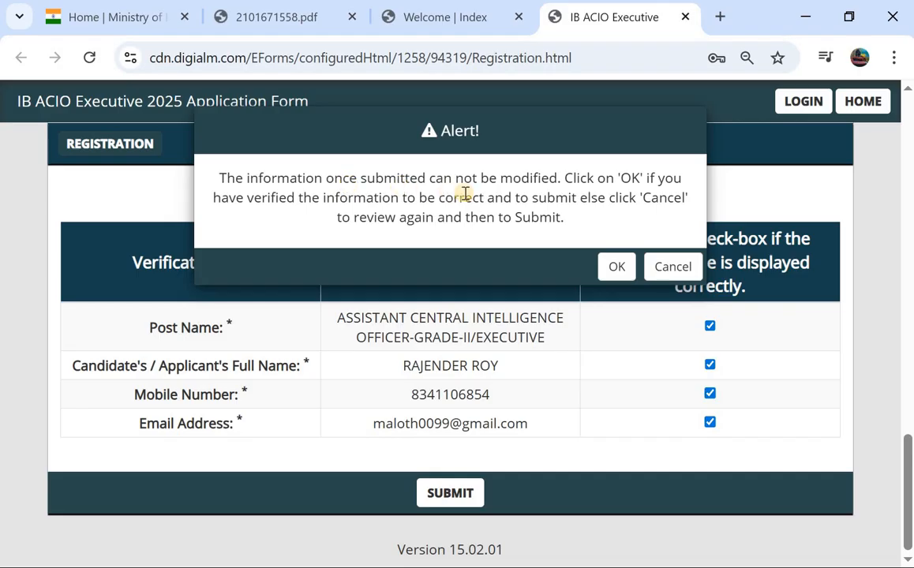
pyautogui.click(616, 267)
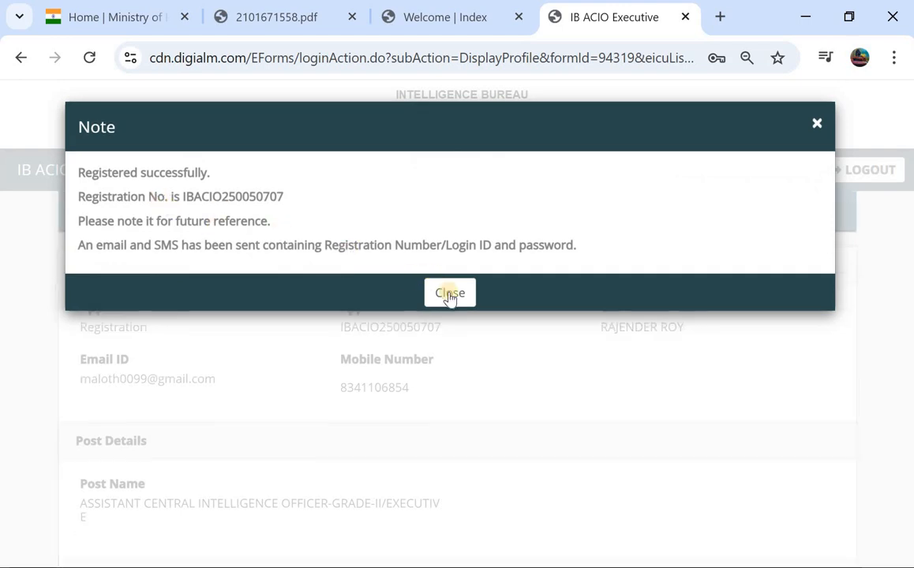
# Dismiss the 'Registered successfully' note, review the profile, and proceed to GO TO APPLICATION
pyautogui.click(449, 296)
pyautogui.scroll(-2, 331, 324)
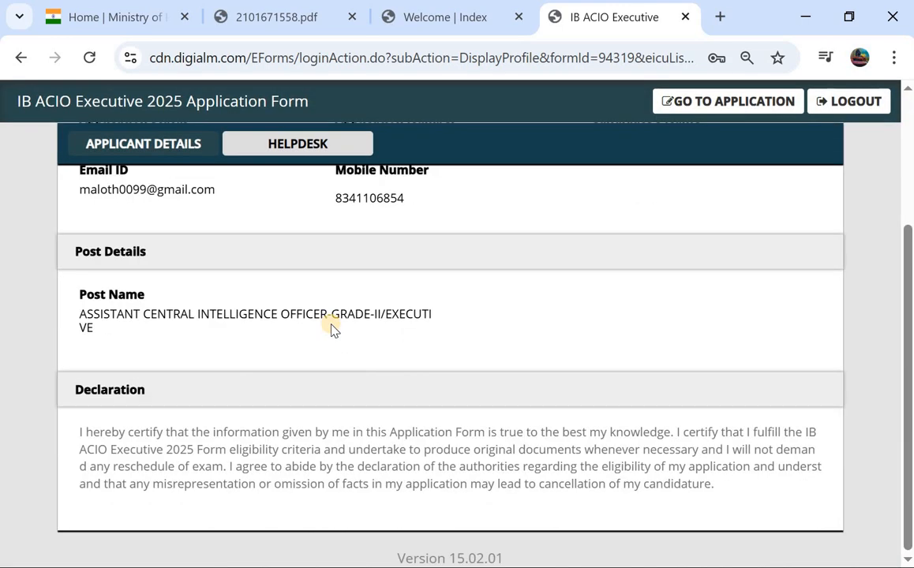
pyautogui.scroll(1, 333, 326)
pyautogui.scroll(1, 333, 328)
pyautogui.scroll(-2, 336, 327)
pyautogui.click(723, 115)
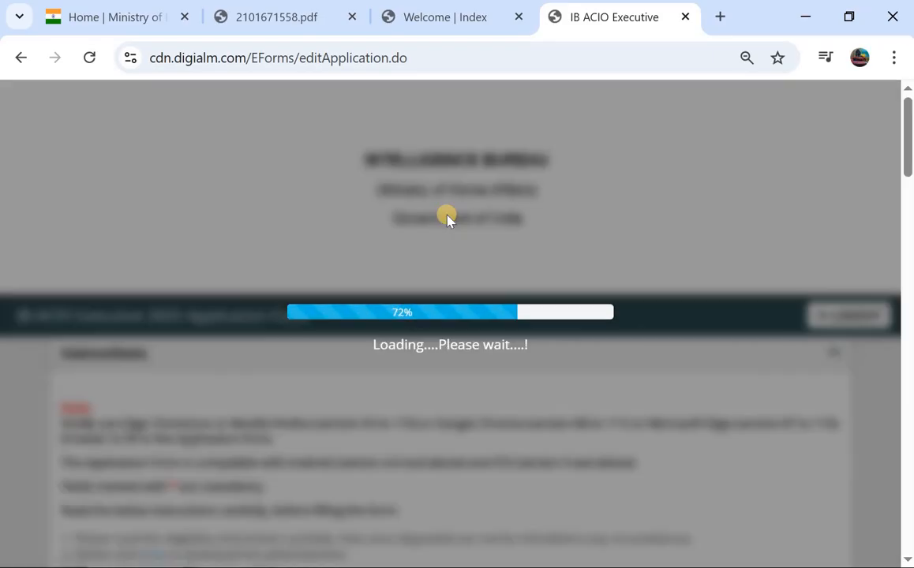
pyautogui.scroll(-1, 446, 215)
pyautogui.scroll(-5, 447, 217)
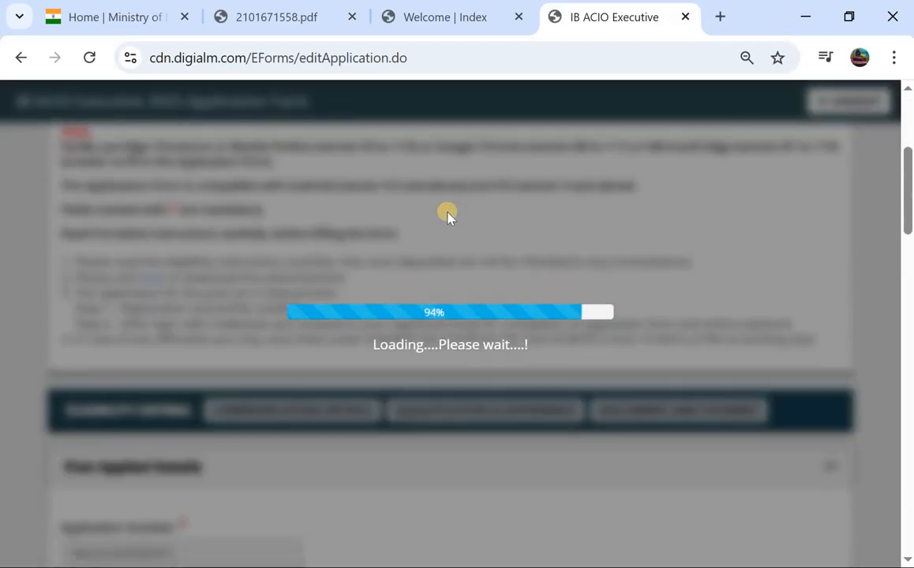
pyautogui.scroll(-3, 447, 216)
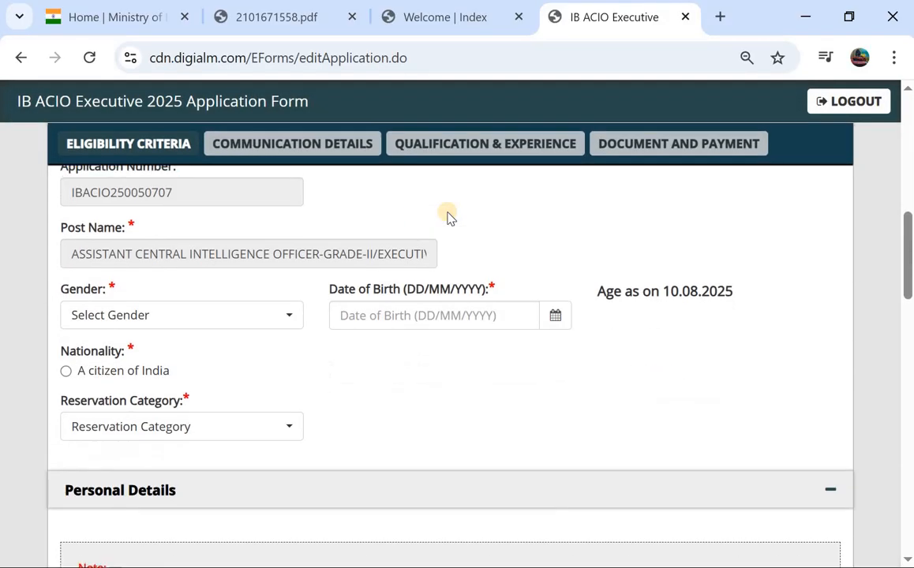
pyautogui.click(173, 318)
pyautogui.click(146, 410)
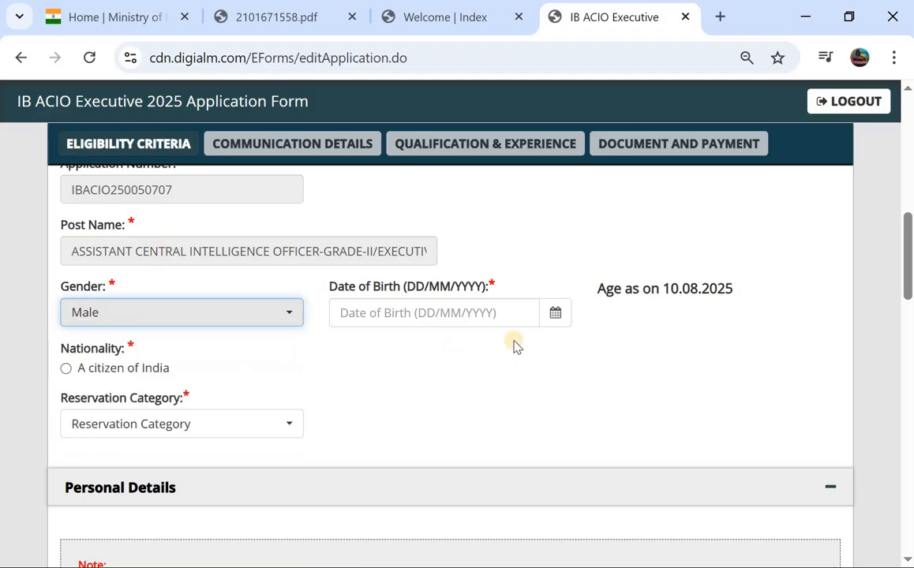
pyautogui.click(456, 270)
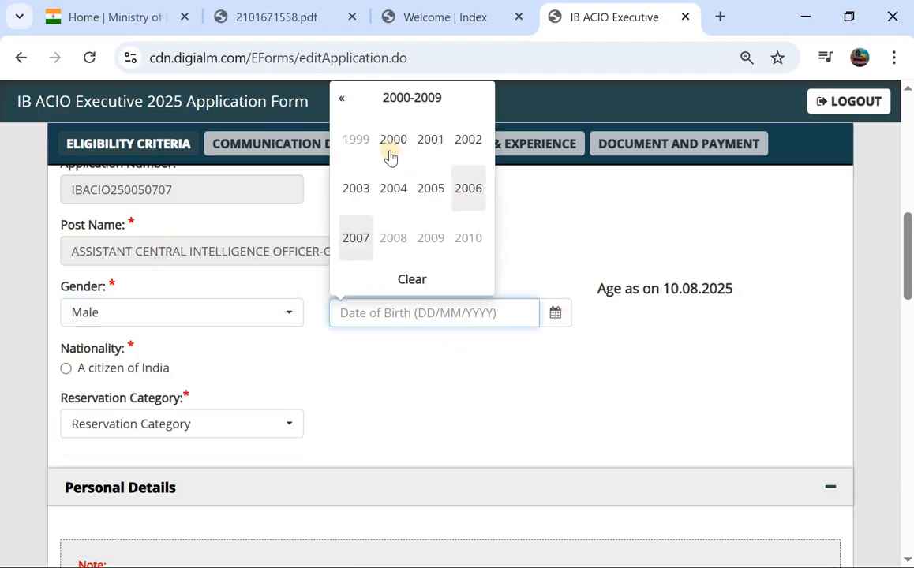
pyautogui.click(464, 142)
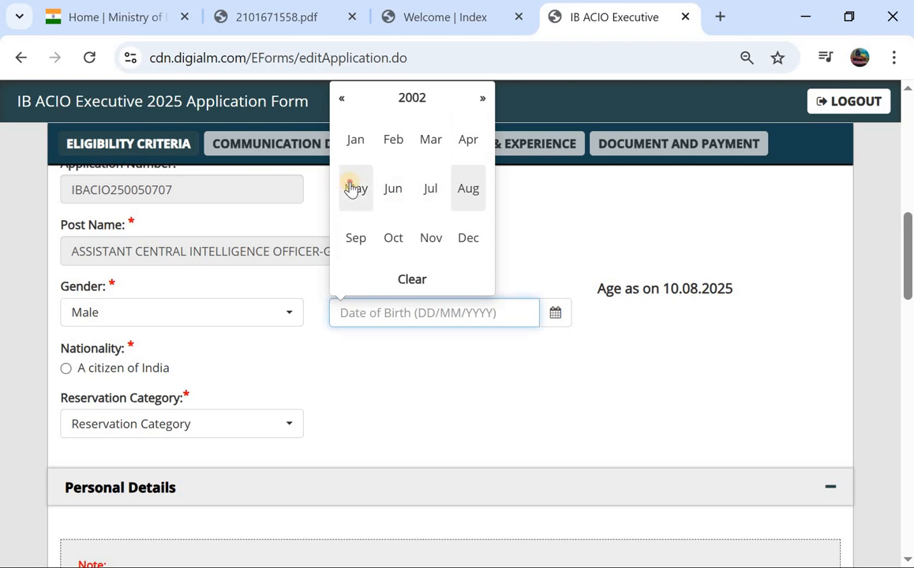
pyautogui.click(352, 187)
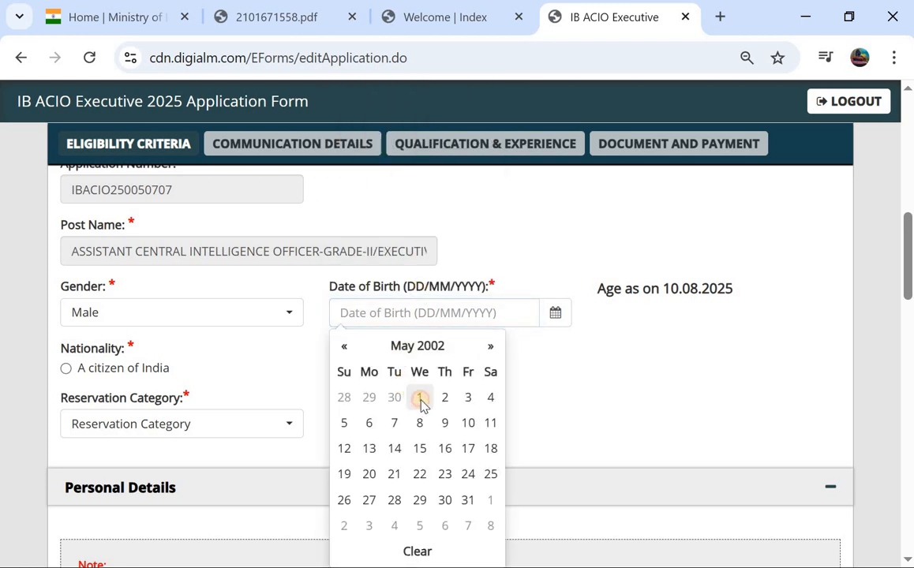
pyautogui.click(419, 397)
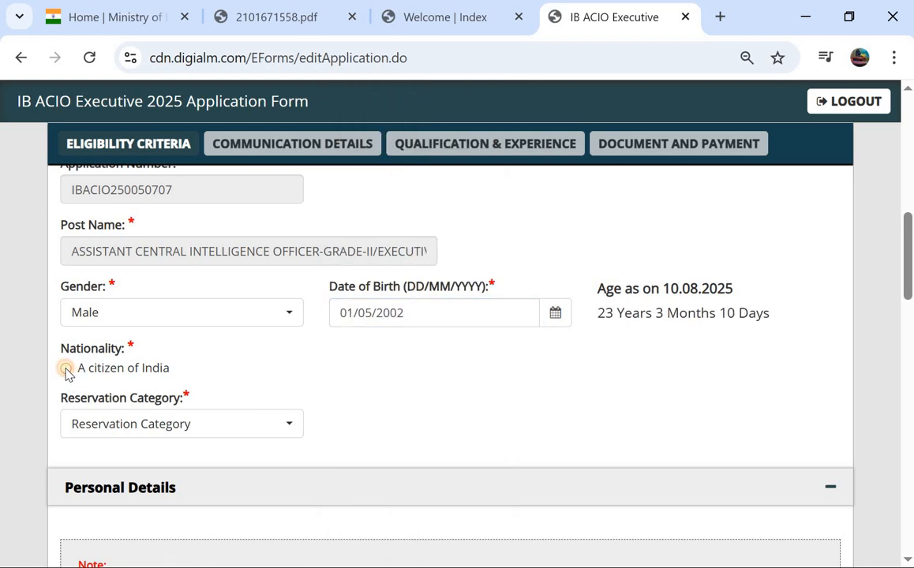
pyautogui.click(66, 368)
# Set the reservation category to OBC, after briefly switching it to UR
pyautogui.click(147, 426)
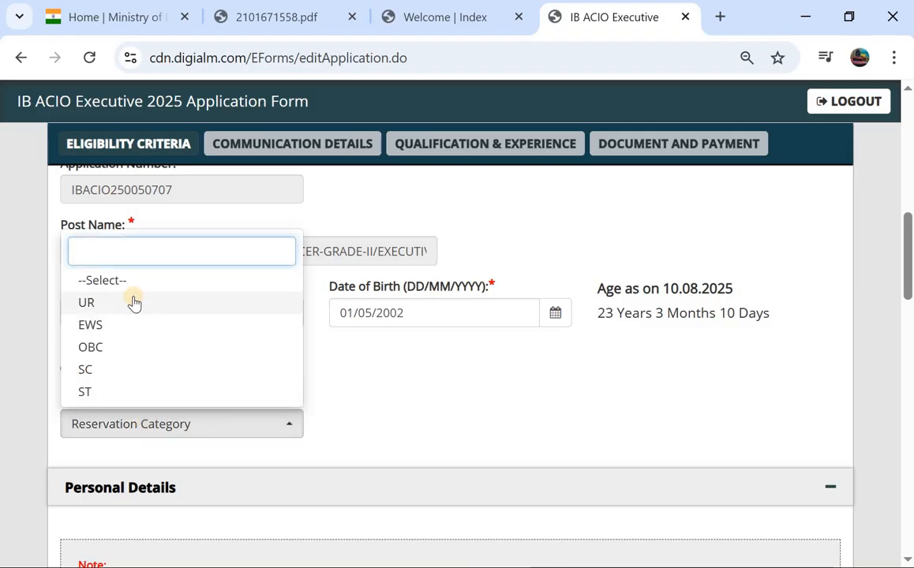
pyautogui.click(127, 359)
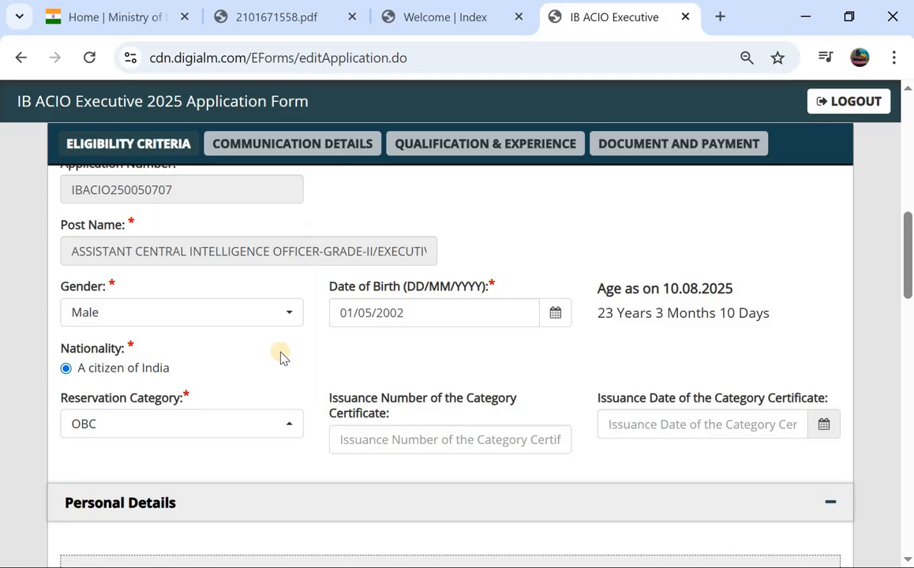
pyautogui.scroll(-1, 189, 355)
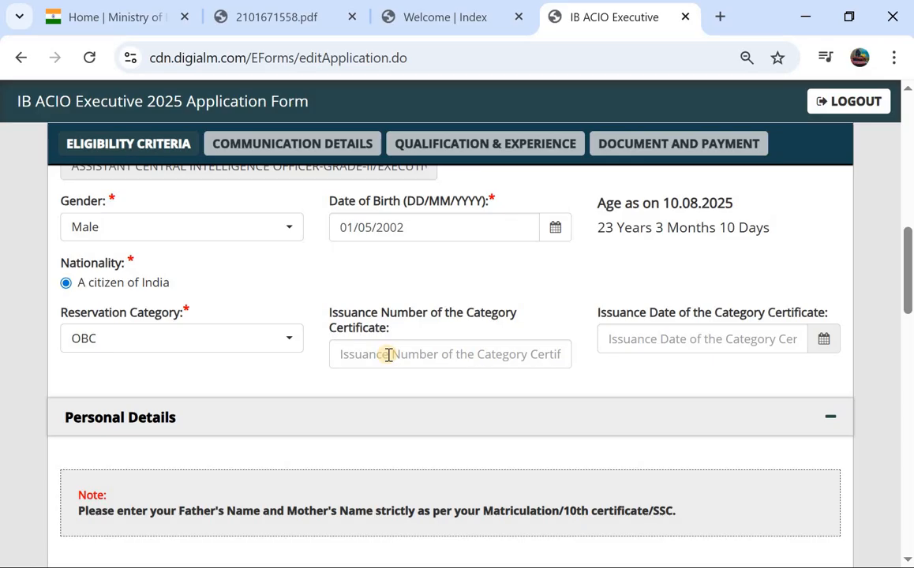
pyautogui.click(388, 355)
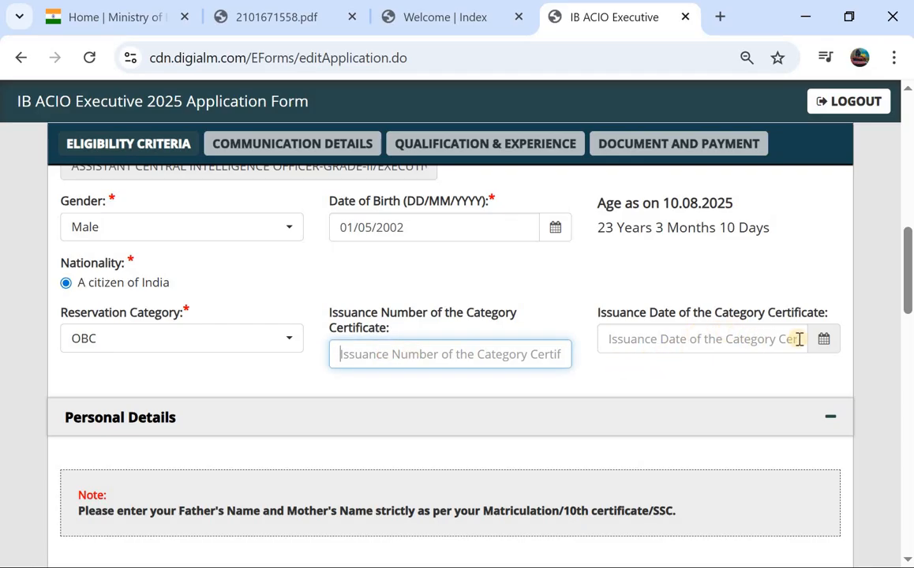
pyautogui.click(153, 339)
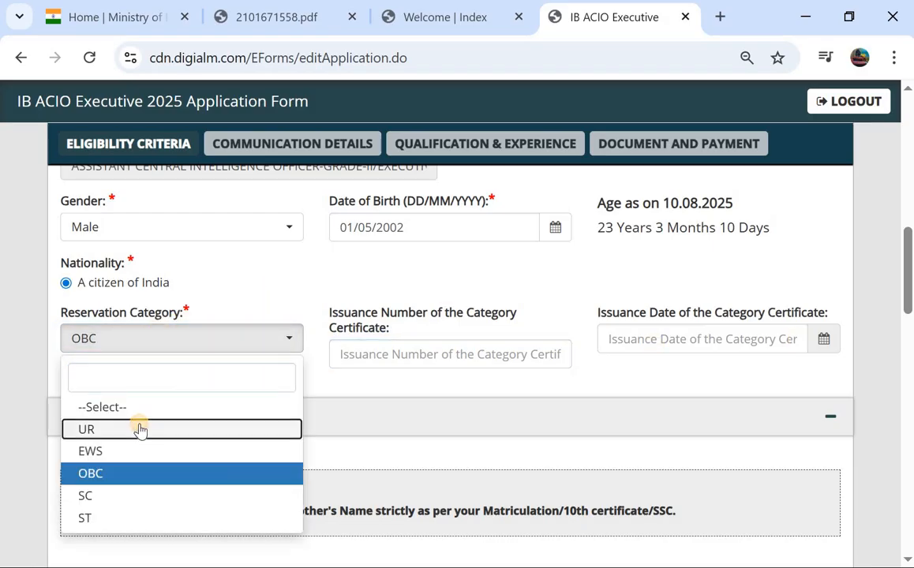
pyautogui.click(139, 429)
pyautogui.click(197, 338)
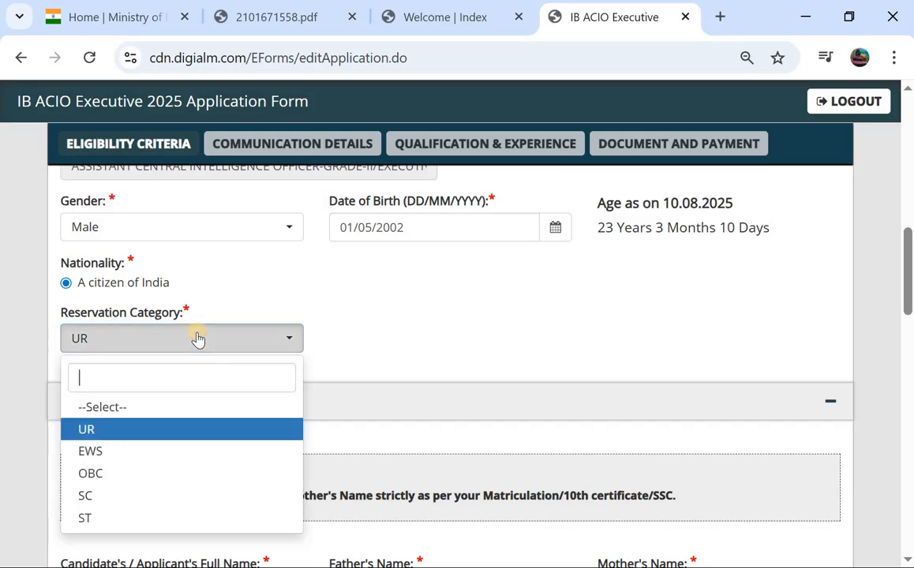
pyautogui.click(167, 481)
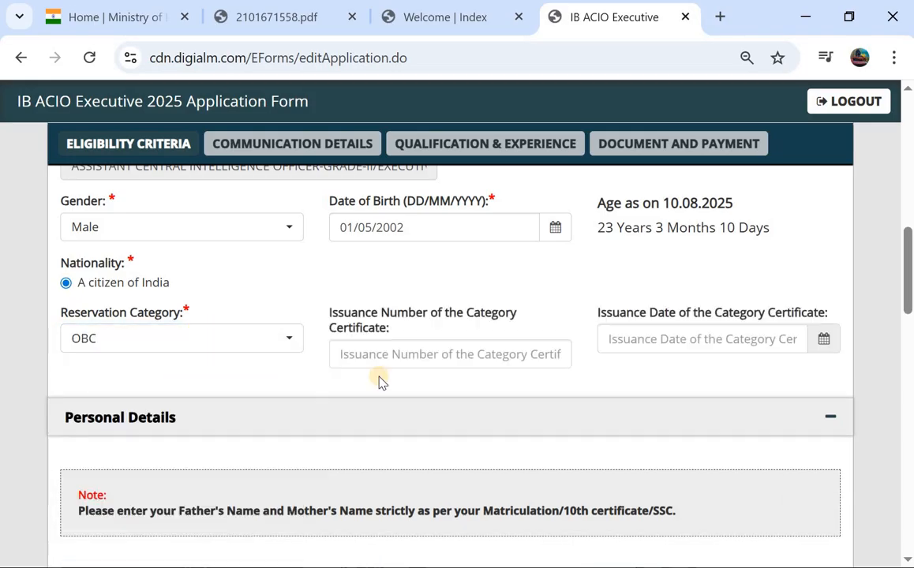
# Enter the father's name and the mother's name, correcting a mistyped first letter
pyautogui.scroll(-5, 395, 385)
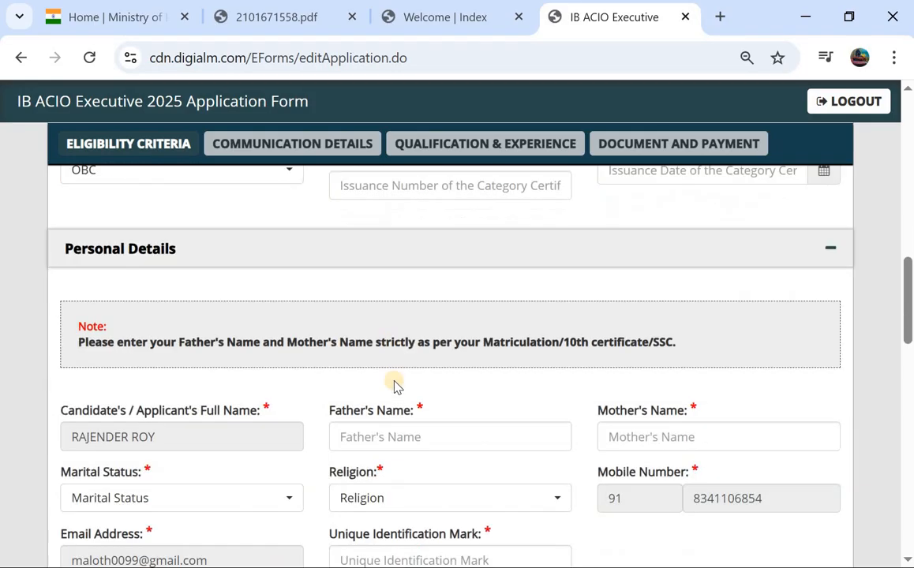
pyautogui.scroll(1, 257, 293)
pyautogui.scroll(-2, 261, 291)
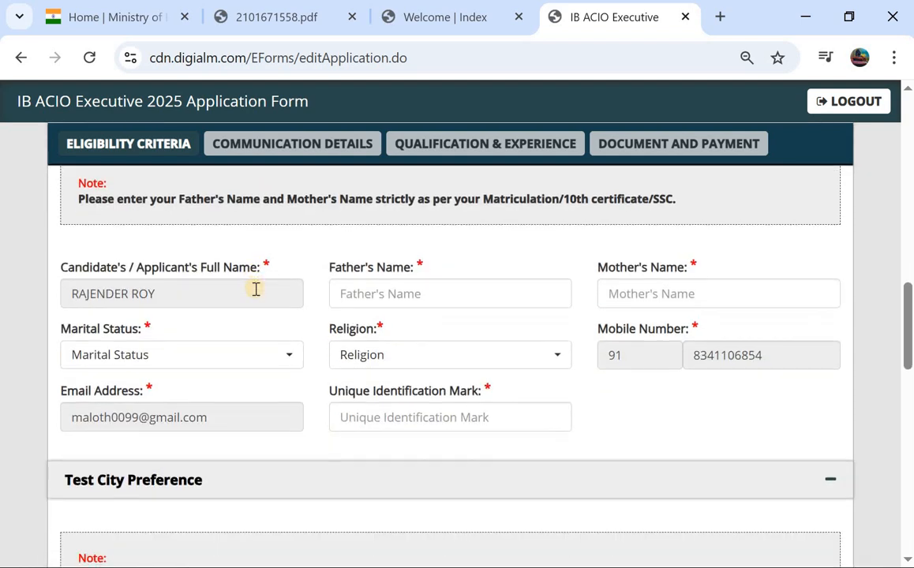
pyautogui.click(393, 287)
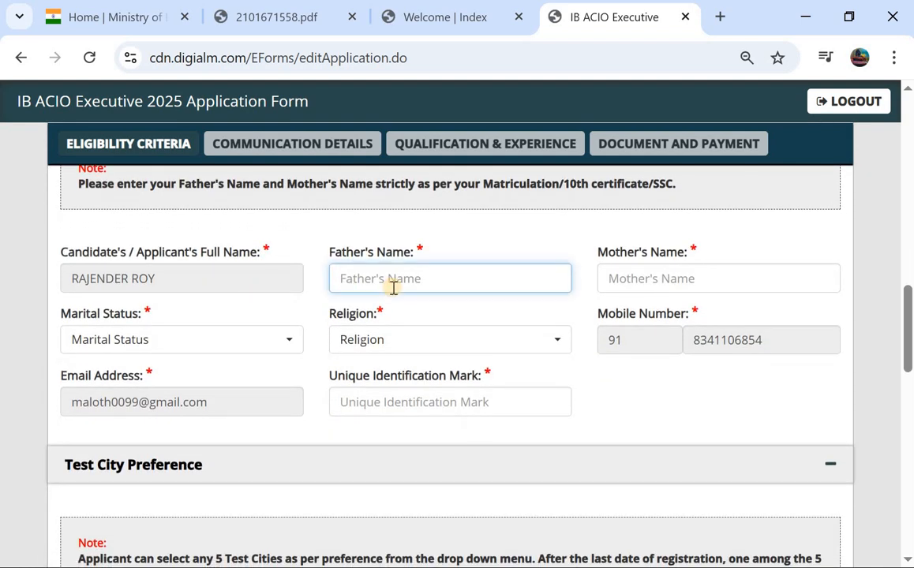
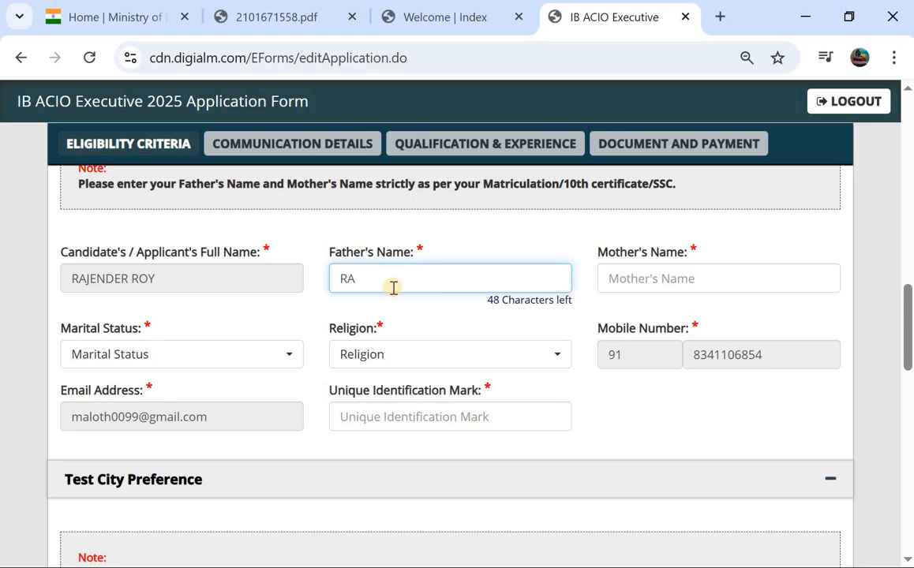
pyautogui.click(639, 278)
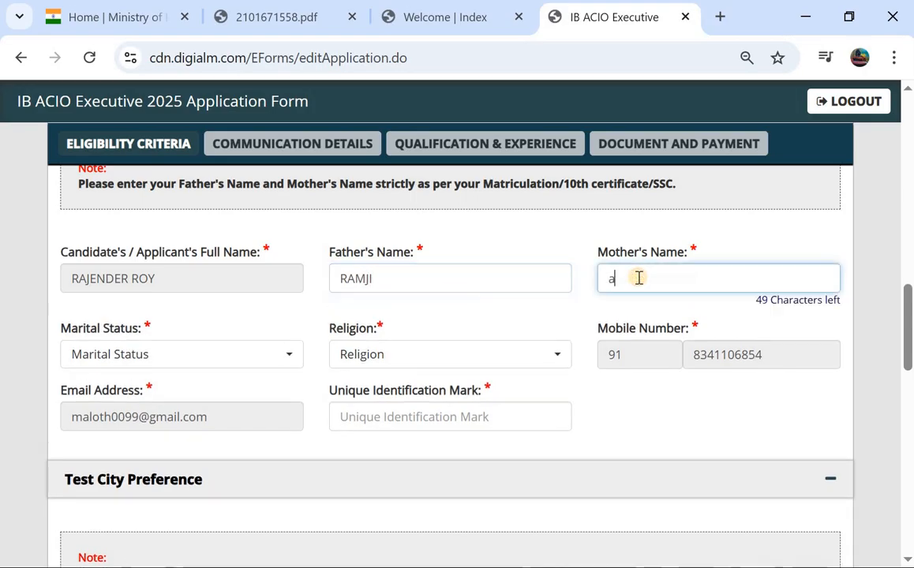
pyautogui.press('BackSpace')
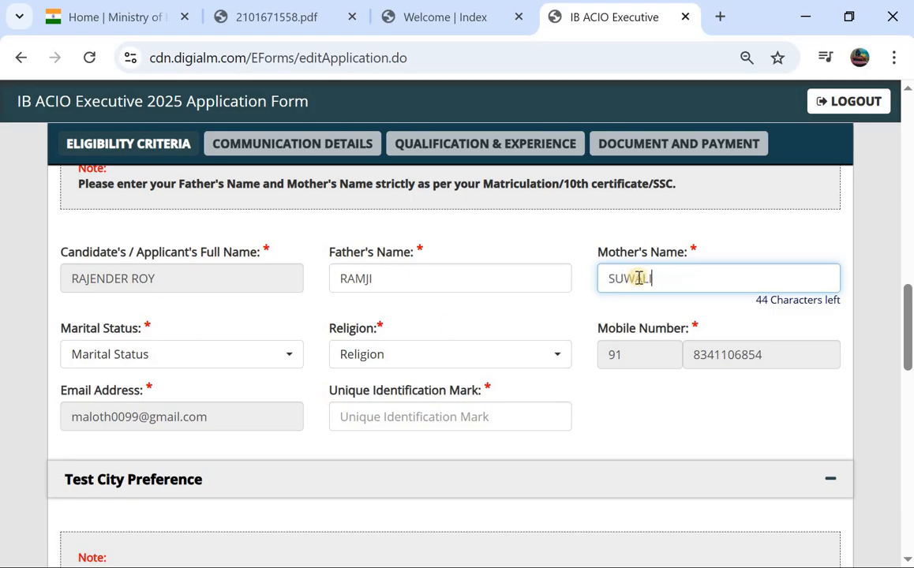
# Set marital status to Unmarried and religion to Hindu
pyautogui.click(248, 355)
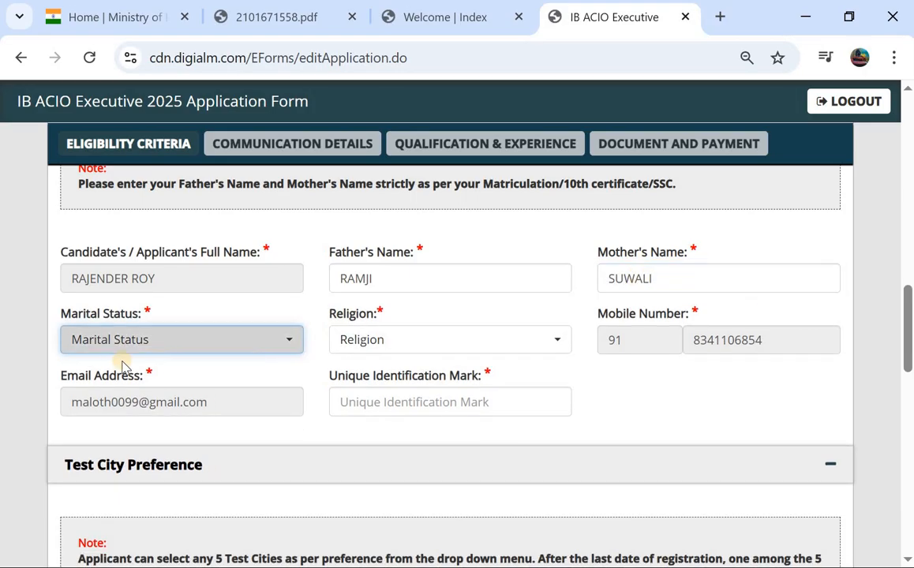
pyautogui.click(197, 345)
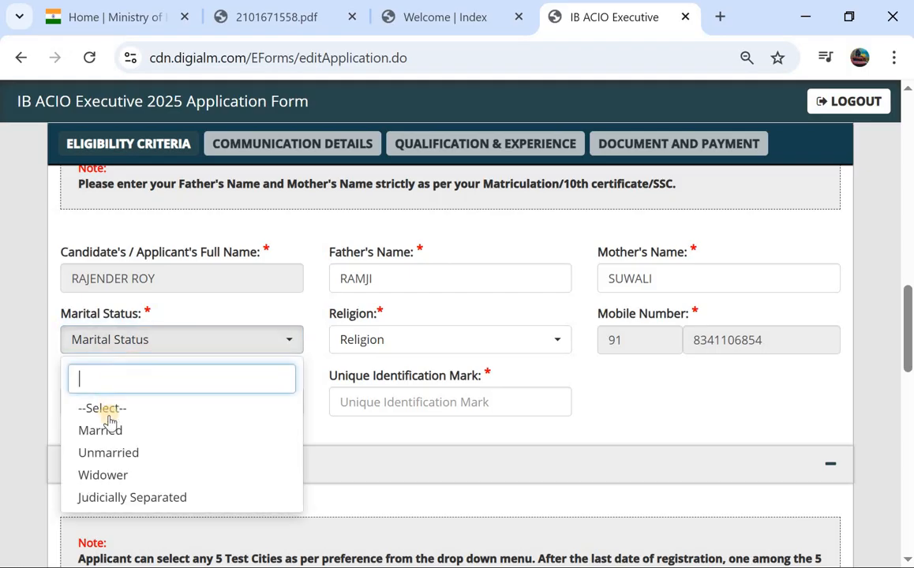
pyautogui.click(129, 456)
pyautogui.click(436, 349)
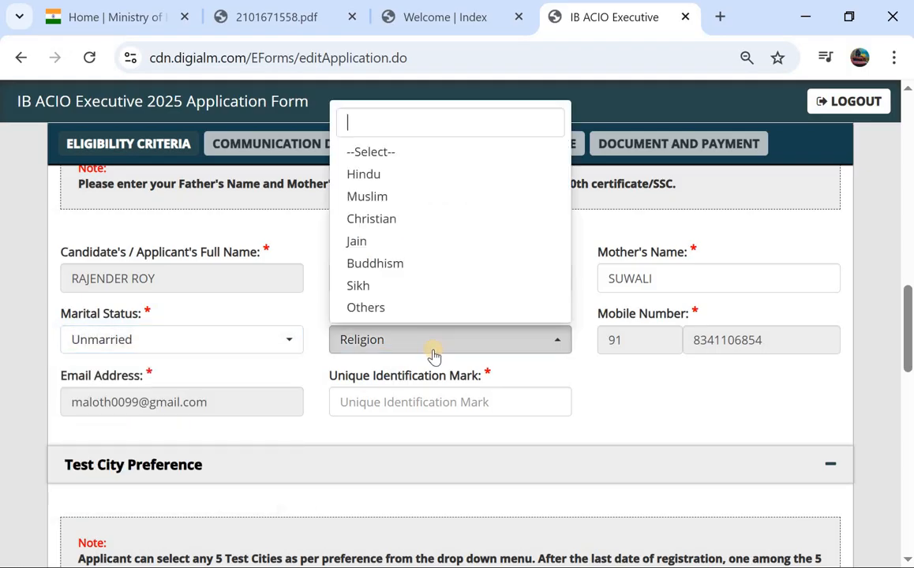
pyautogui.click(416, 174)
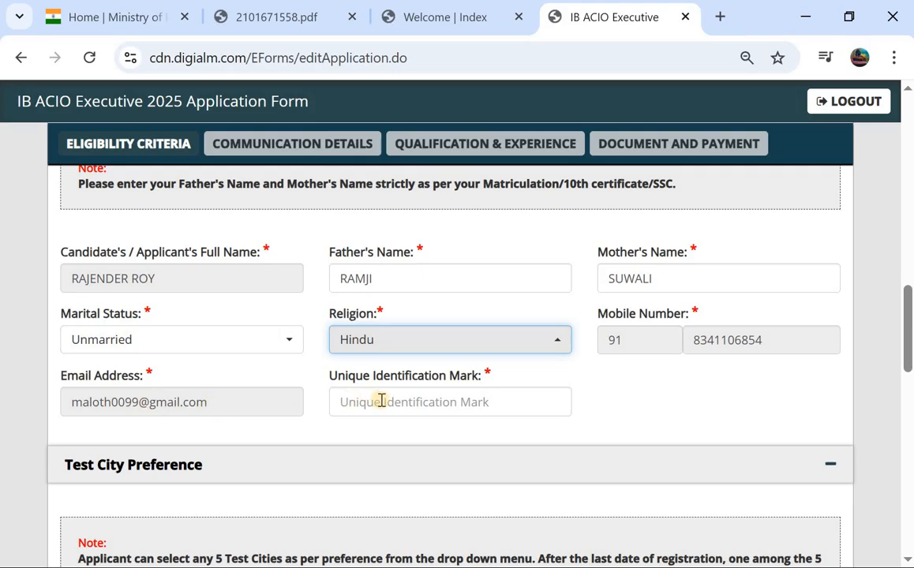
# Start typing the Unique Identification Mark, deleting some trailing characters
pyautogui.scroll(-1, 381, 401)
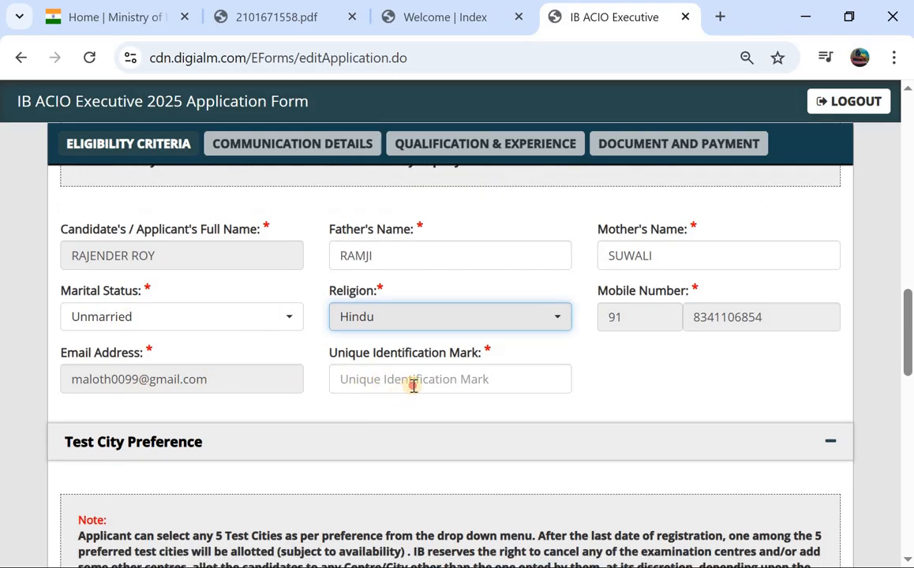
pyautogui.click(413, 383)
pyautogui.write('a mole the handa')
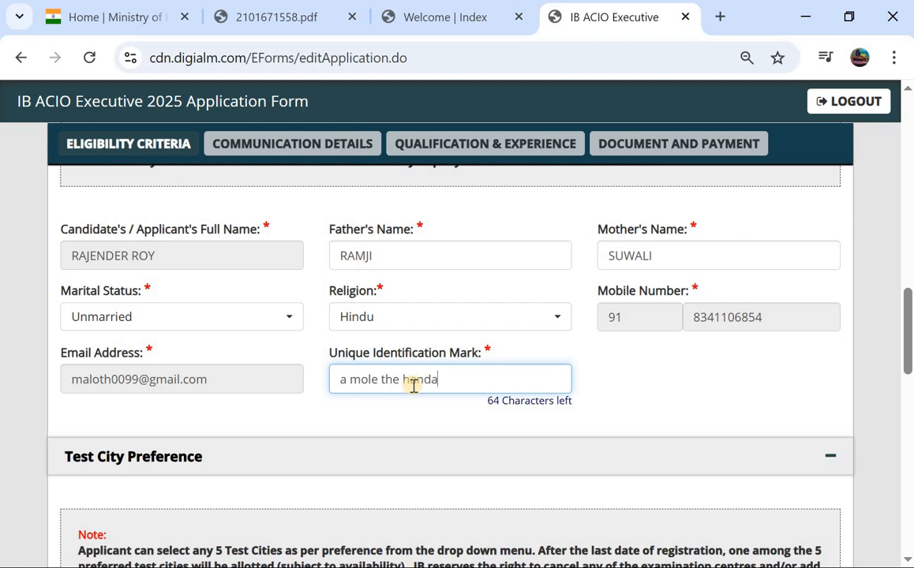
pyautogui.scroll(-2, 414, 385)
pyautogui.press('BackSpace')
pyautogui.press('BackSpace')
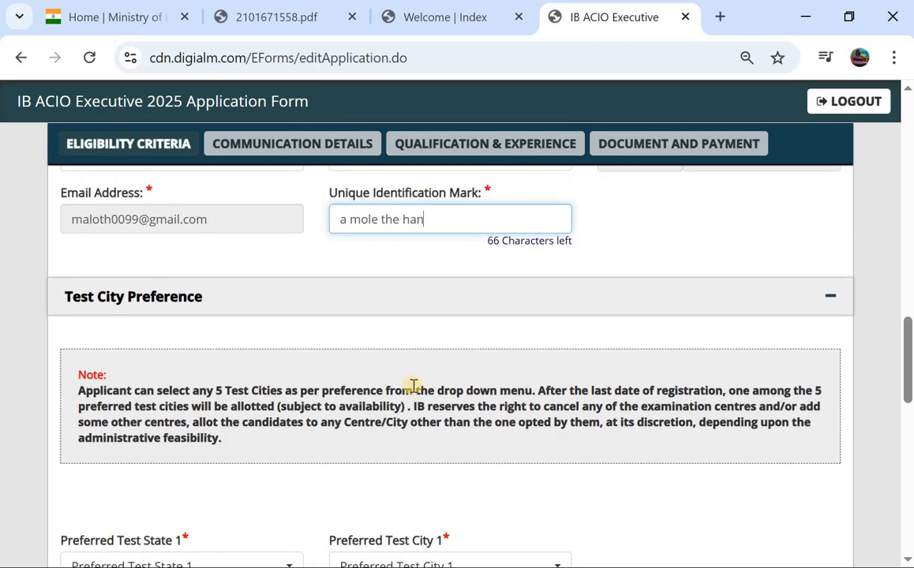
pyautogui.scroll(-2, 412, 386)
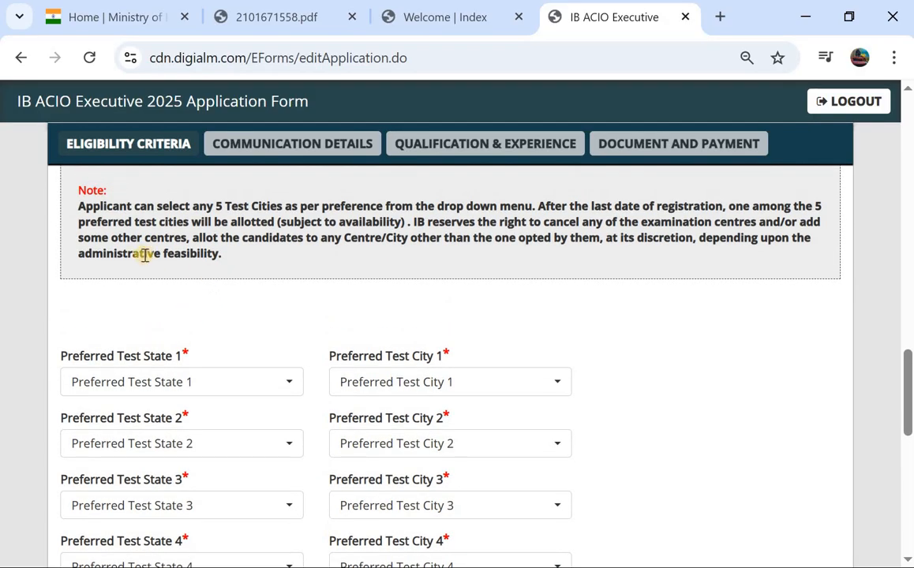
# Set test preference 1 to state Telangana and city Warangal
pyautogui.scroll(-1, 158, 292)
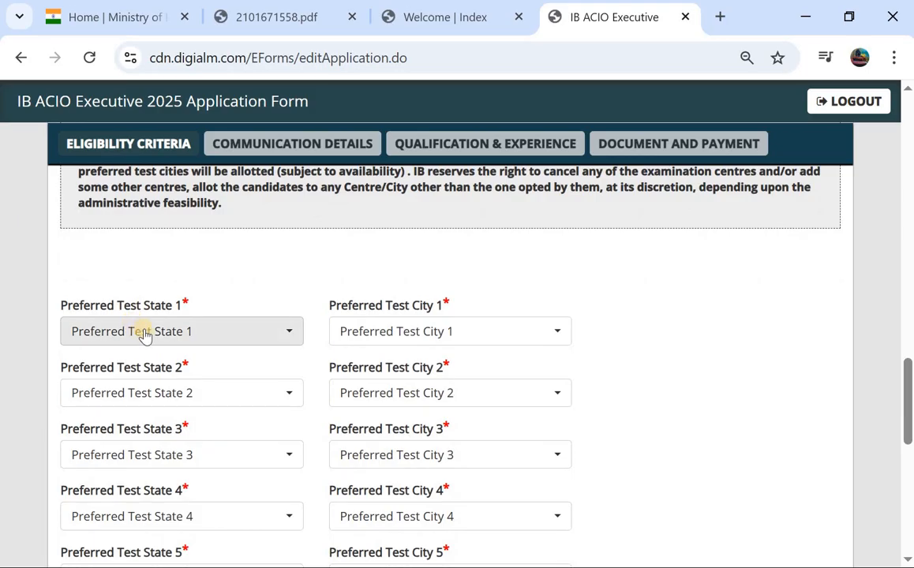
pyautogui.click(144, 335)
pyautogui.scroll(-5, 188, 241)
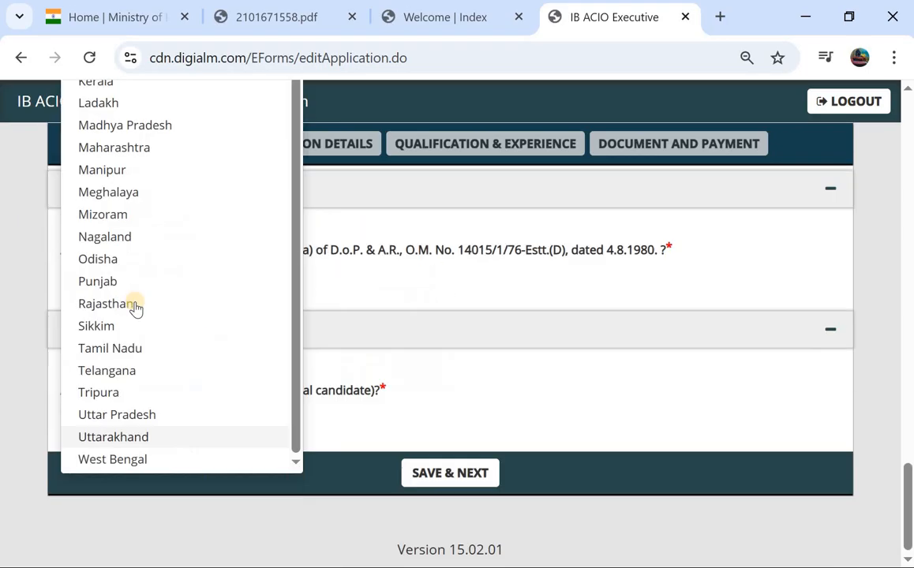
pyautogui.scroll(5, 182, 274)
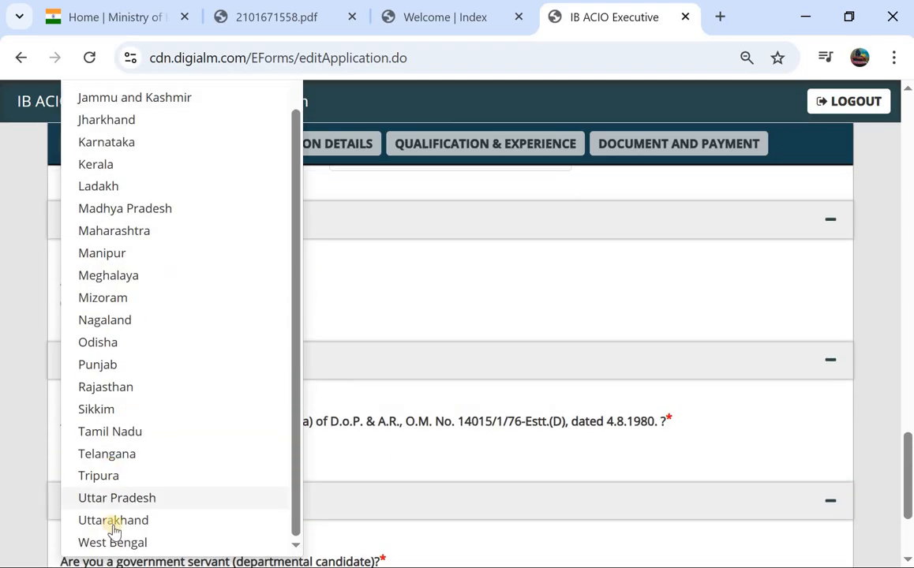
pyautogui.click(127, 456)
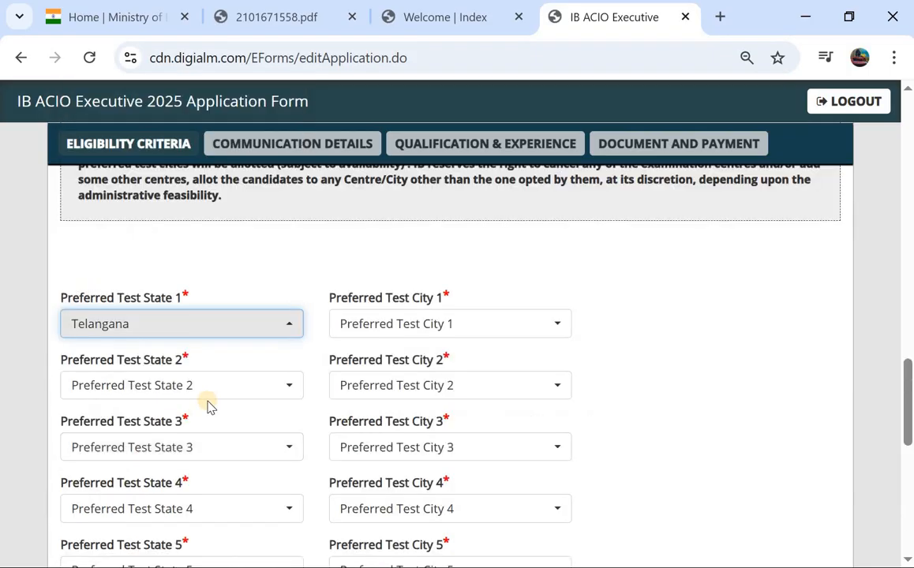
pyautogui.click(442, 285)
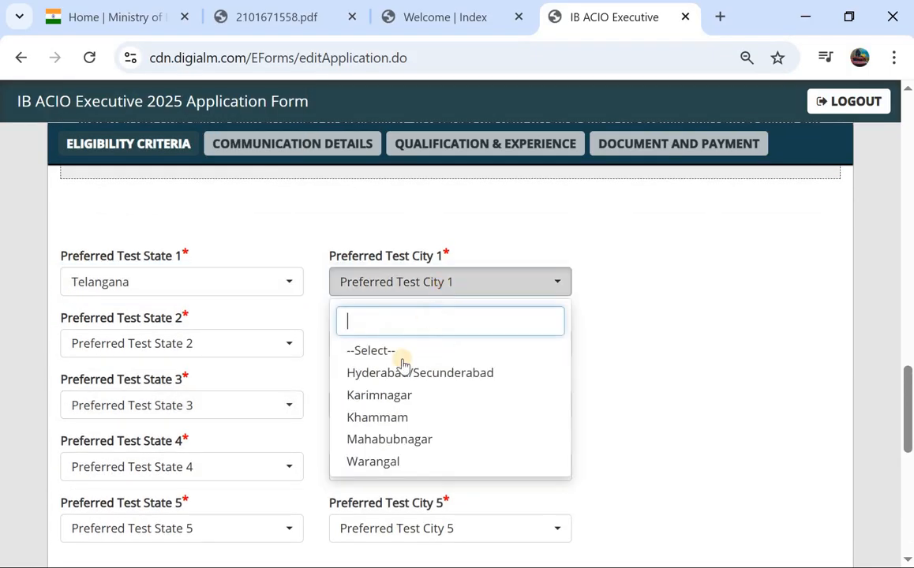
pyautogui.click(379, 464)
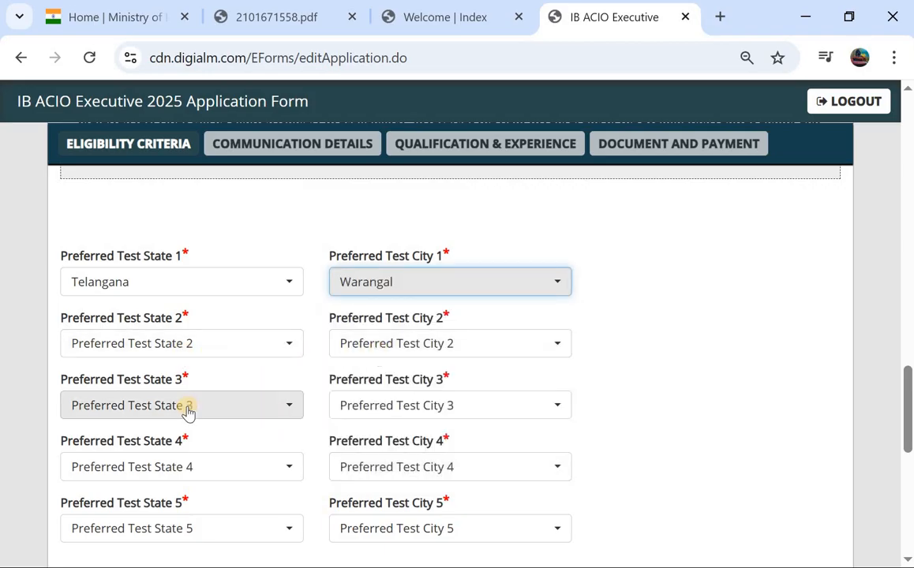
# Answer No to the ex-serviceman, sportsperson and government-servant questions
pyautogui.scroll(-1, 380, 404)
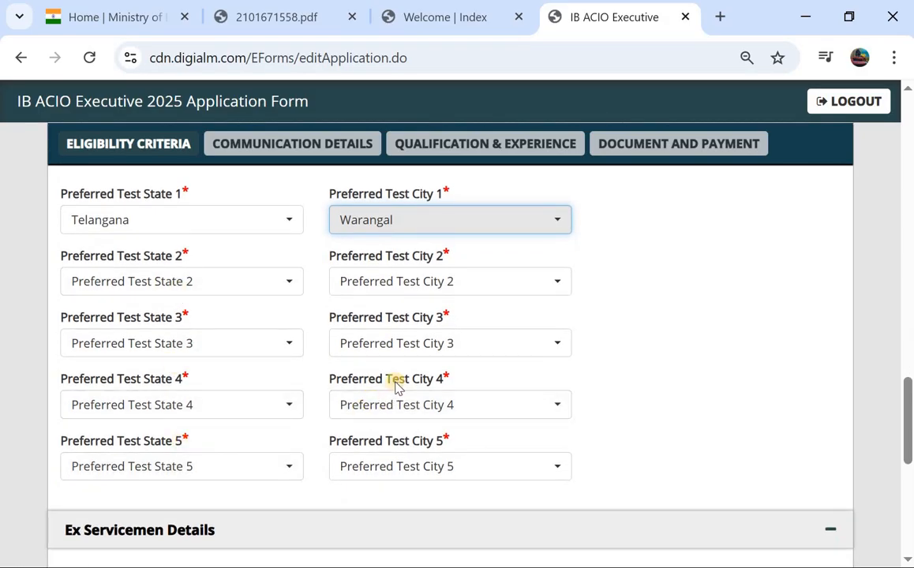
pyautogui.scroll(-2, 355, 395)
pyautogui.scroll(-2, 158, 395)
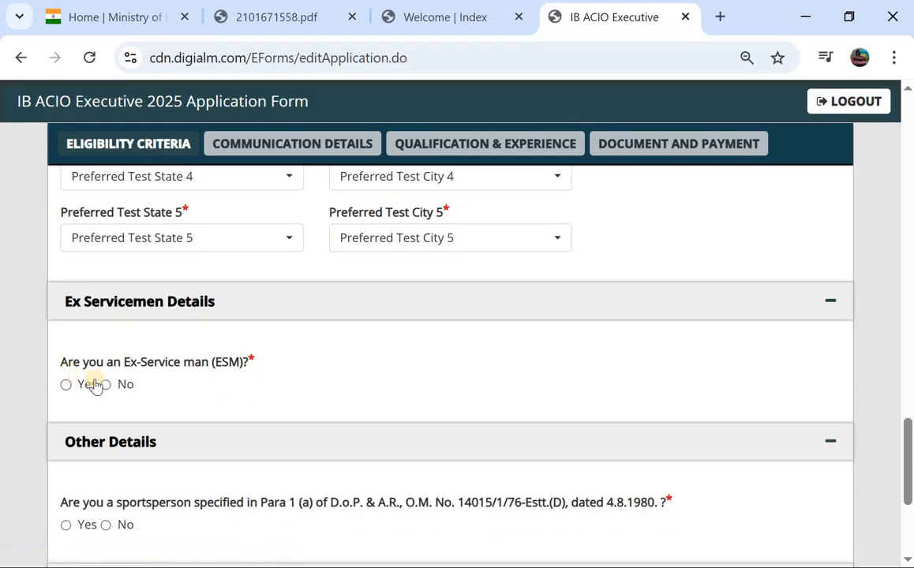
pyautogui.click(106, 385)
pyautogui.scroll(-1, 106, 385)
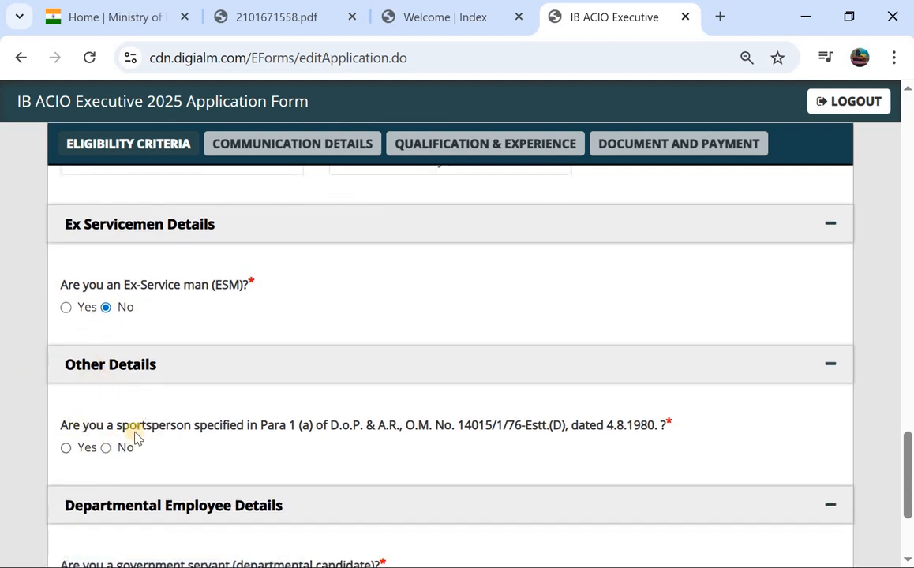
pyautogui.click(67, 448)
pyautogui.scroll(-3, 112, 456)
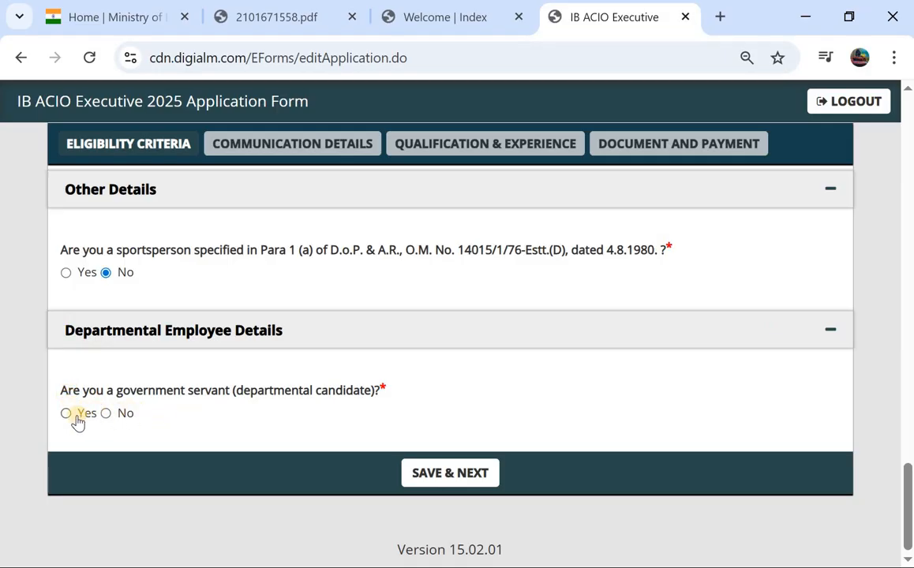
pyautogui.click(106, 414)
pyautogui.click(465, 474)
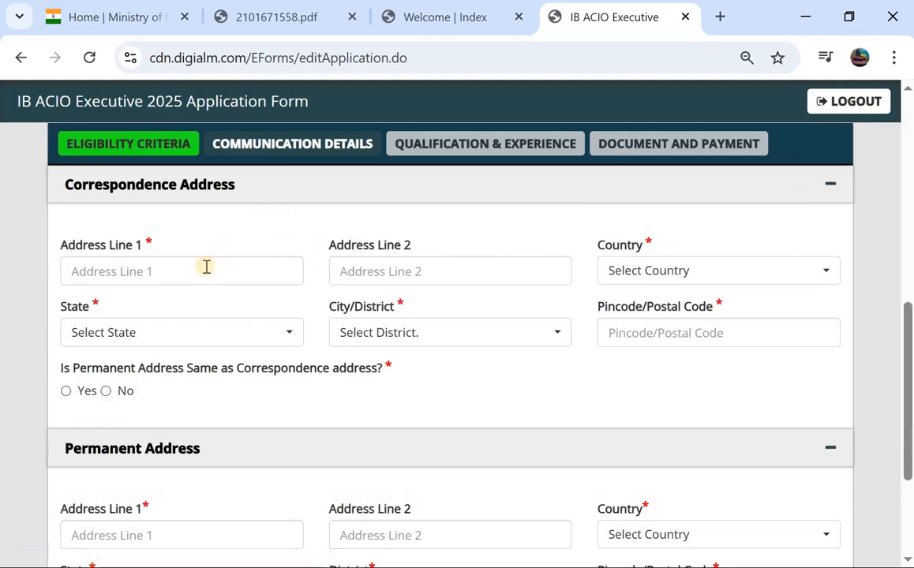
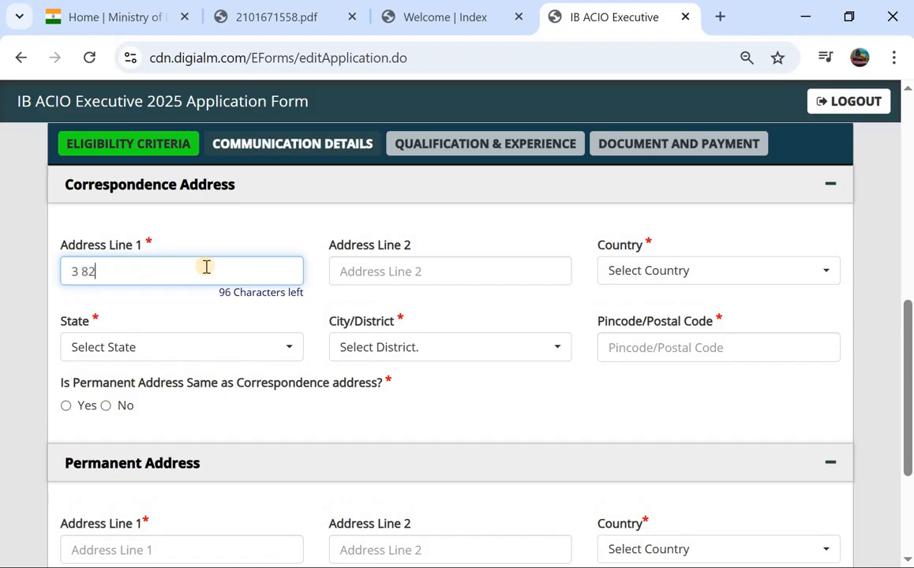
pyautogui.click(388, 280)
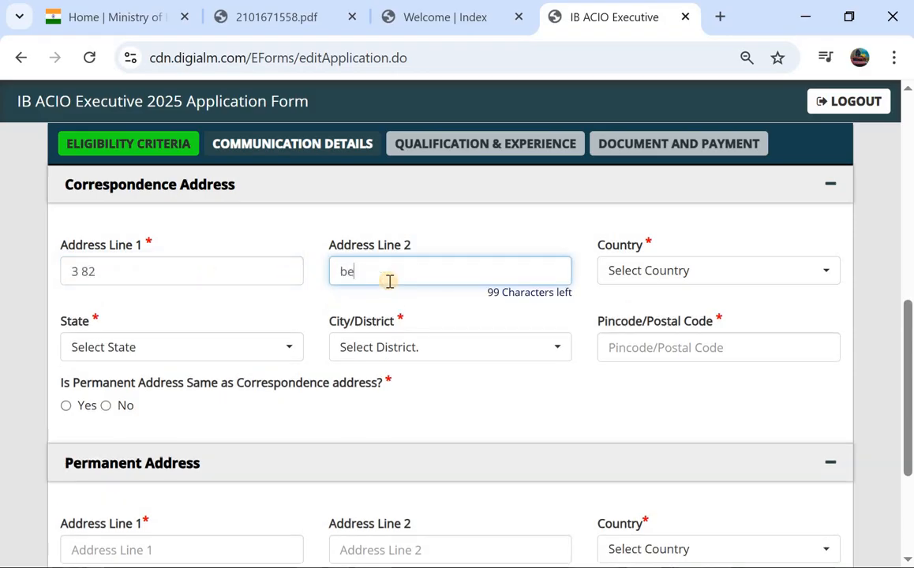
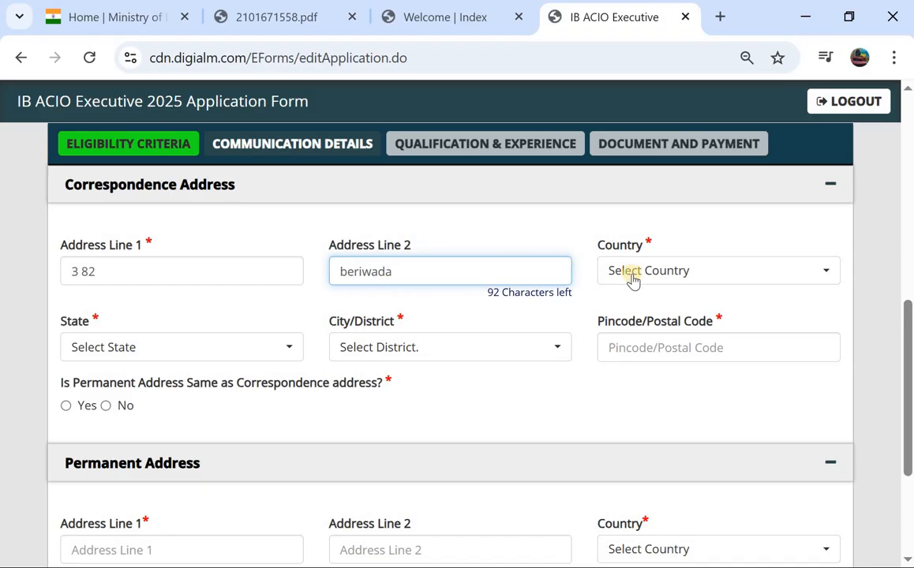
# Set the correspondence country, state and district to India, Telangana and Warangal
pyautogui.click(632, 274)
pyautogui.click(652, 363)
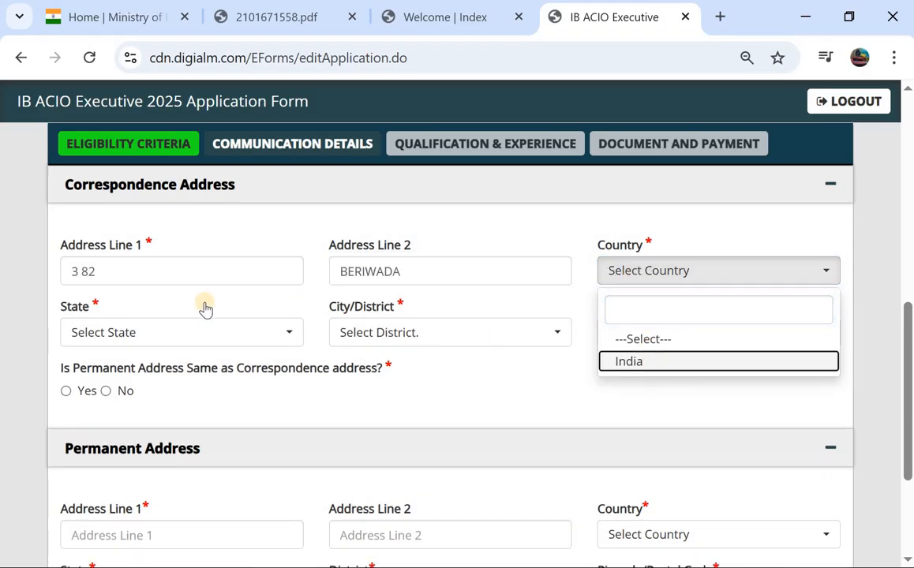
pyautogui.click(183, 335)
pyautogui.scroll(-10, 262, 163)
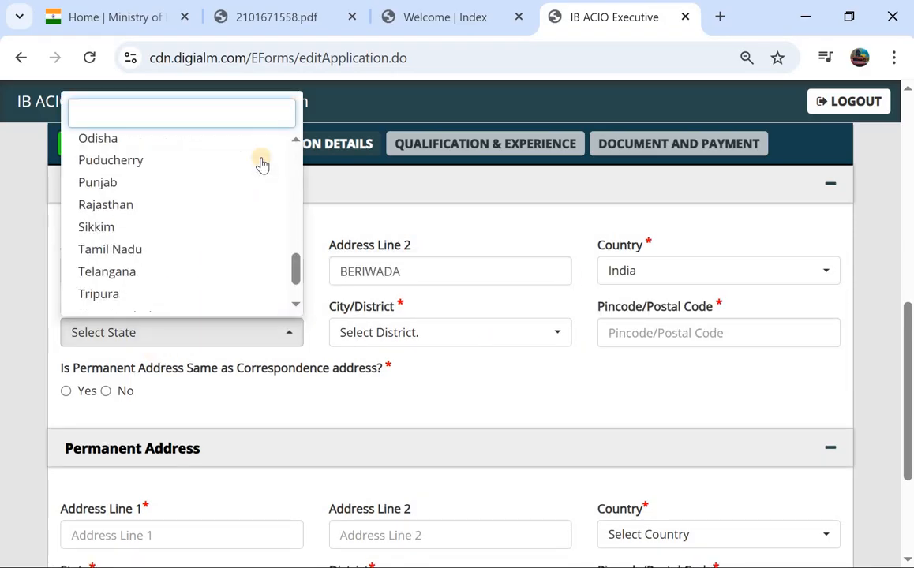
pyautogui.click(178, 214)
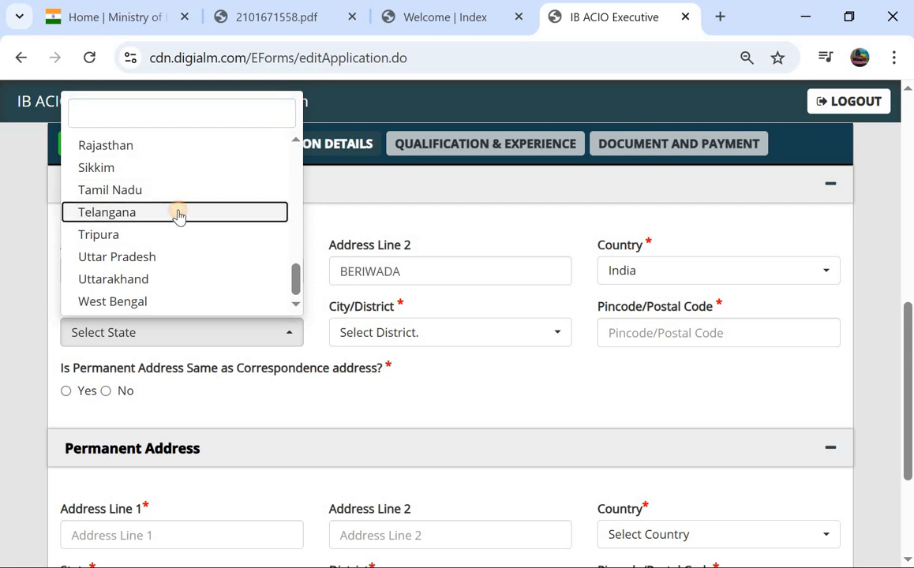
pyautogui.click(411, 324)
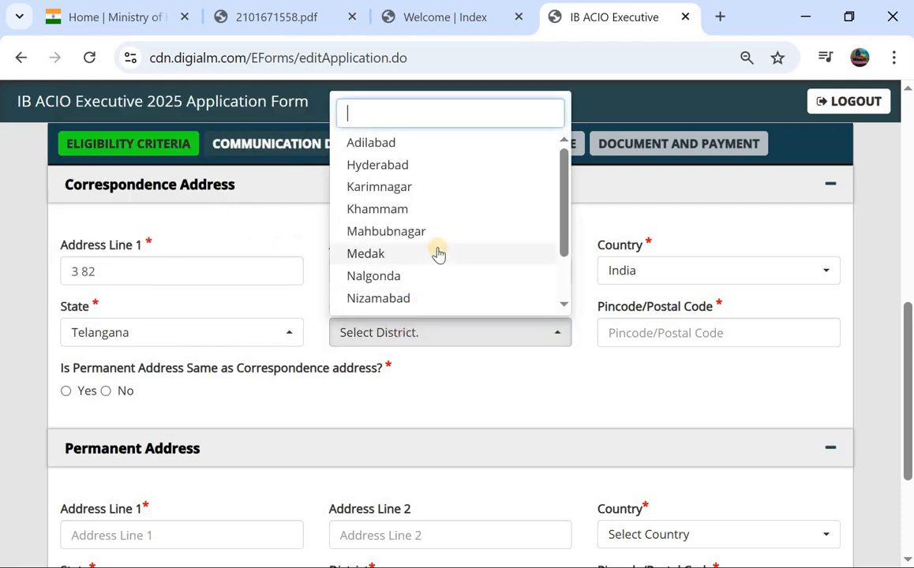
pyautogui.scroll(-5, 454, 214)
pyautogui.scroll(1, 459, 203)
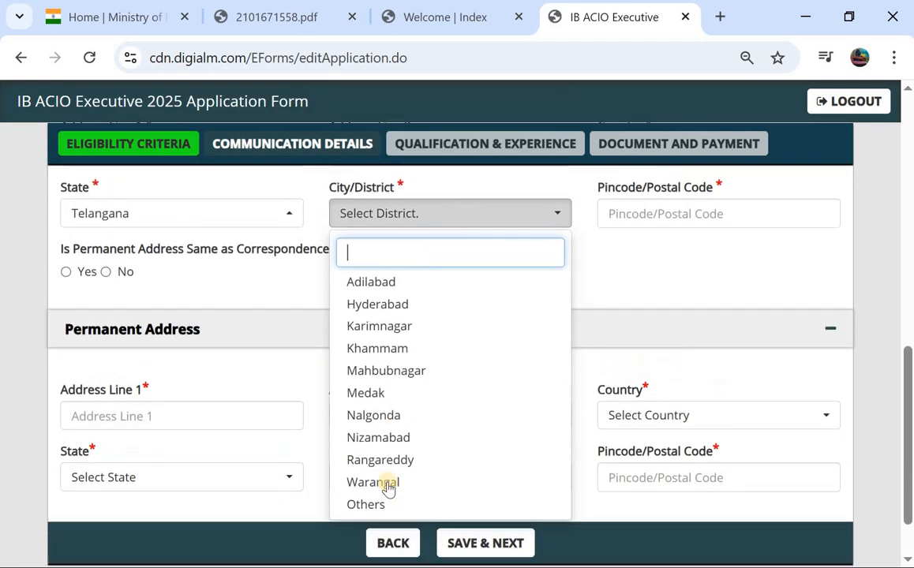
pyautogui.click(552, 482)
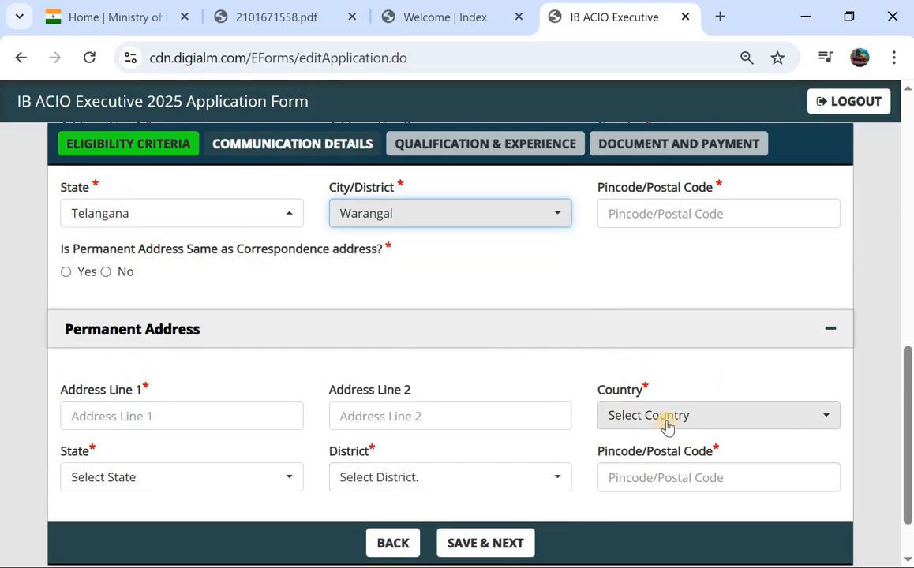
pyautogui.scroll(-1, 509, 414)
pyautogui.scroll(2, 508, 418)
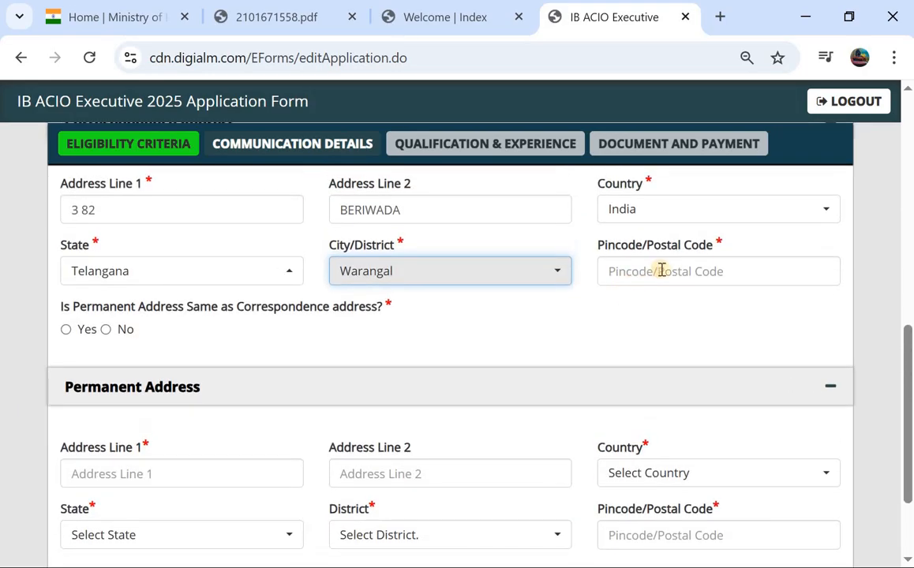
# Enter pincode 506101, mark the permanent address as the same, and save the communication details
pyautogui.click(663, 270)
pyautogui.write('50')
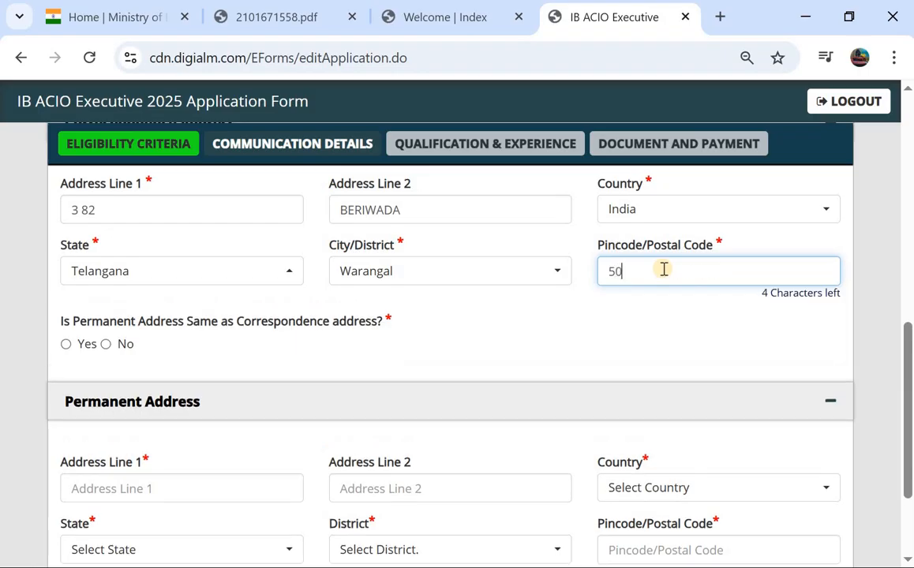
pyautogui.write('6101')
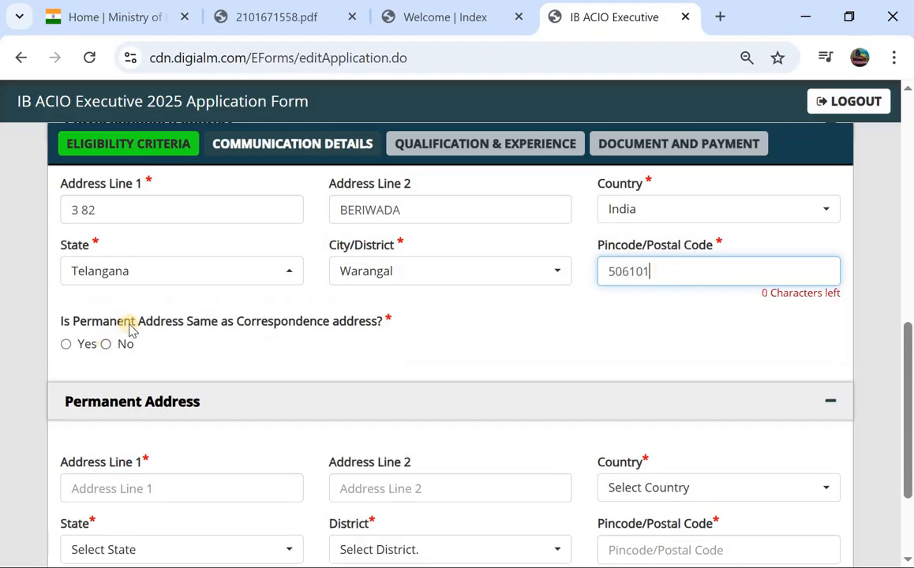
pyautogui.click(67, 345)
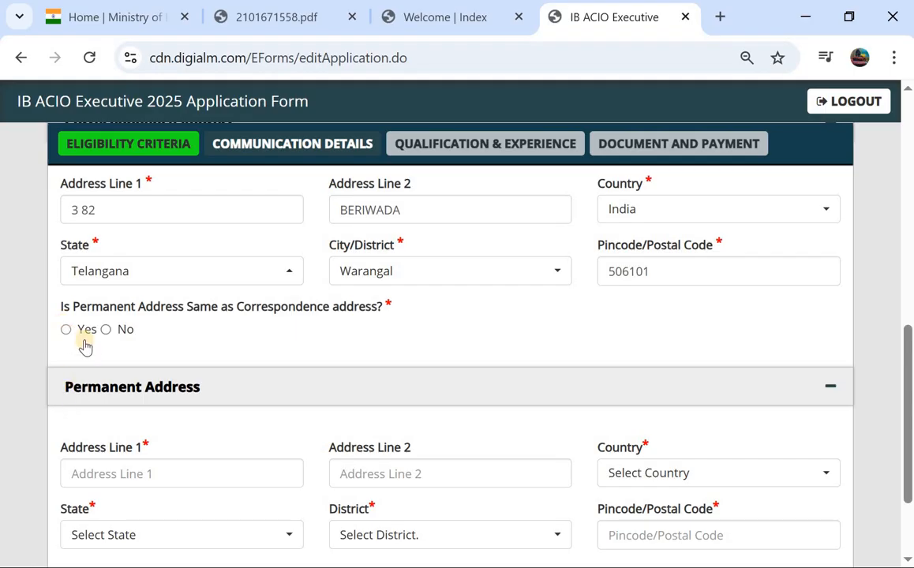
pyautogui.click(68, 333)
pyautogui.scroll(-2, 192, 429)
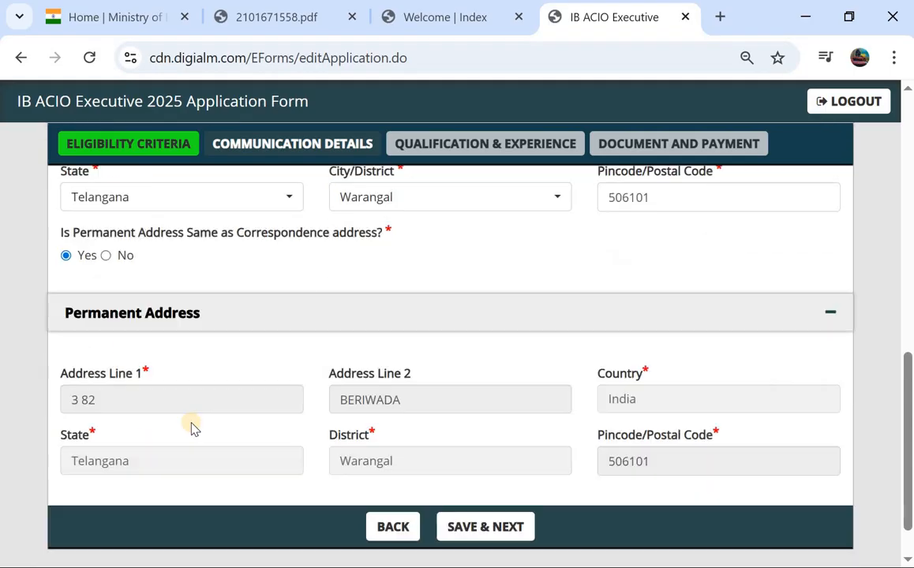
pyautogui.click(489, 479)
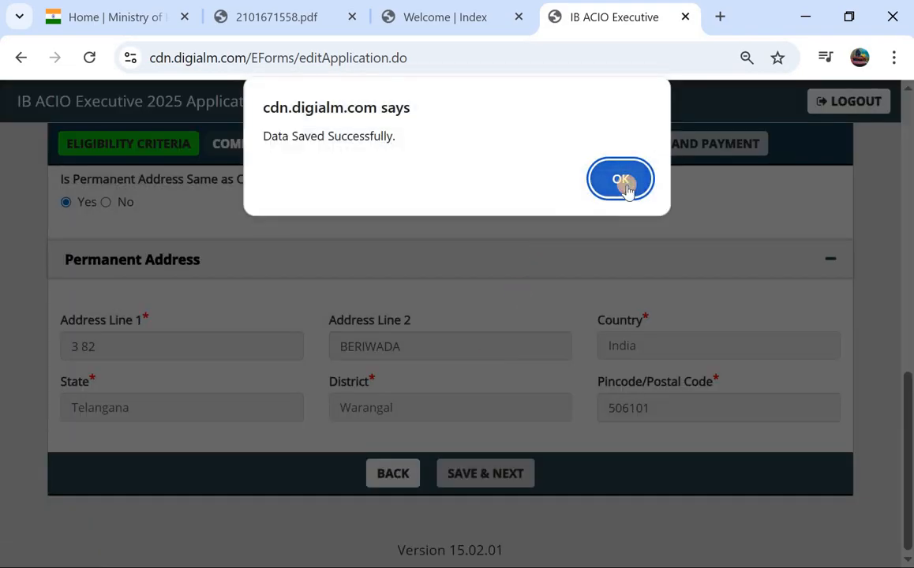
pyautogui.click(620, 179)
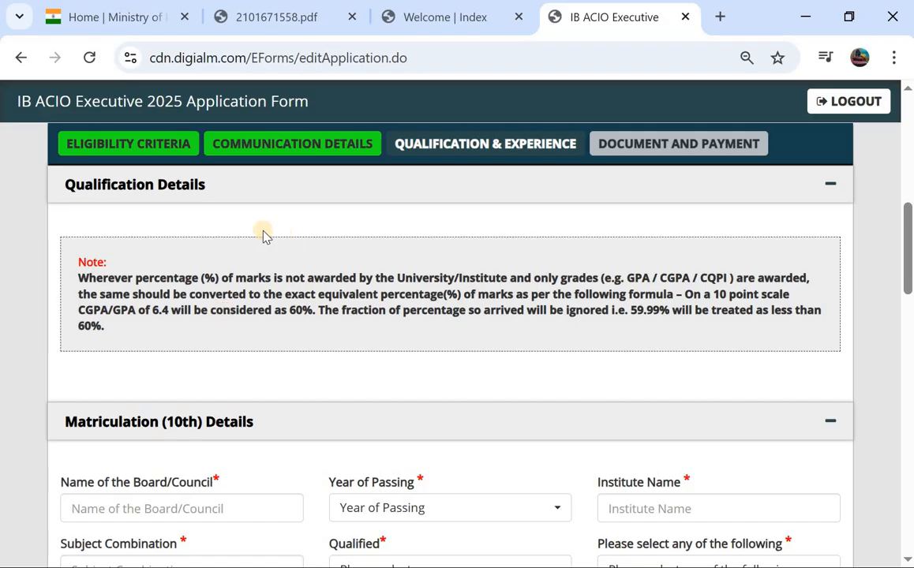
# Enter 10th board 'ts' and passing year 2015
pyautogui.scroll(-5, 264, 236)
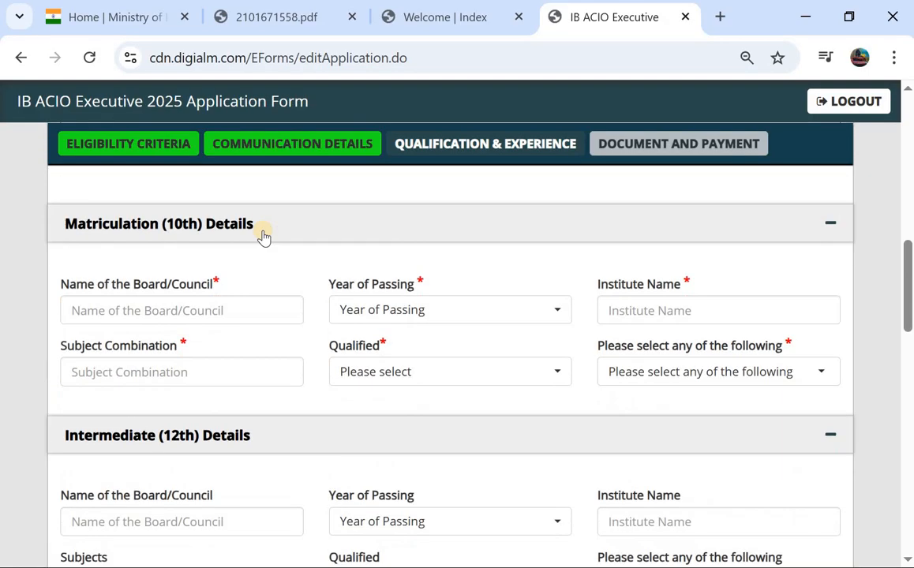
pyautogui.click(183, 306)
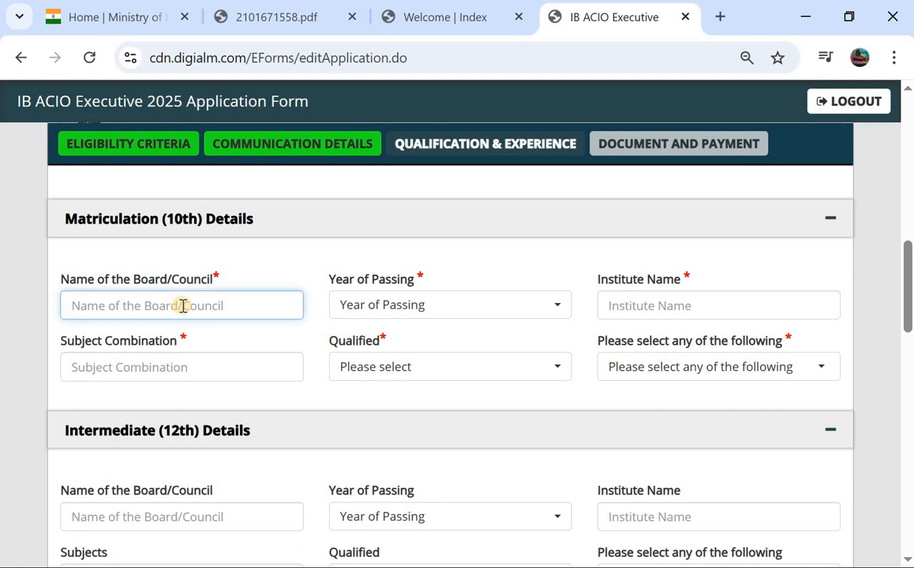
pyautogui.write('ts')
pyautogui.click(366, 309)
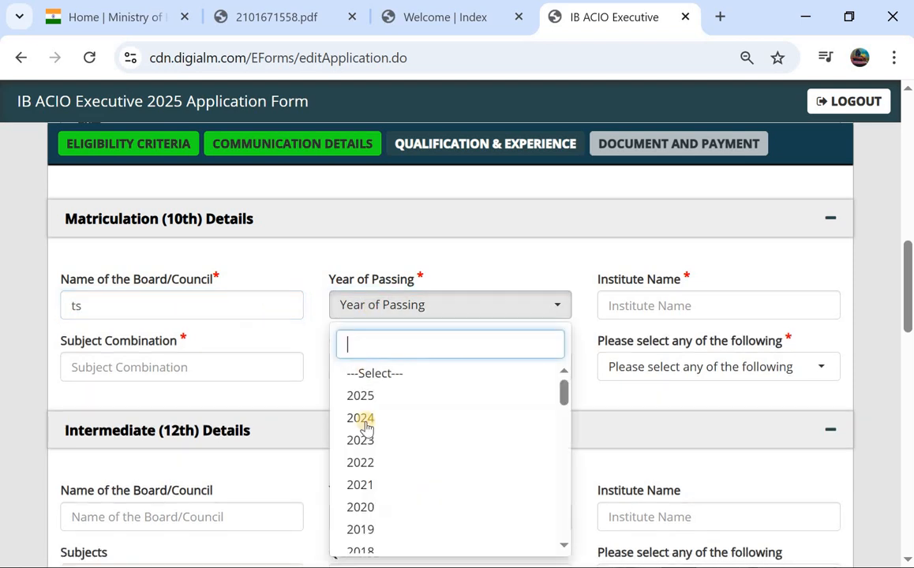
pyautogui.scroll(-2, 359, 441)
pyautogui.scroll(-1, 366, 497)
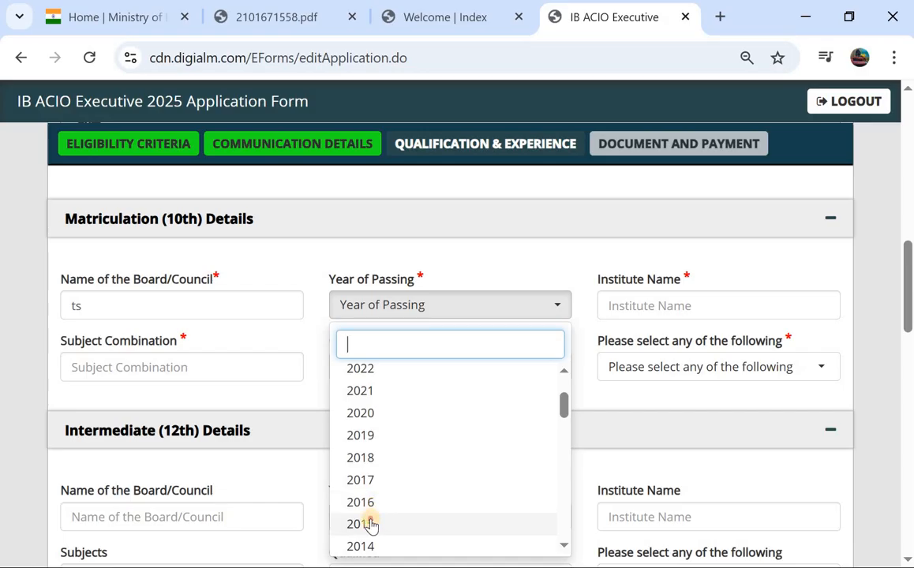
pyautogui.click(370, 524)
# Enter institute 'gjc', subjects 'all', and mark the 10th result as Pass
pyautogui.click(691, 308)
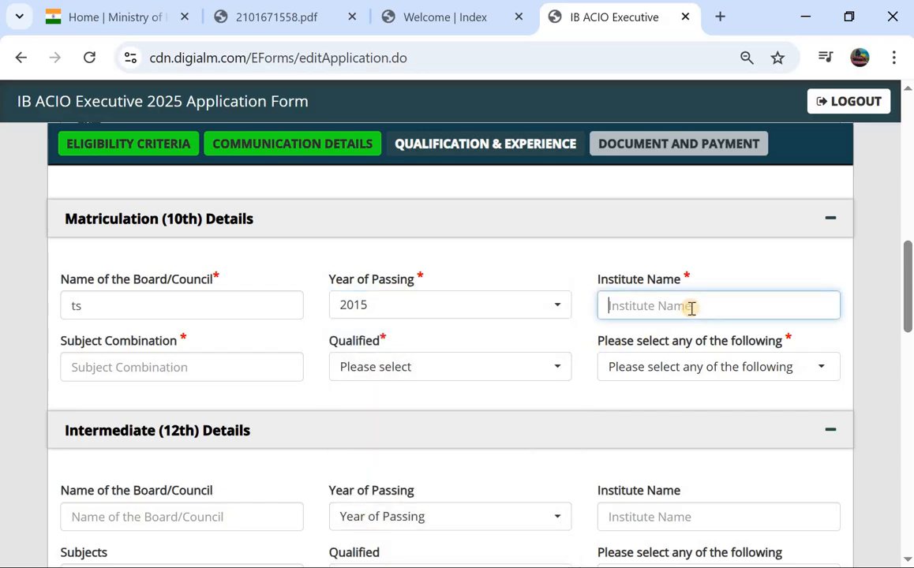
pyautogui.write('gjc')
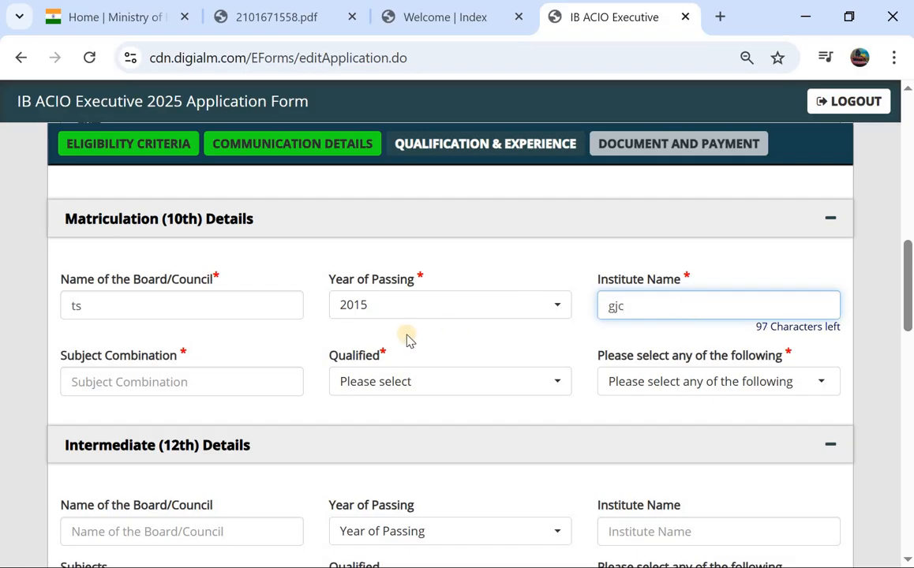
pyautogui.click(262, 372)
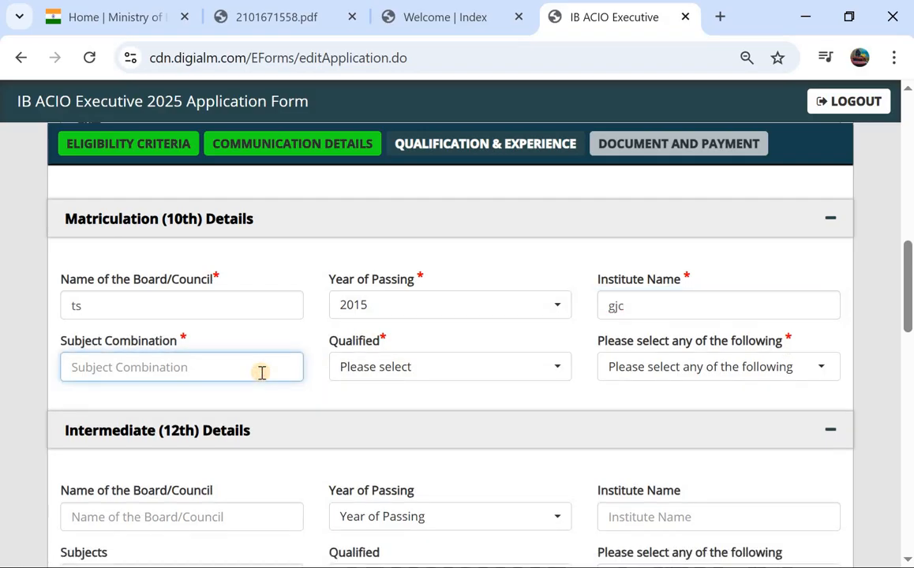
pyautogui.write('all')
pyautogui.click(496, 366)
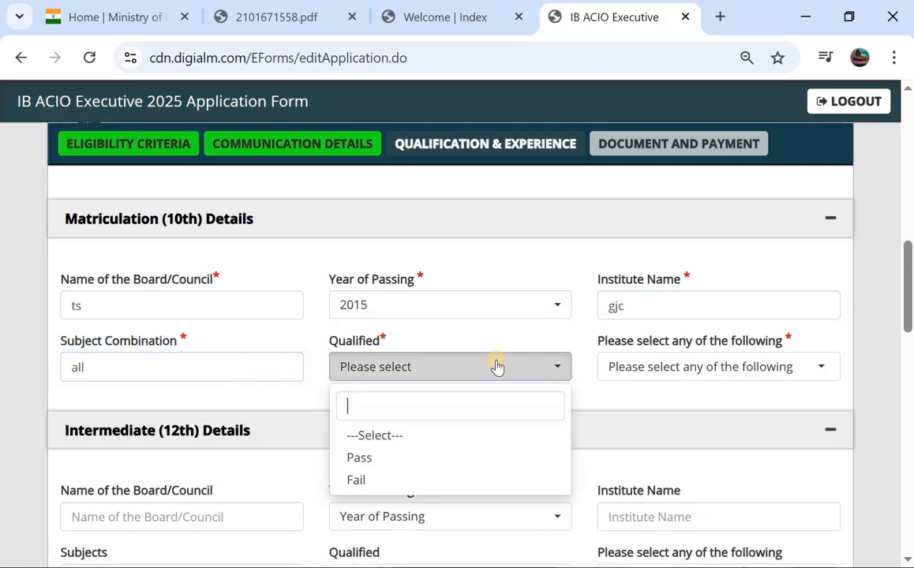
pyautogui.click(392, 459)
# Switch the 10th marks type from Percentage to CGPA and enter CGPA 7.8
pyautogui.click(639, 382)
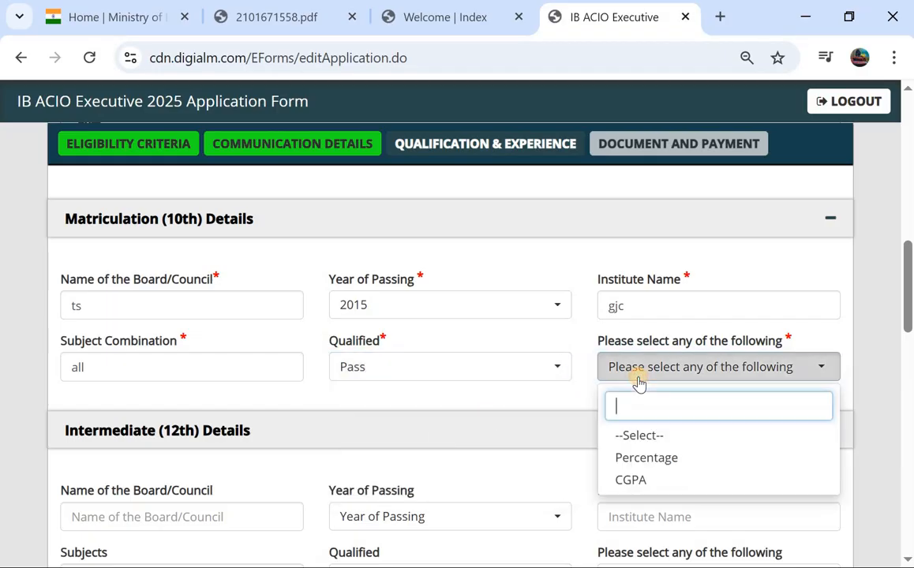
pyautogui.click(639, 469)
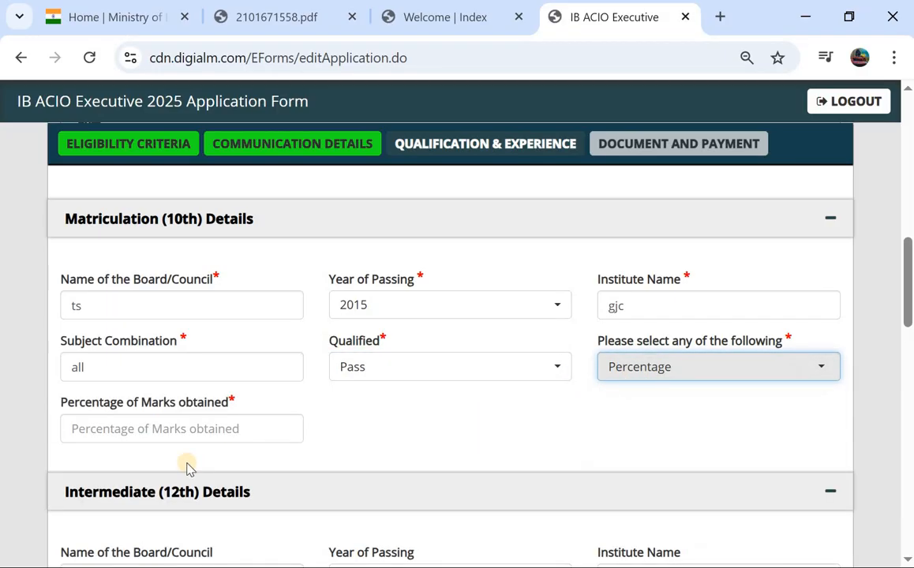
pyautogui.click(205, 430)
pyautogui.write('78')
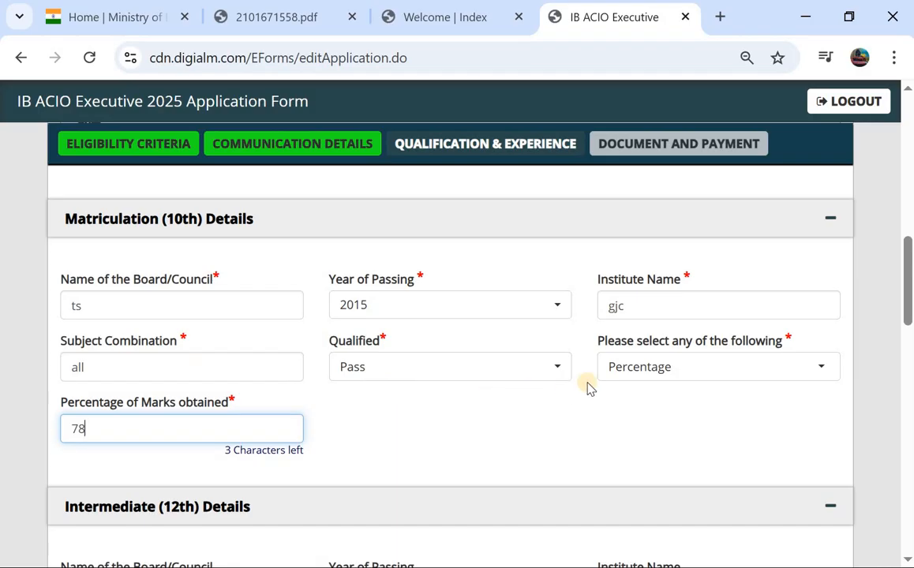
pyautogui.click(625, 373)
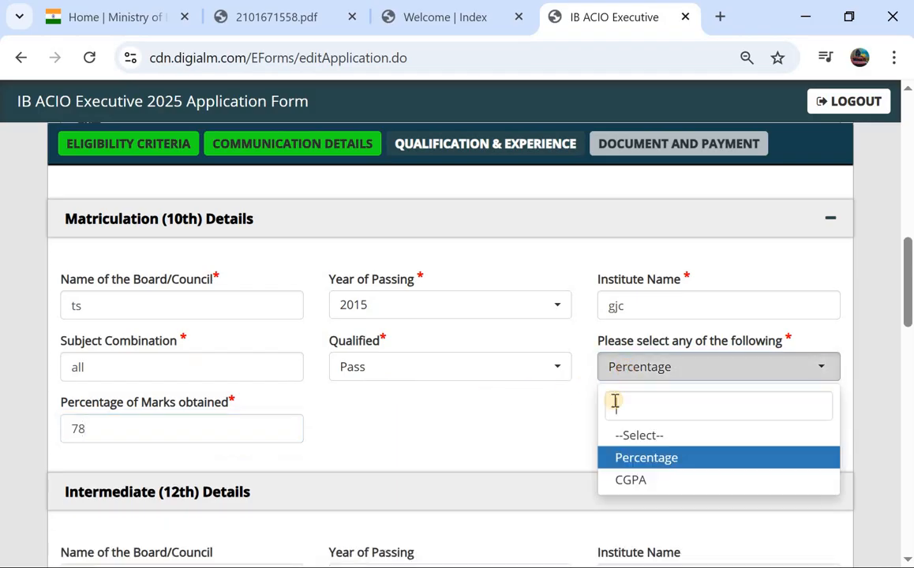
pyautogui.click(631, 479)
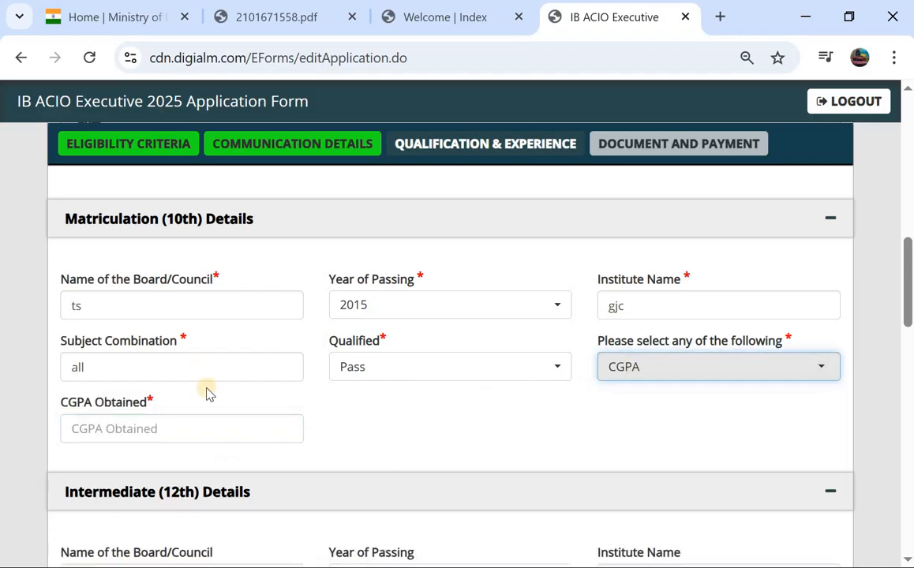
pyautogui.click(139, 432)
pyautogui.write('7.8')
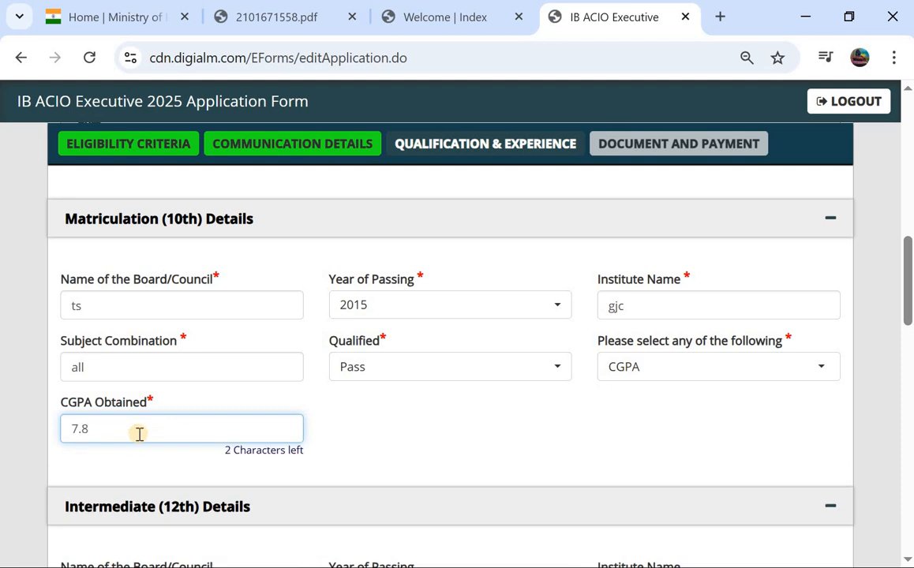
pyautogui.scroll(-3, 138, 433)
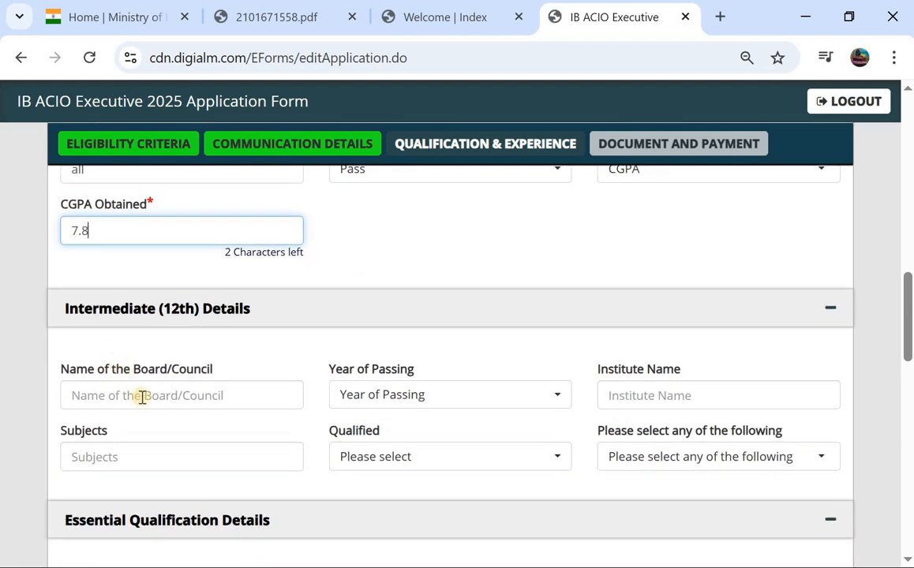
# Mark the 12th result as Pass, choose Percentage, and enter 76 as the marks obtained
pyautogui.scroll(-1, 150, 398)
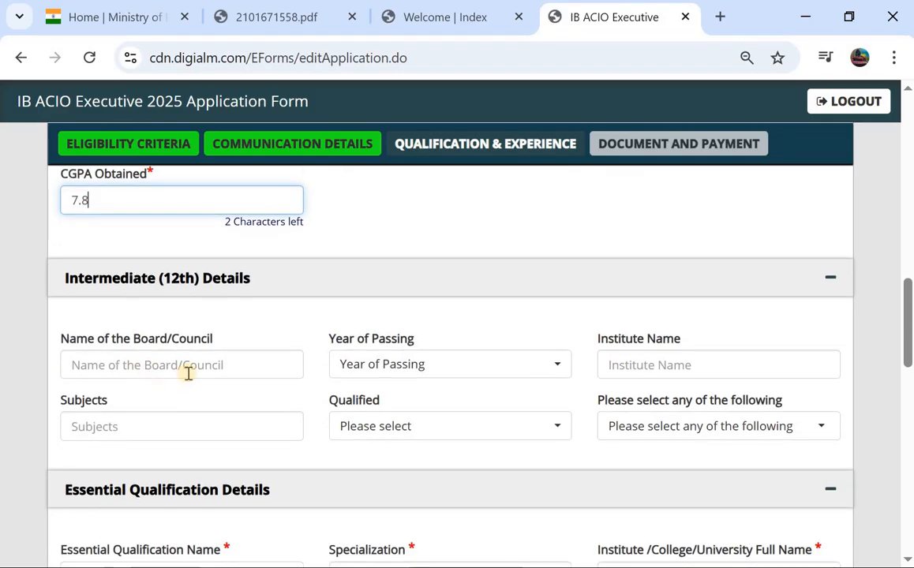
pyautogui.click(188, 378)
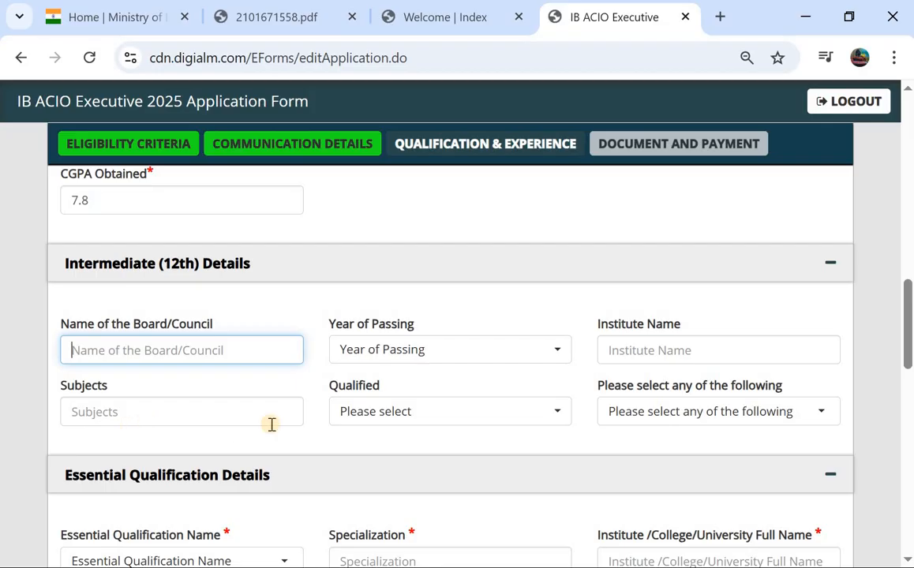
pyautogui.click(362, 426)
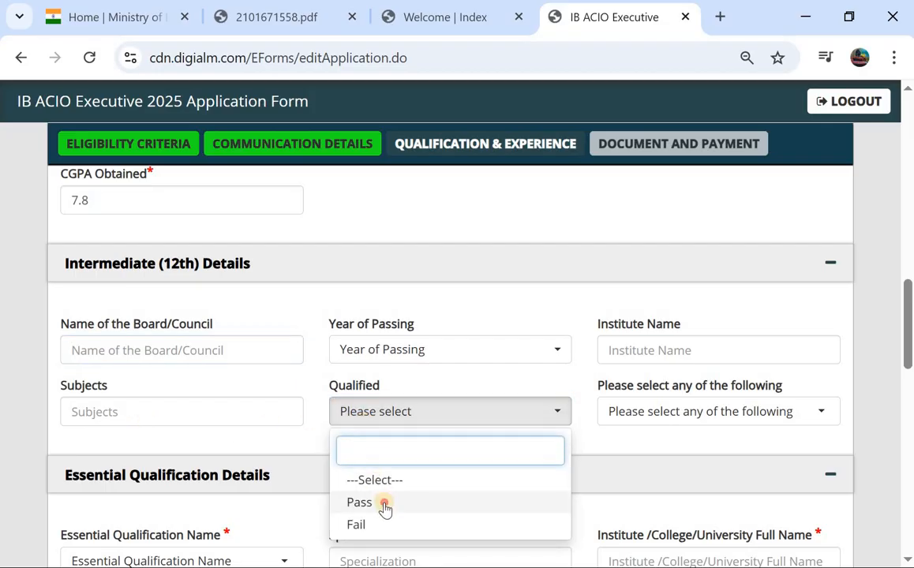
pyautogui.click(381, 504)
pyautogui.click(653, 414)
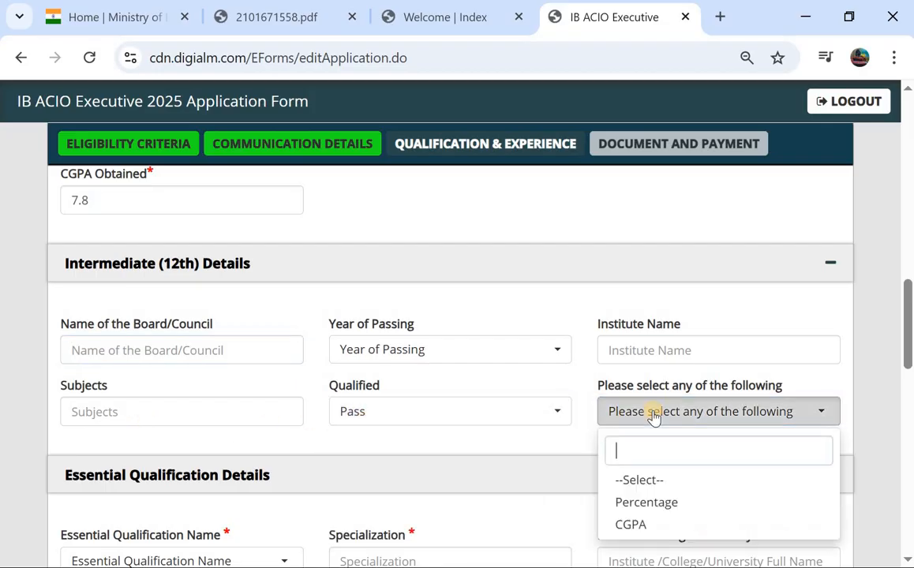
pyautogui.click(646, 503)
pyautogui.click(227, 471)
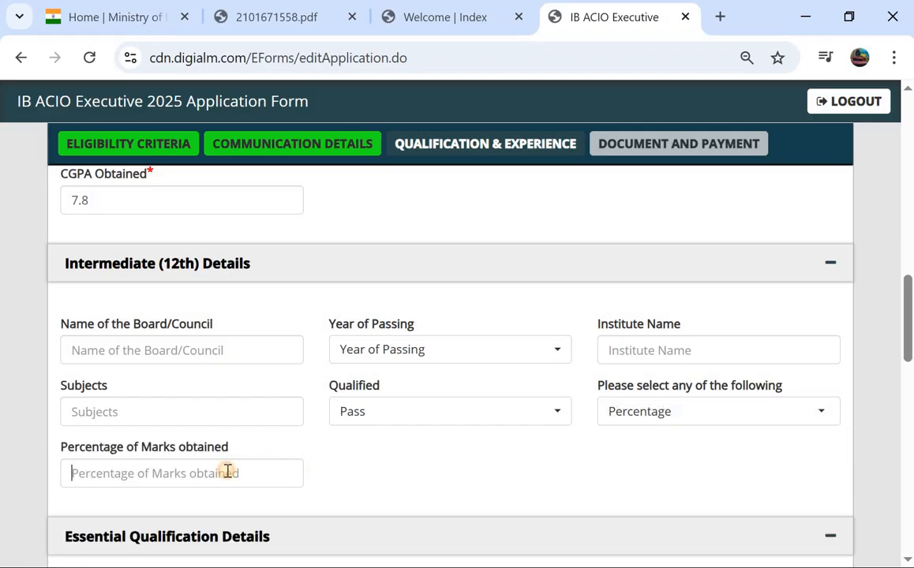
pyautogui.write('76')
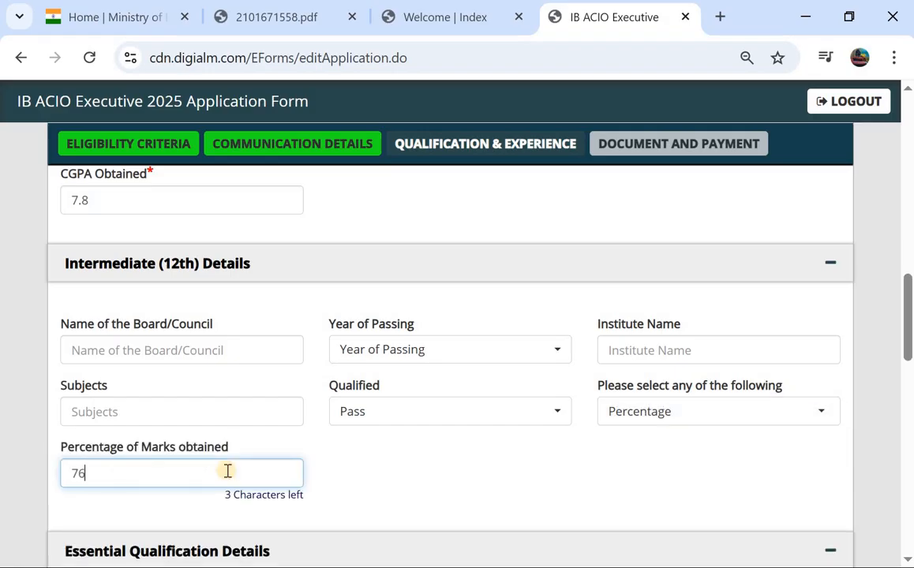
pyautogui.scroll(-5, 227, 471)
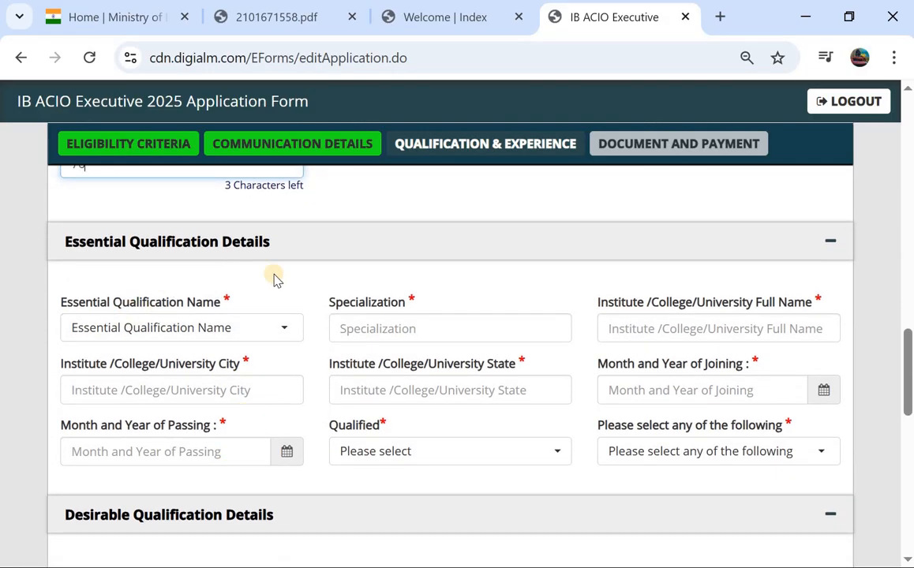
# Choose 'Graduation or Equivalent from recognized University' and step through its specialization, city and state fields
pyautogui.click(209, 331)
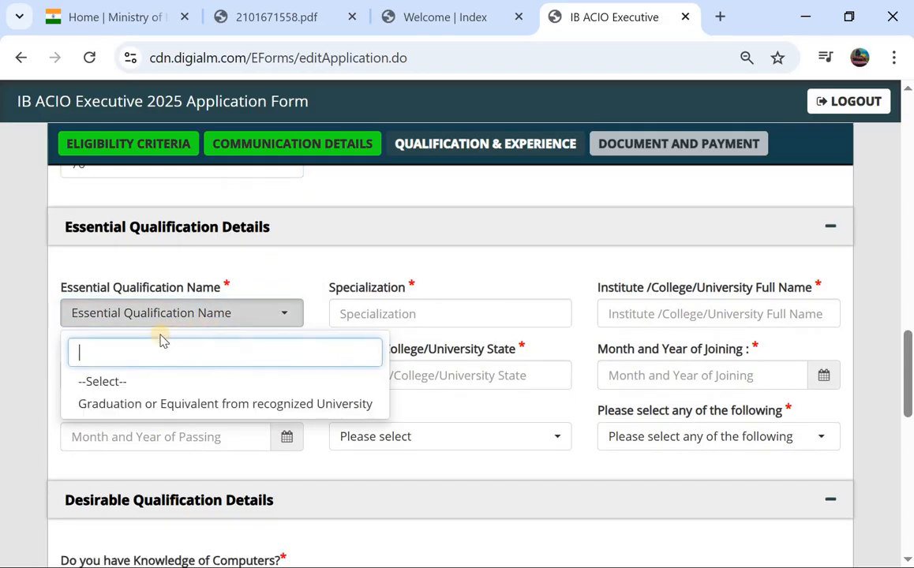
pyautogui.click(162, 406)
pyautogui.click(373, 314)
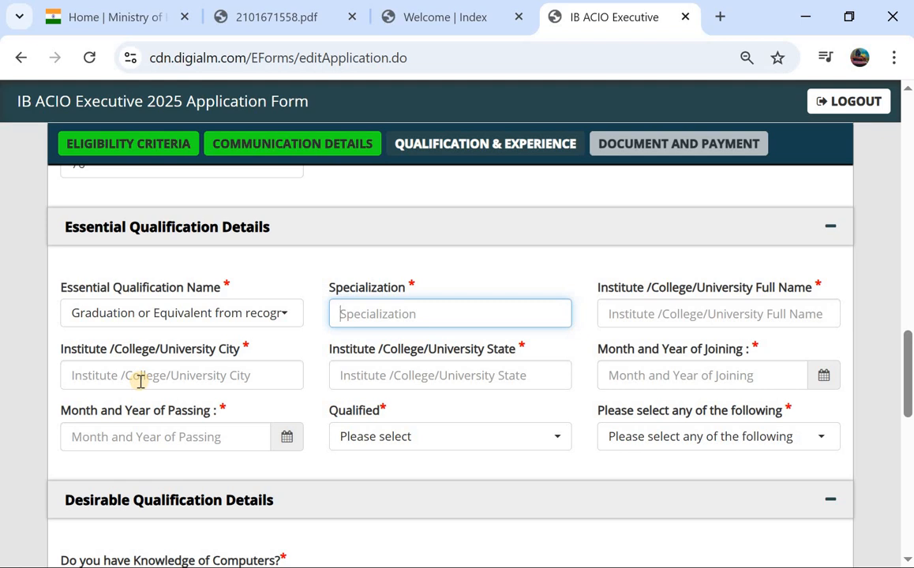
pyautogui.click(180, 379)
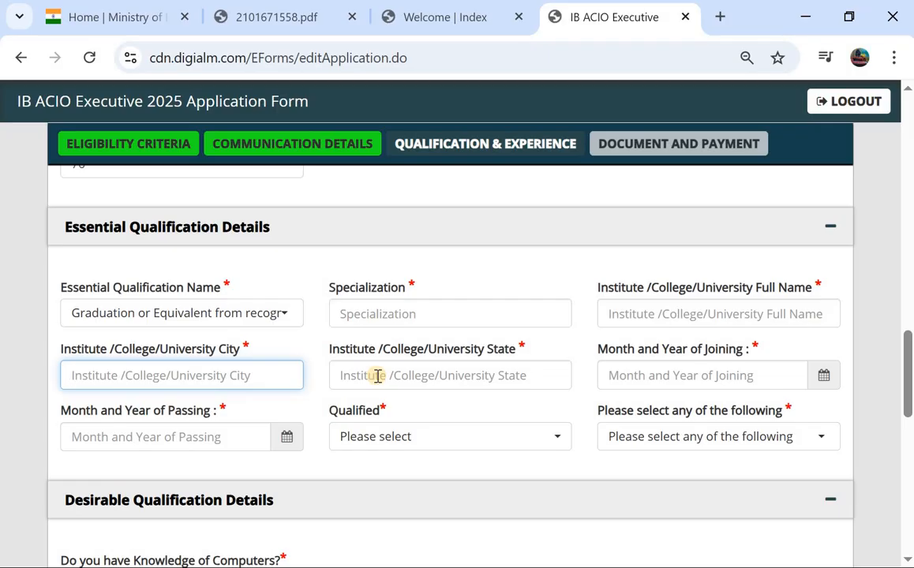
pyautogui.click(378, 376)
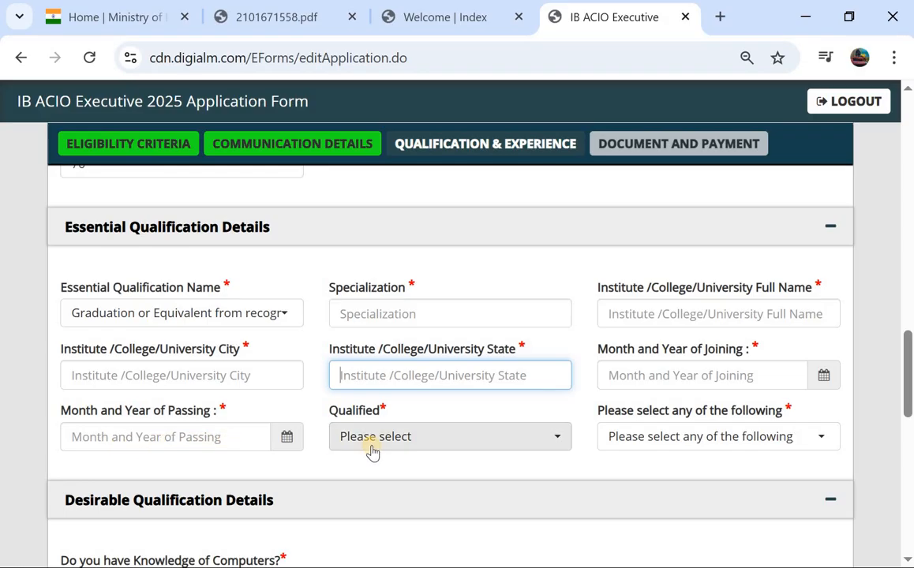
# Mark graduation as Pass with 89 percent, and answer Yes to knowledge of computers
pyautogui.click(371, 452)
pyautogui.click(422, 387)
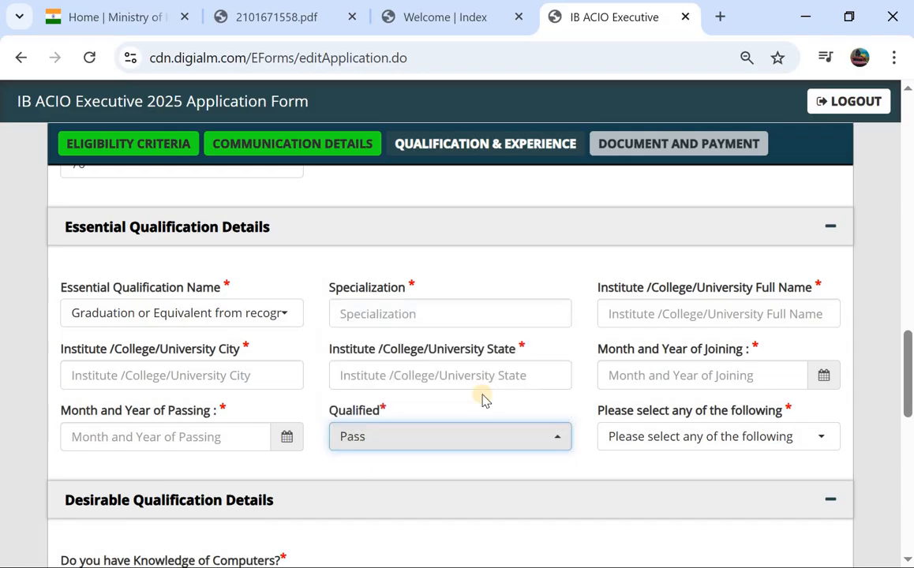
pyautogui.click(634, 434)
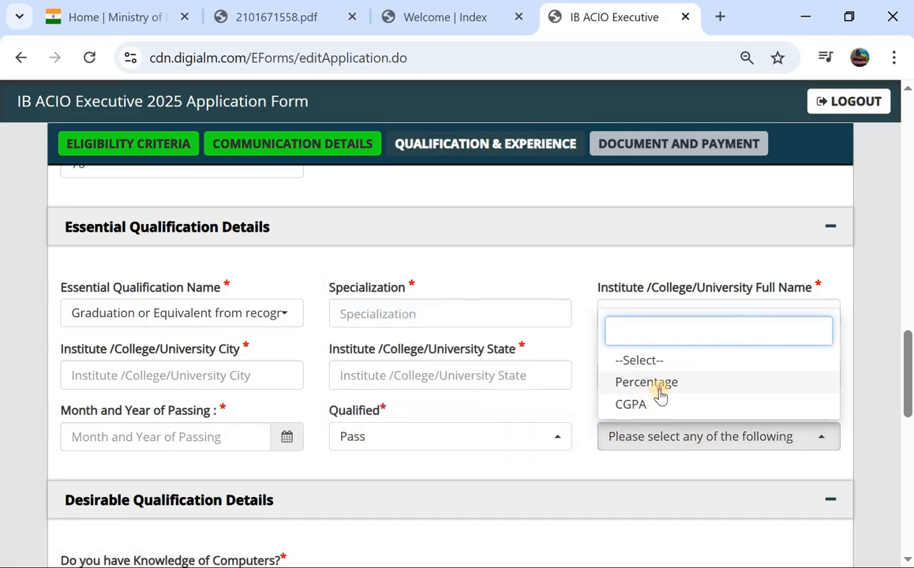
pyautogui.click(655, 383)
pyautogui.scroll(-1, 427, 381)
pyautogui.scroll(-1, 427, 381)
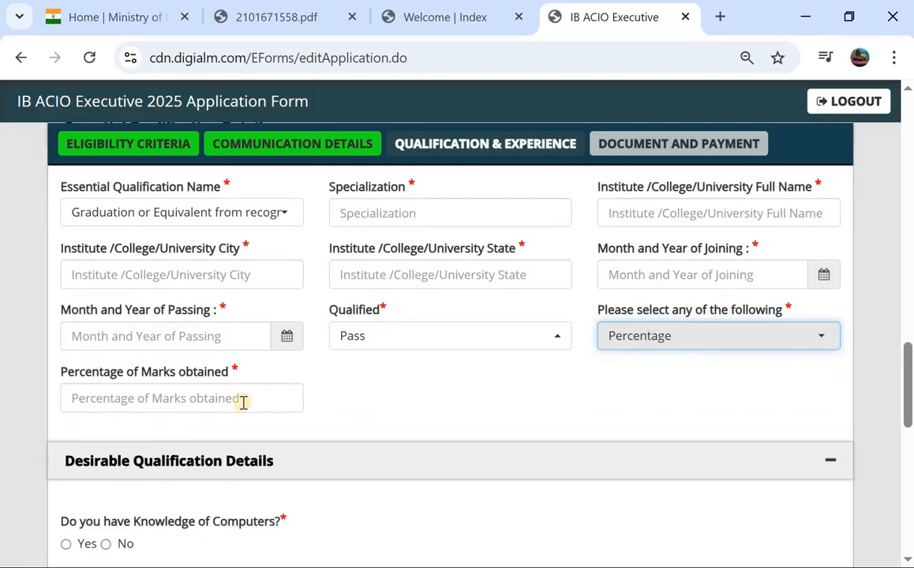
pyautogui.click(241, 402)
pyautogui.write('89')
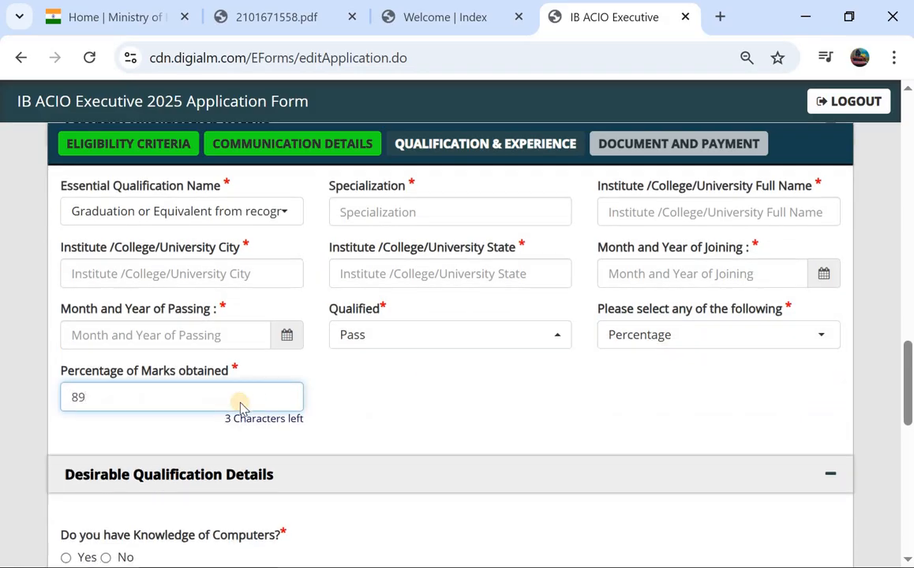
pyautogui.scroll(-2, 240, 405)
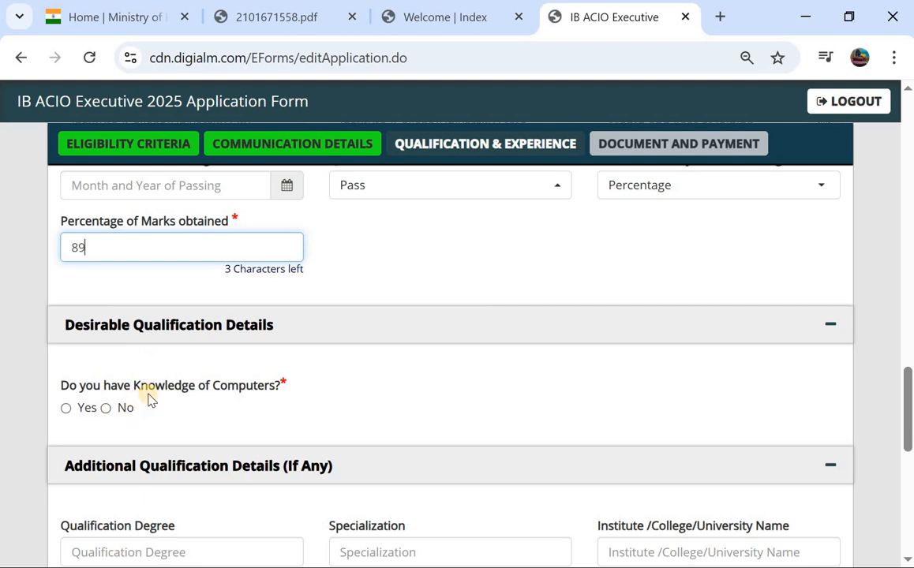
pyautogui.click(68, 410)
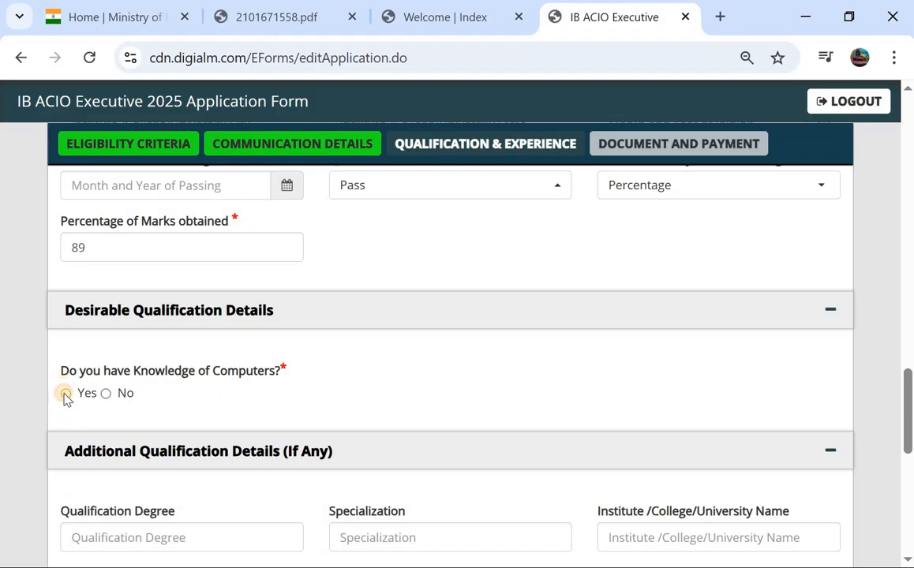
pyautogui.click(66, 394)
# Answer Yes to knowing another language and begin entering the languages known
pyautogui.scroll(-4, 83, 402)
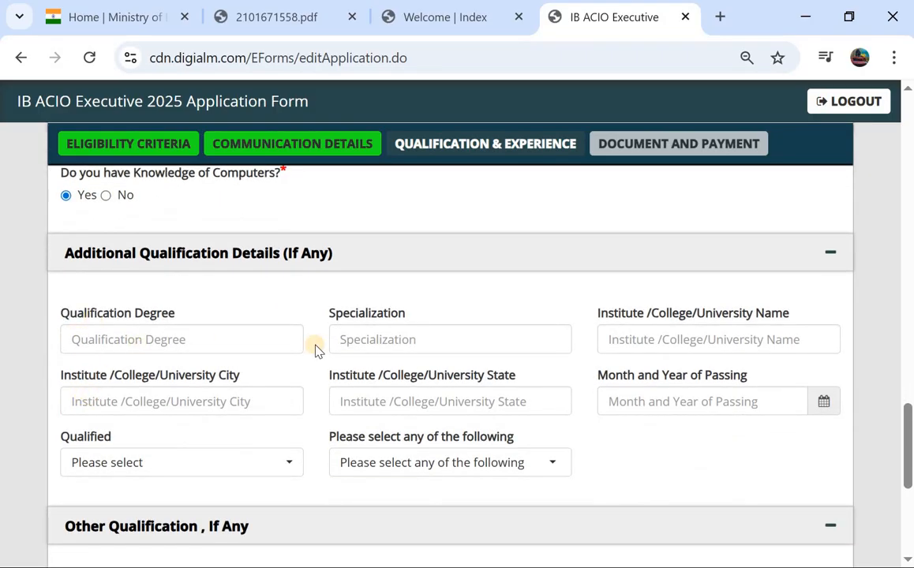
pyautogui.scroll(-4, 456, 408)
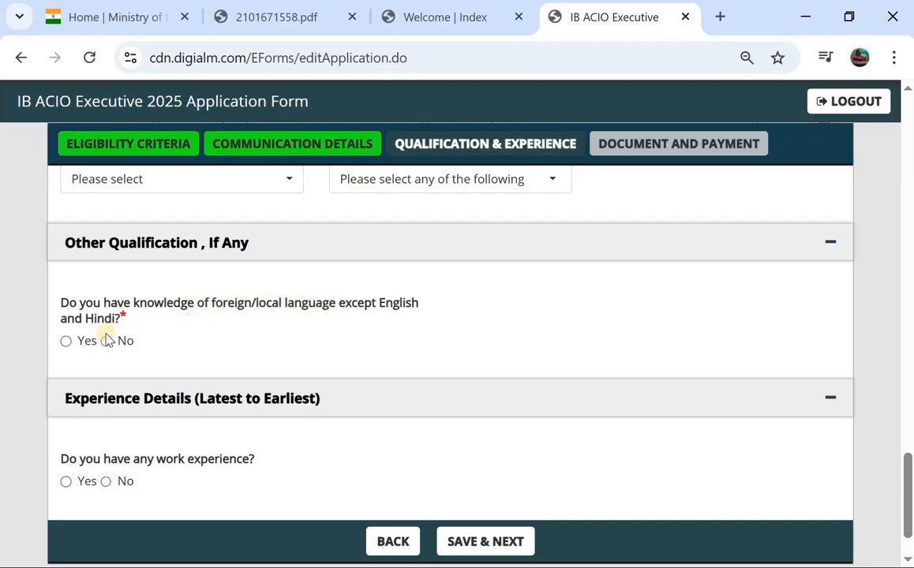
pyautogui.click(66, 341)
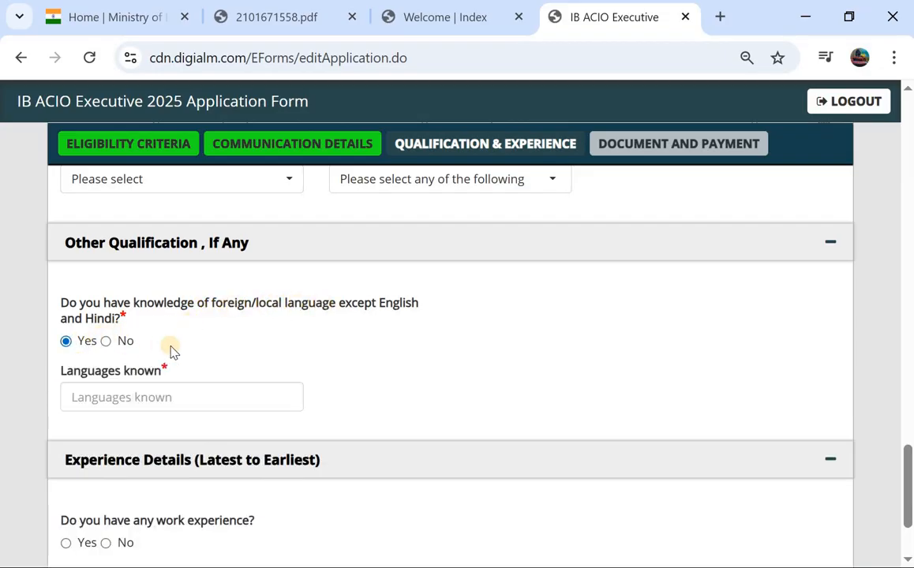
pyautogui.scroll(-1, 157, 359)
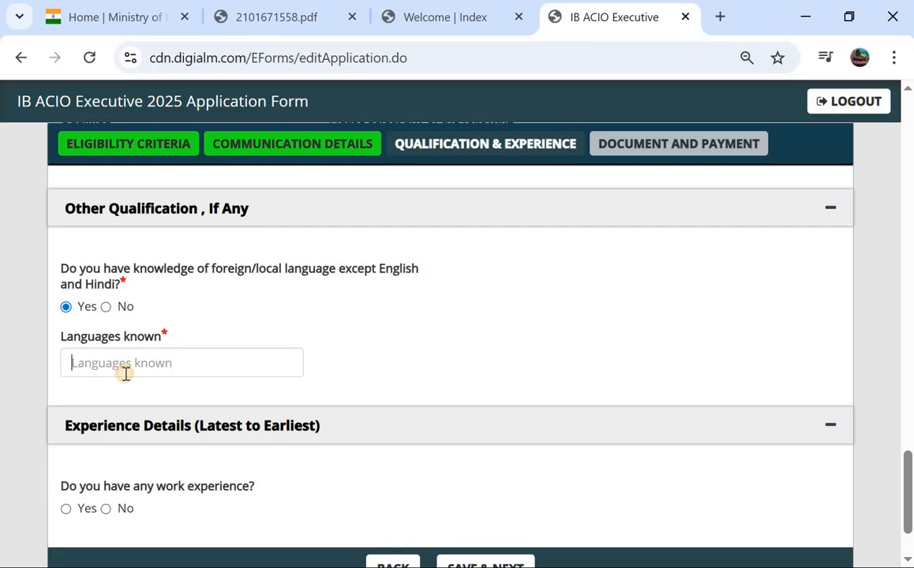
pyautogui.click(125, 373)
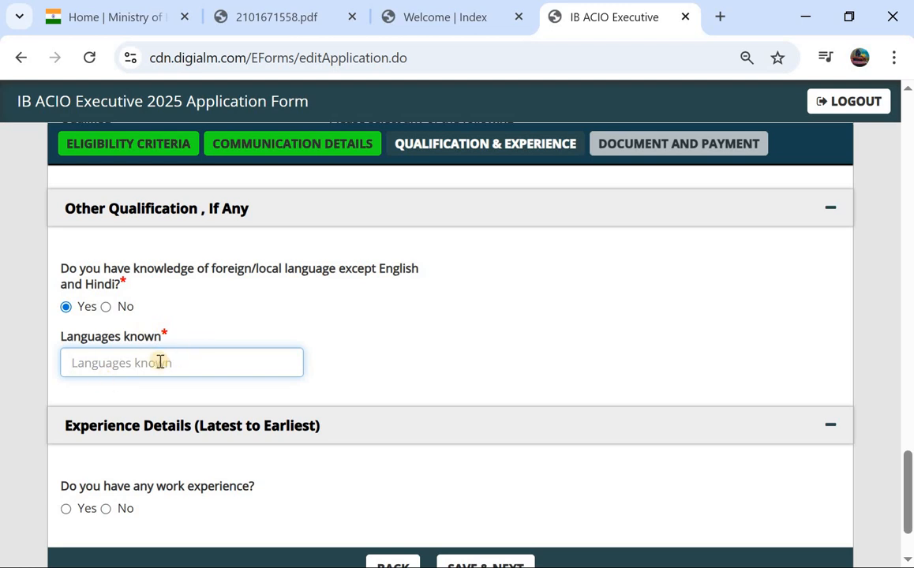
# Answer No to work experience and save the qualification details
pyautogui.scroll(-1, 159, 367)
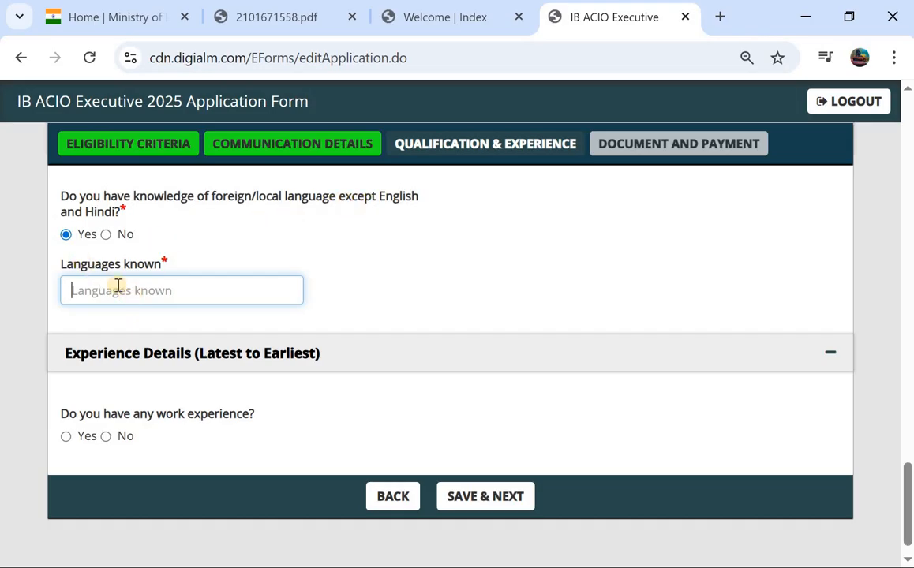
pyautogui.scroll(-1, 119, 289)
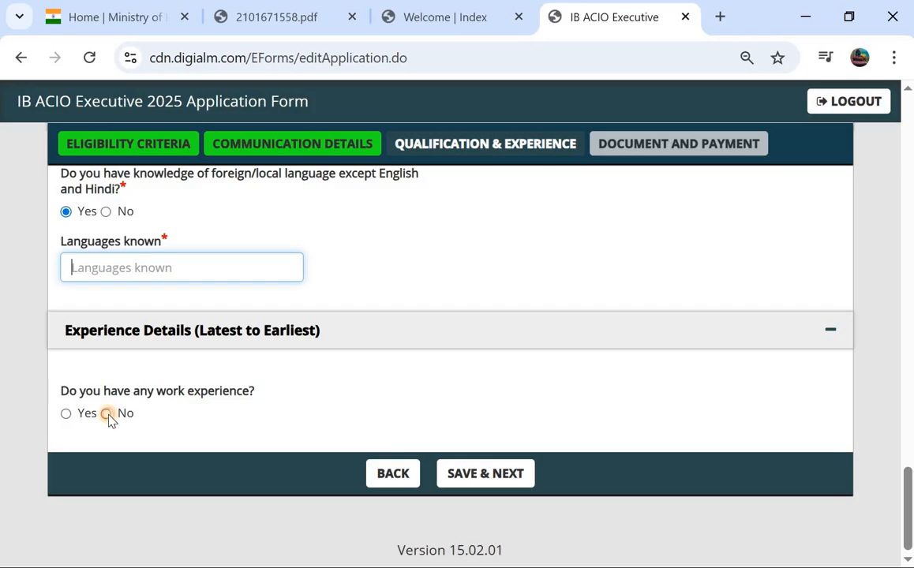
pyautogui.click(105, 414)
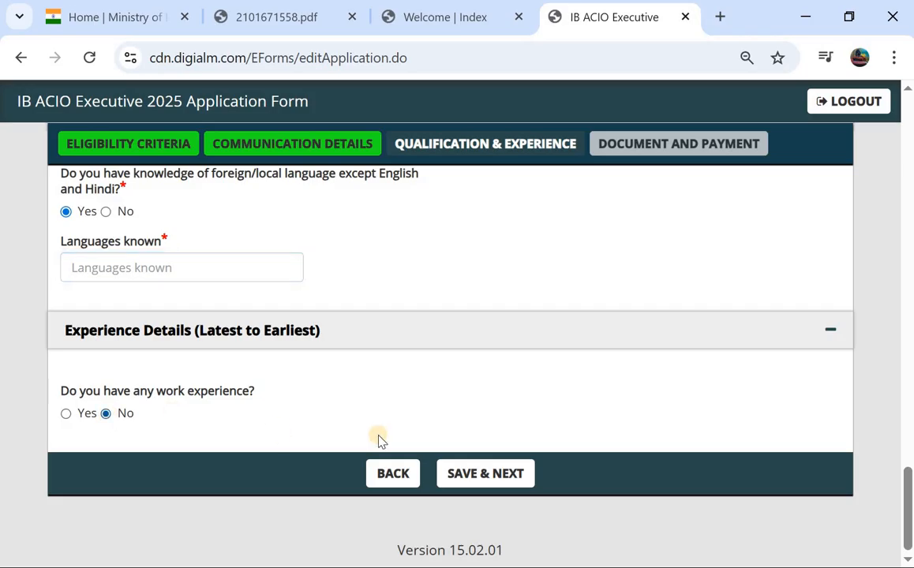
pyautogui.click(482, 476)
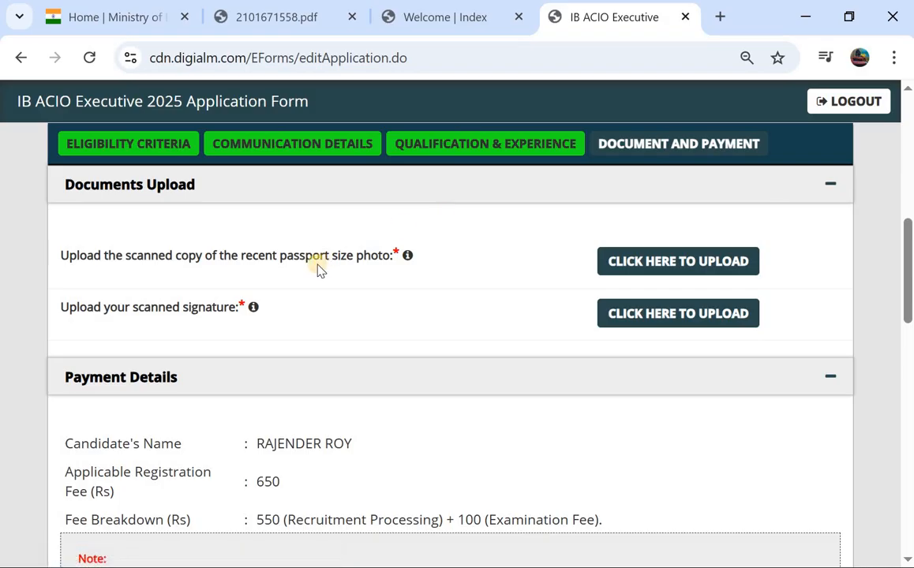
pyautogui.scroll(1, 317, 268)
pyautogui.scroll(-1, 318, 268)
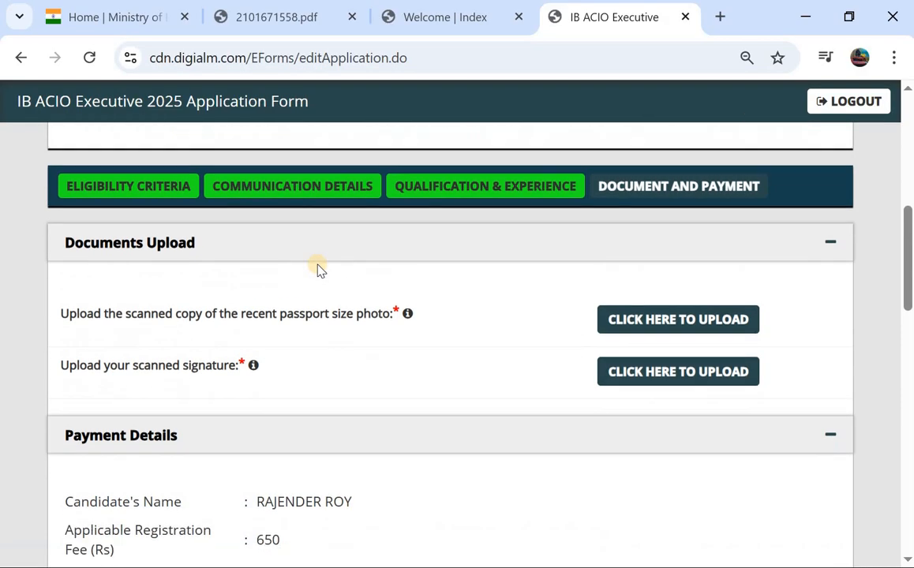
pyautogui.click(620, 317)
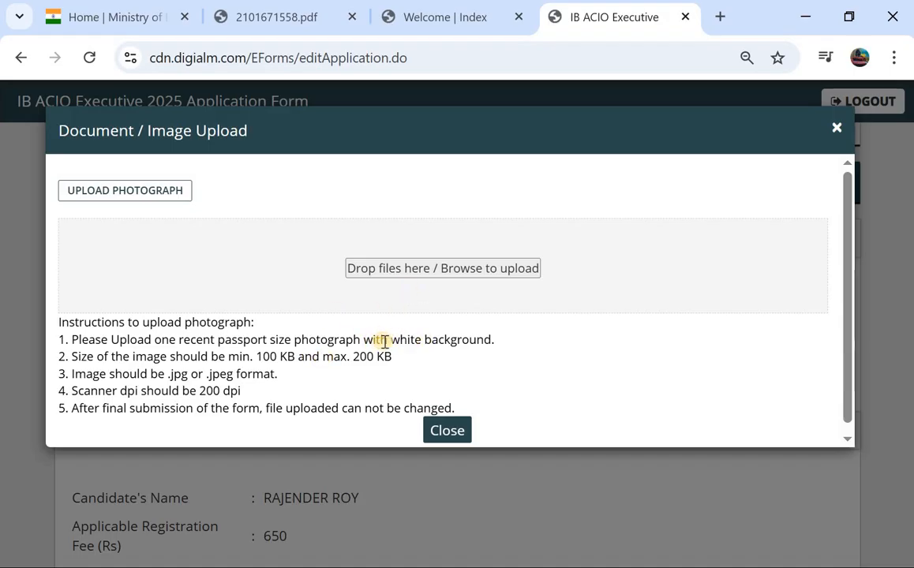
pyautogui.moveTo(388, 340); pyautogui.dragTo(494, 340)
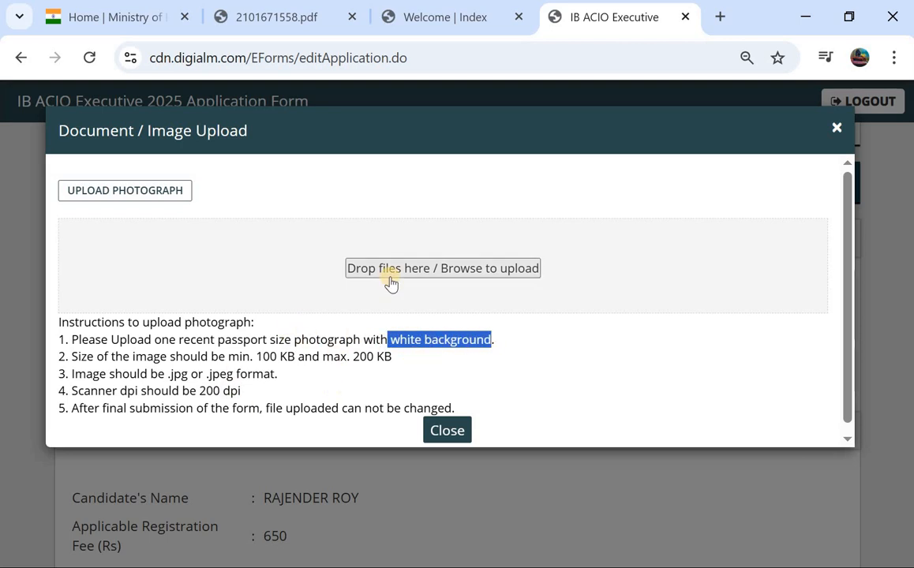
pyautogui.click(444, 431)
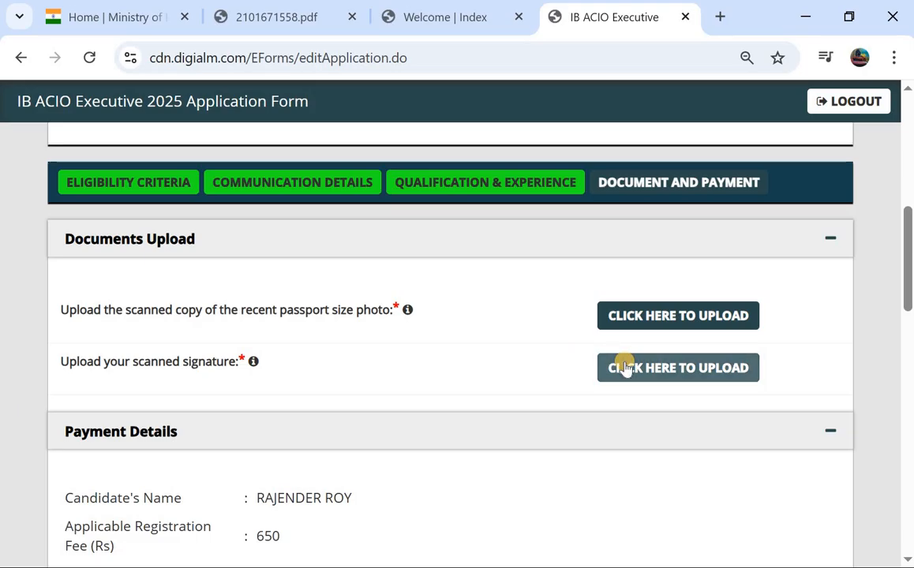
# Choose the online payment option
pyautogui.scroll(-2, 471, 367)
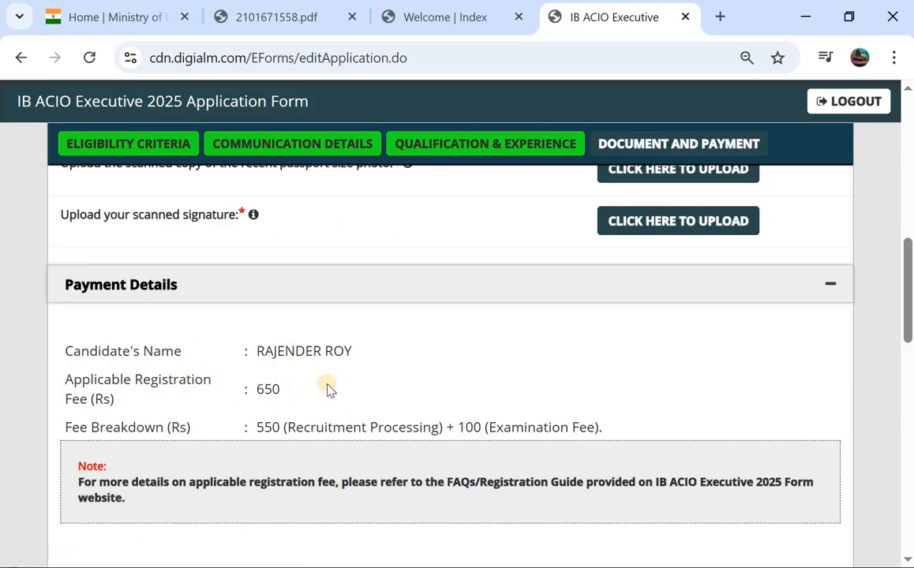
pyautogui.scroll(-2, 339, 383)
pyautogui.scroll(-2, 279, 262)
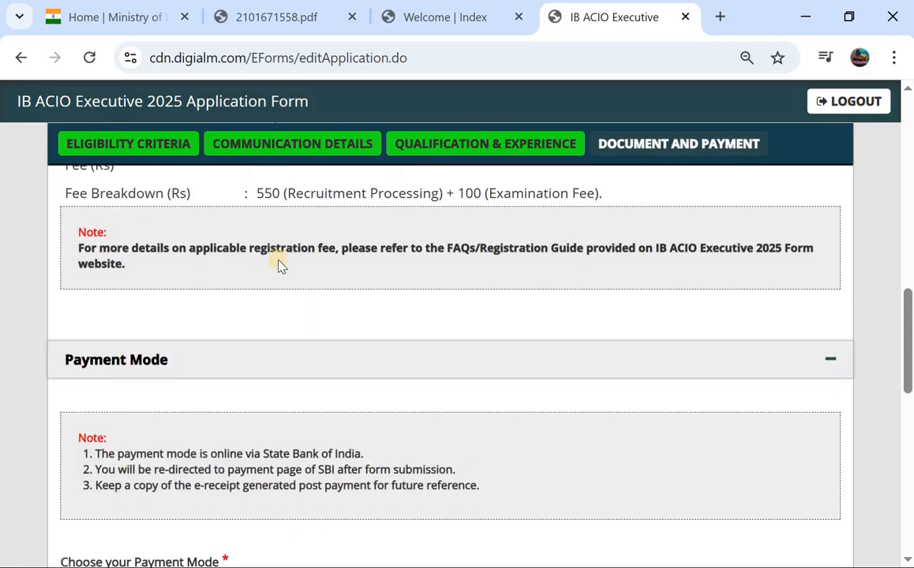
pyautogui.scroll(-2, 279, 261)
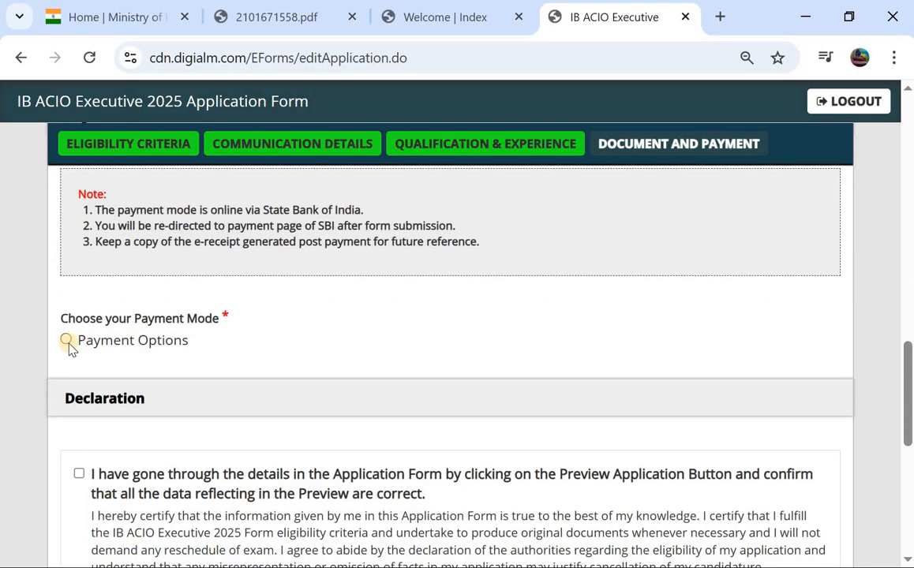
pyautogui.click(67, 340)
# Tick all five declaration statements, including I Agree, and open the application preview
pyautogui.scroll(-2, 67, 347)
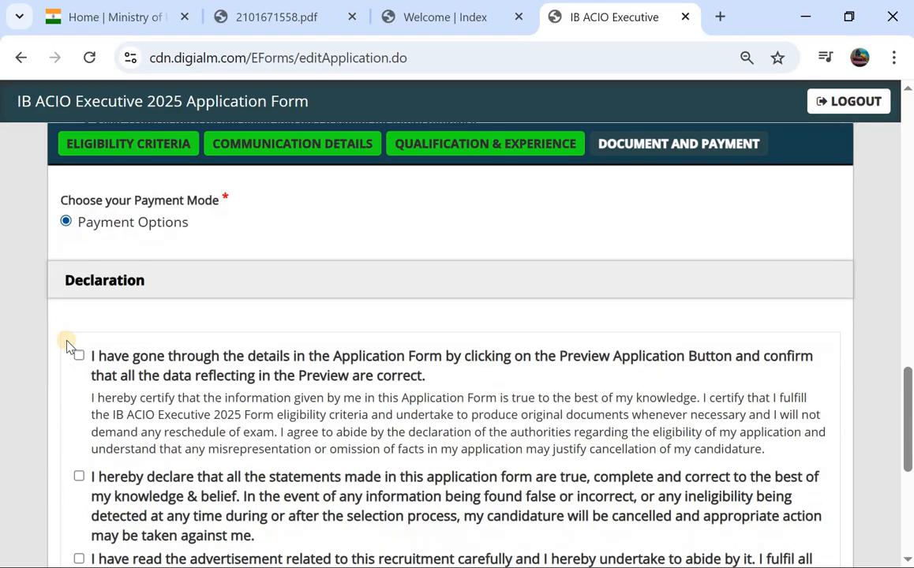
pyautogui.click(79, 328)
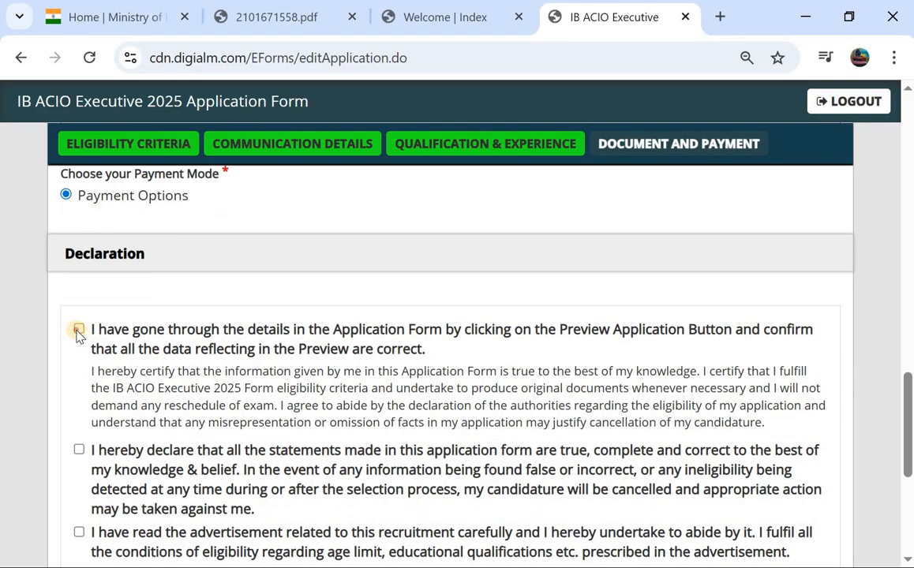
pyautogui.click(79, 450)
pyautogui.scroll(-2, 76, 449)
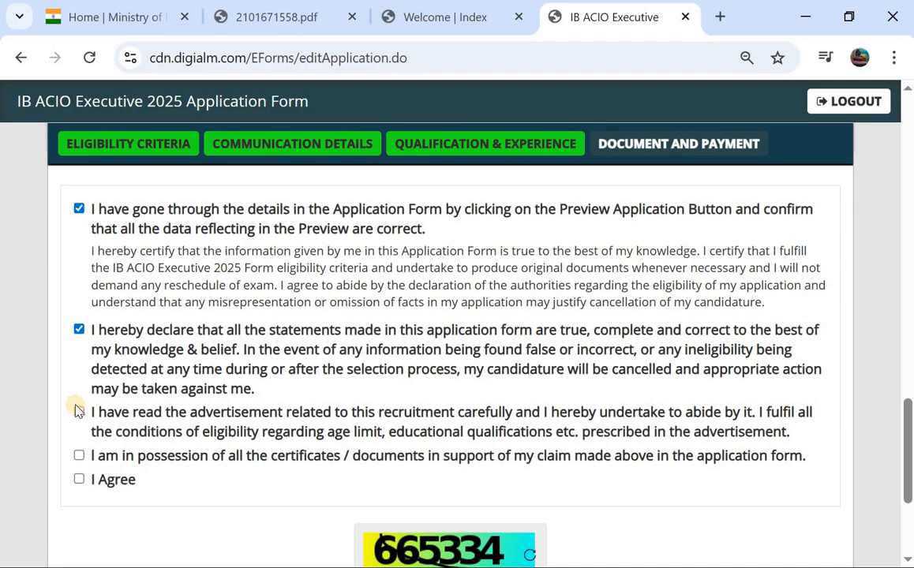
pyautogui.click(79, 411)
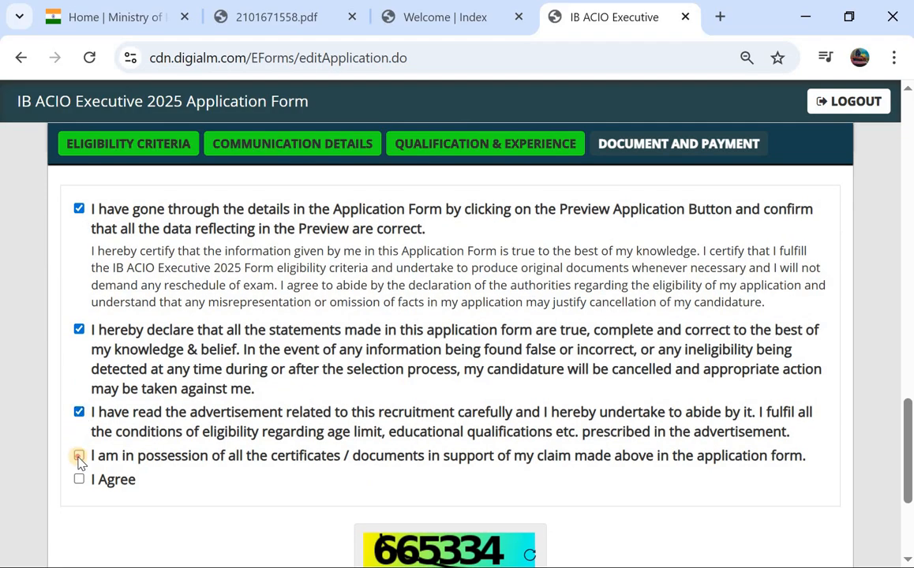
pyautogui.click(79, 458)
pyautogui.click(79, 480)
pyautogui.scroll(-3, 315, 493)
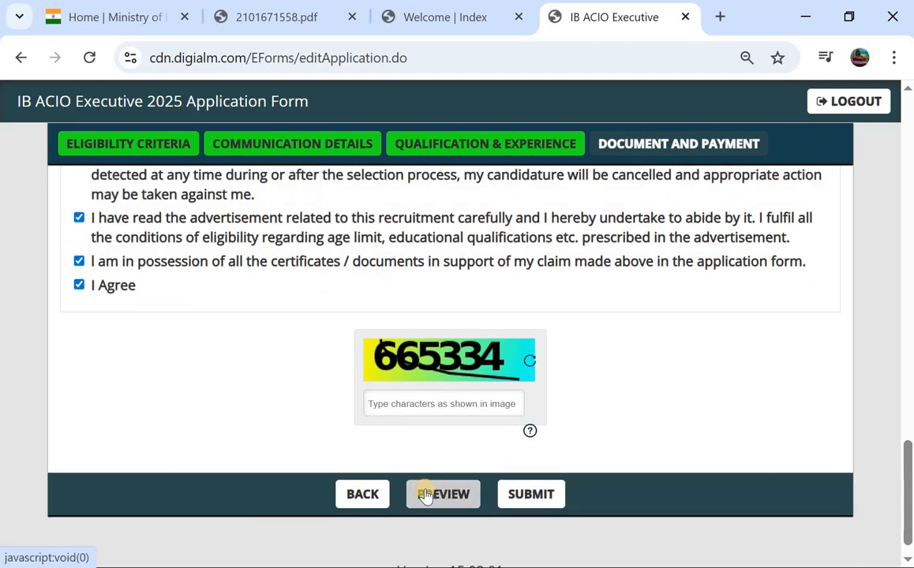
pyautogui.click(425, 494)
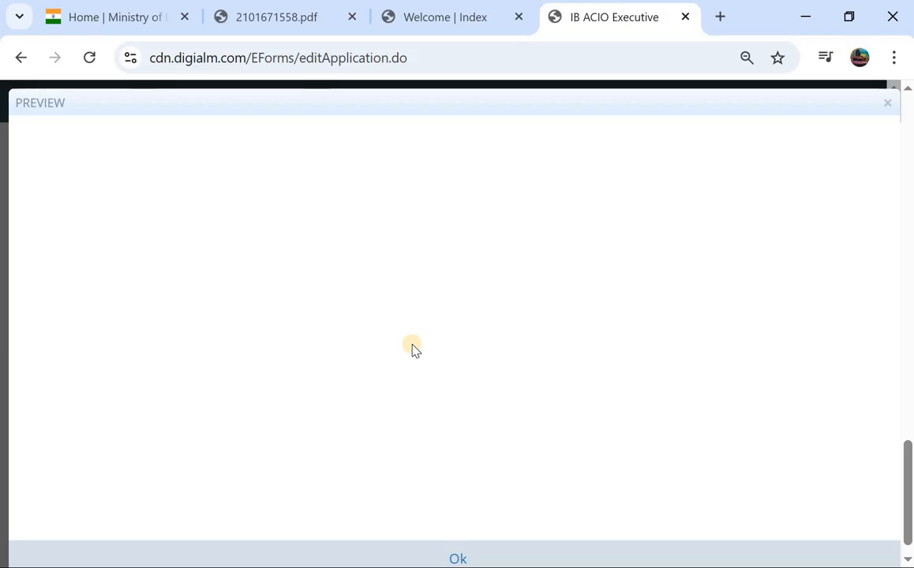
# Review the application preview and close it with Ok
pyautogui.scroll(-15, 411, 350)
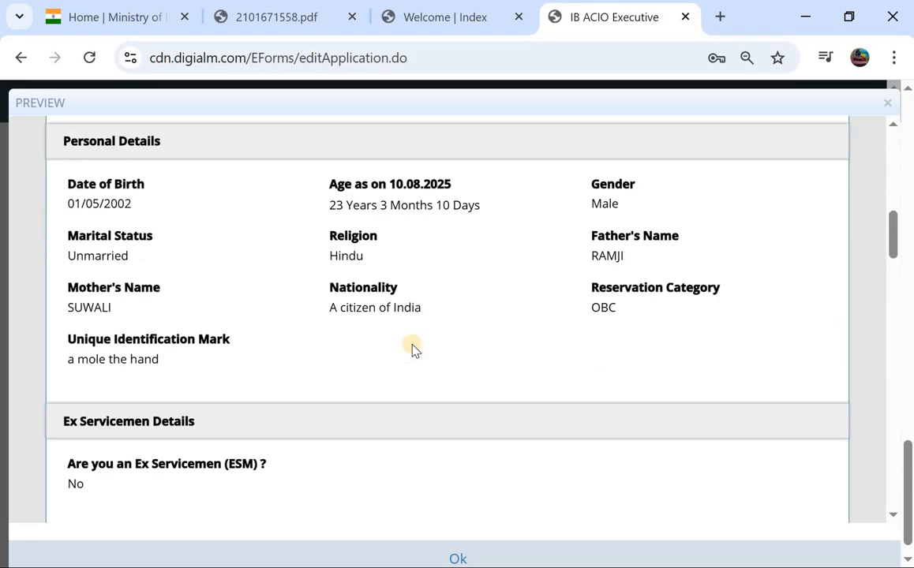
pyautogui.scroll(-15, 414, 348)
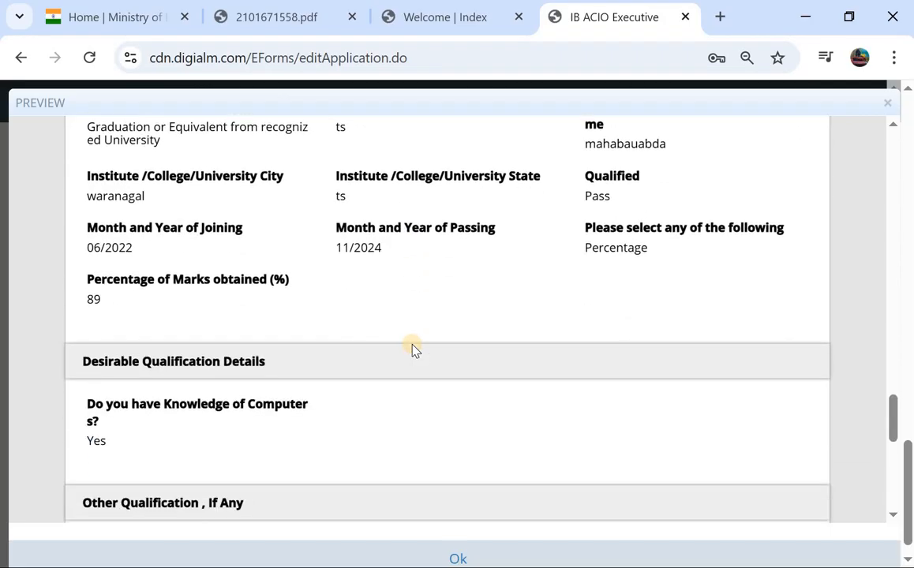
pyautogui.scroll(2, 414, 347)
pyautogui.scroll(7, 414, 348)
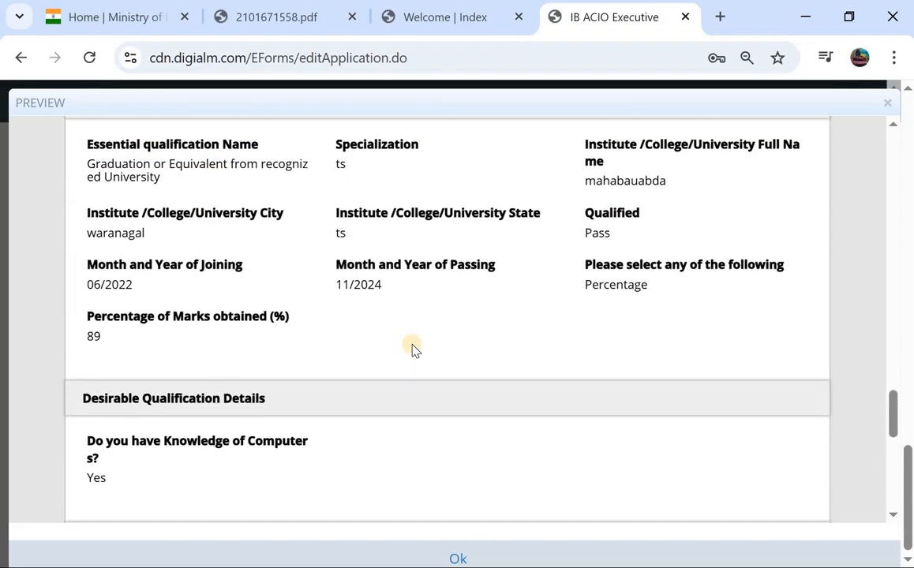
pyautogui.scroll(5, 411, 350)
pyautogui.scroll(-12, 413, 350)
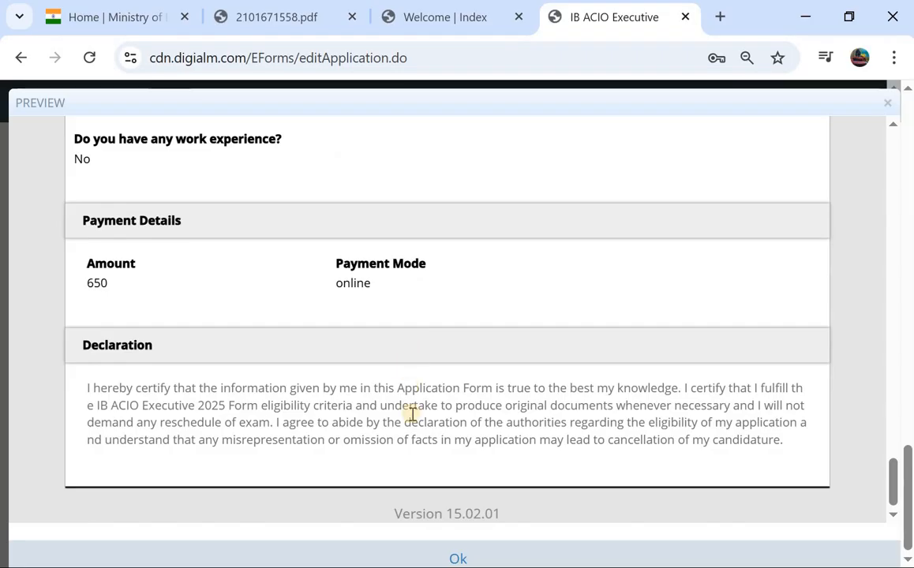
pyautogui.click(453, 557)
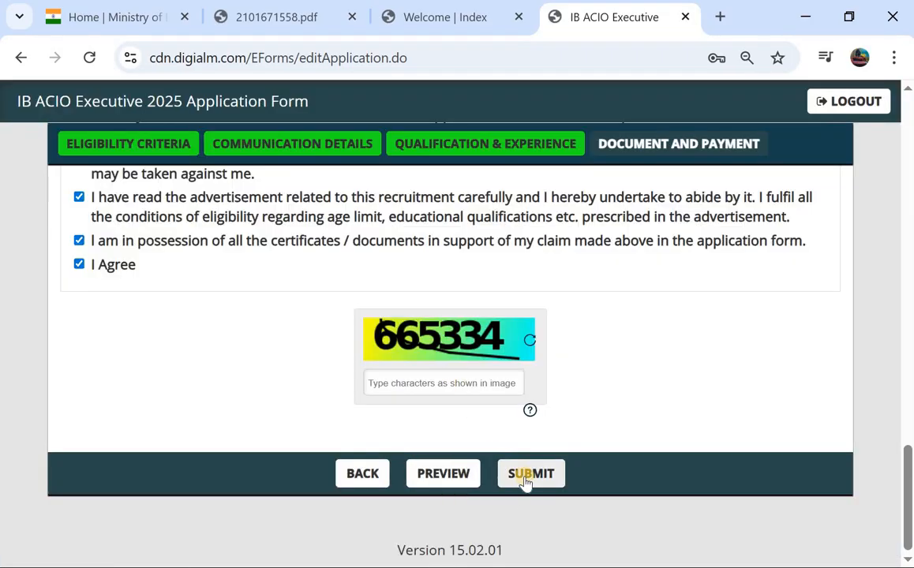
# Submit the application and accept the personal data privacy terms
pyautogui.click(525, 477)
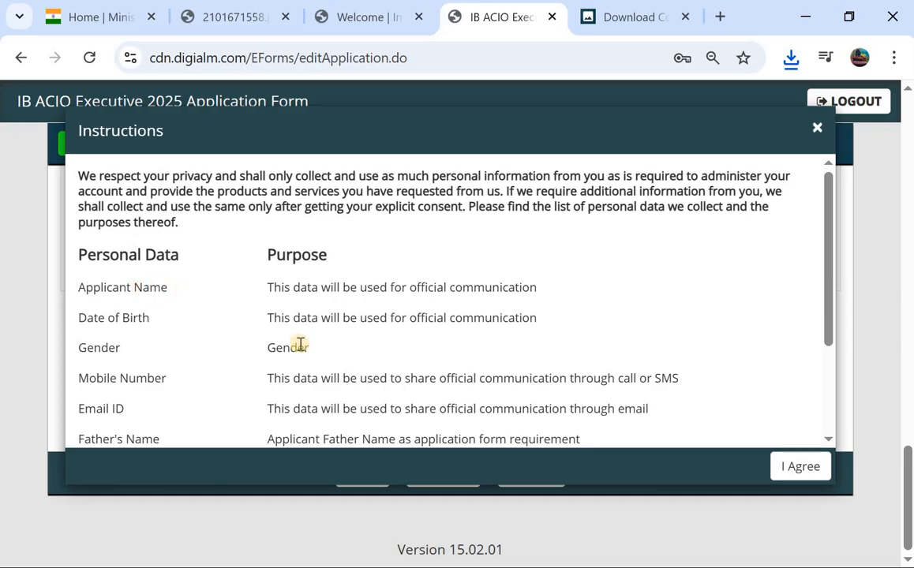
pyautogui.scroll(-3, 394, 292)
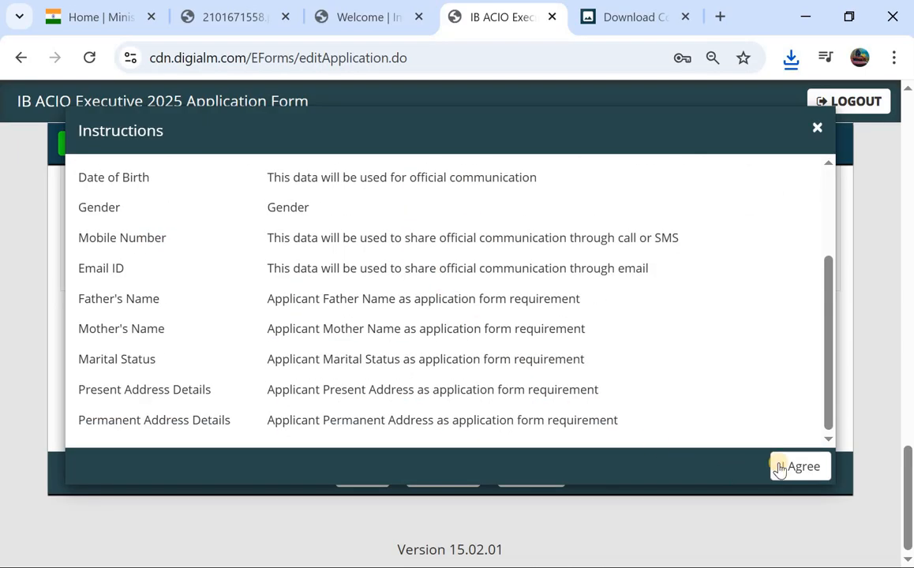
pyautogui.click(799, 467)
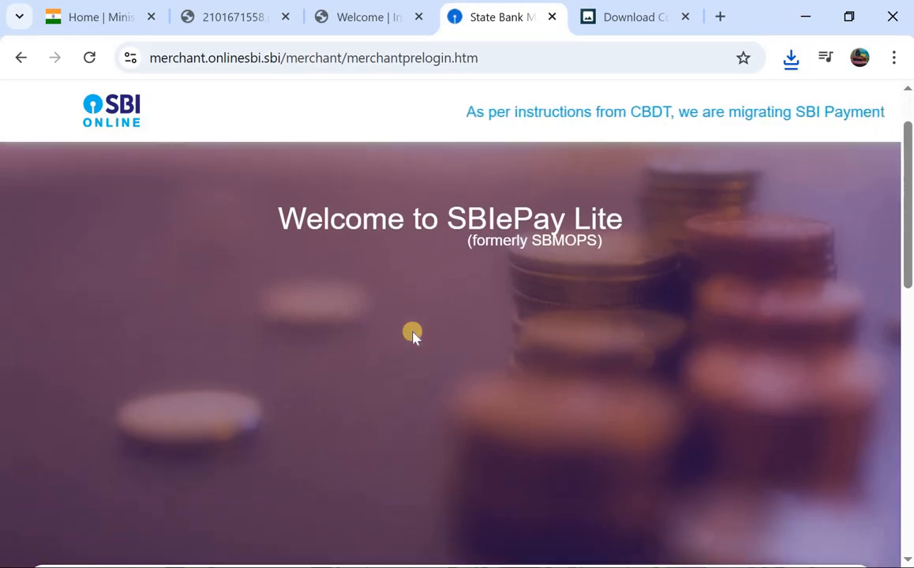
# Pay with Other Bank Debit Cards and confirm the ₹650 MHA payment details on both pages
pyautogui.scroll(-5, 411, 332)
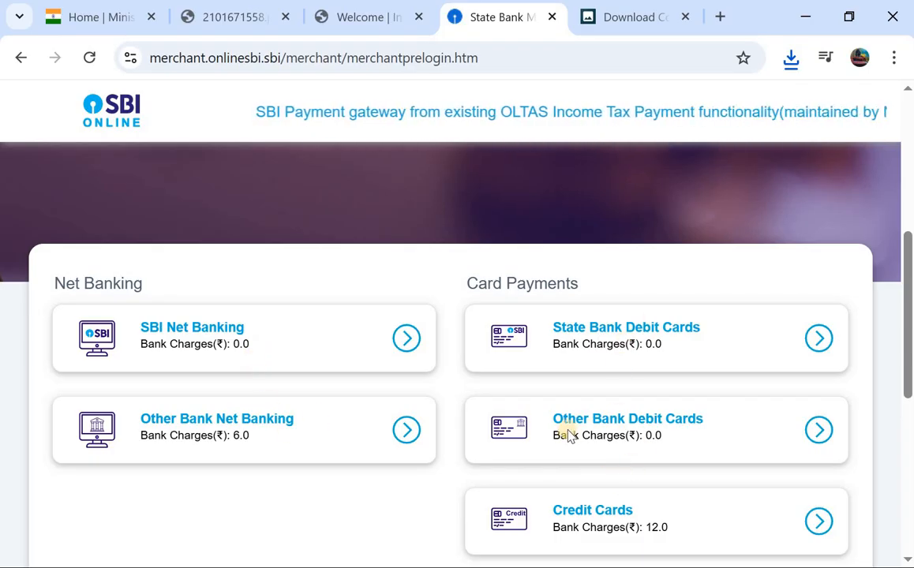
pyautogui.click(609, 422)
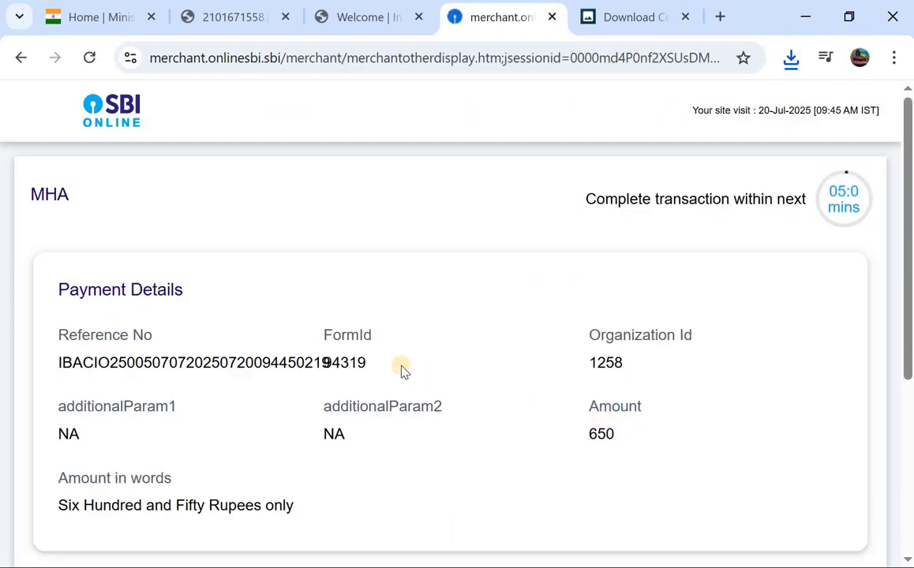
pyautogui.scroll(-4, 402, 373)
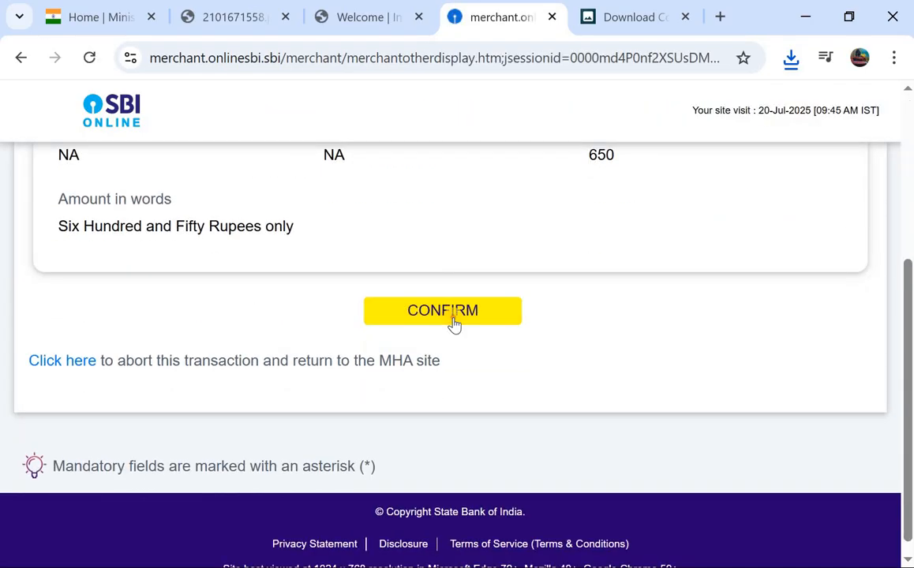
pyautogui.click(454, 322)
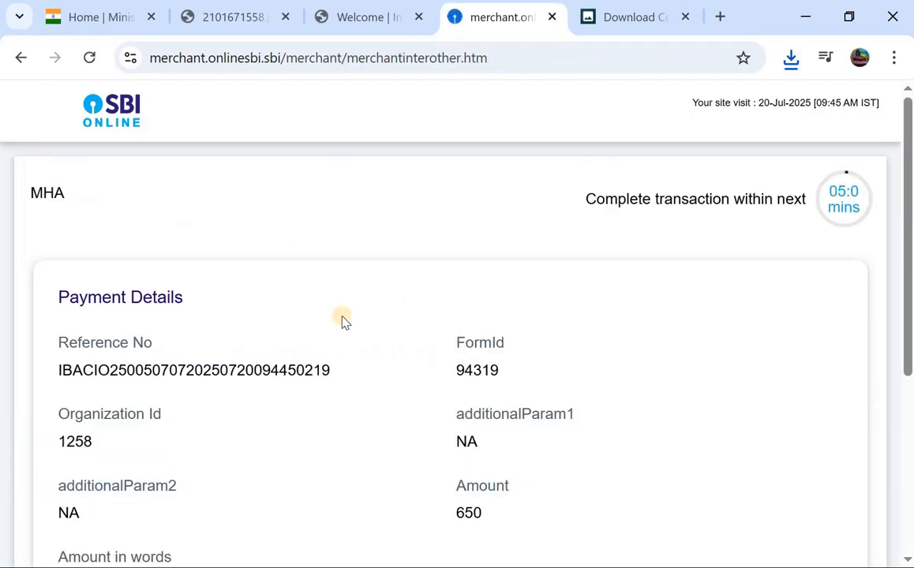
pyautogui.scroll(-4, 341, 320)
pyautogui.click(417, 373)
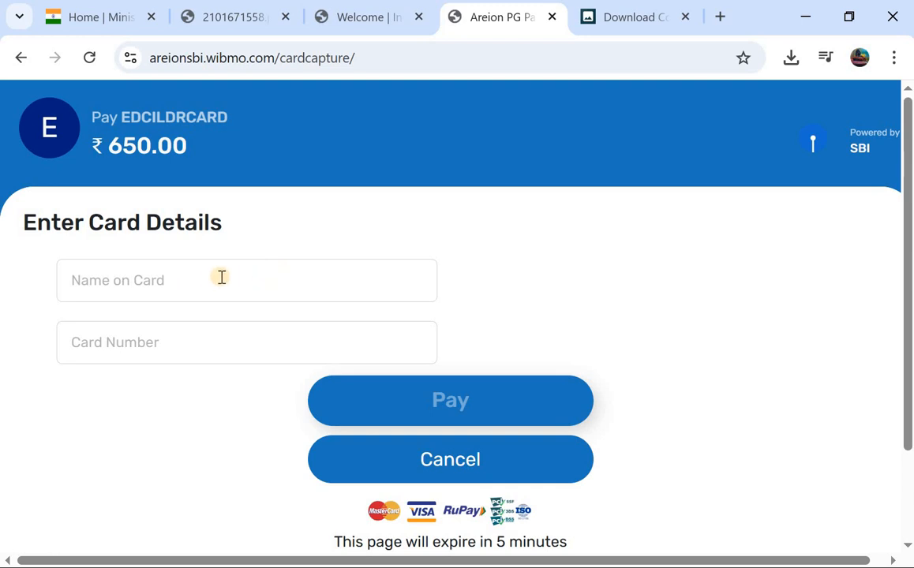
pyautogui.scroll(-2, 220, 332)
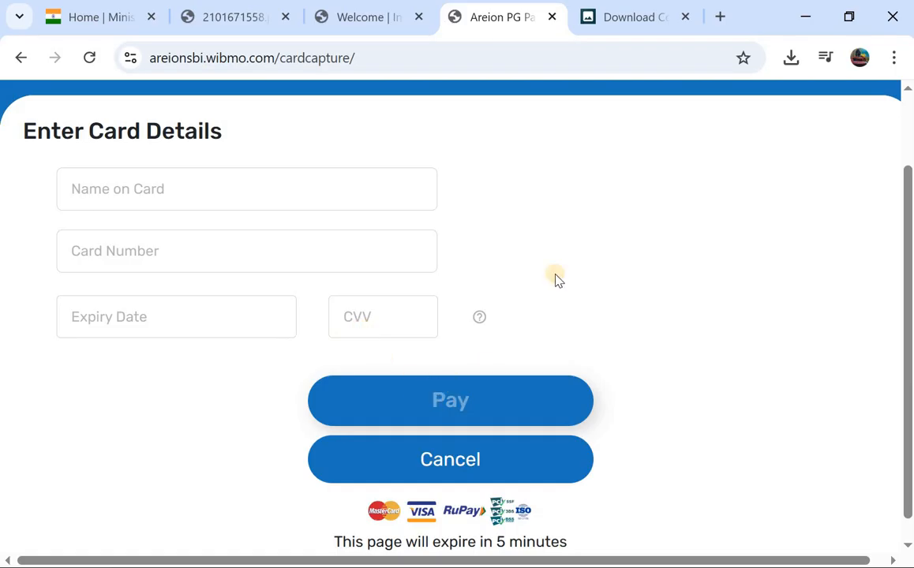
pyautogui.scroll(1, 606, 204)
pyautogui.scroll(1, 607, 203)
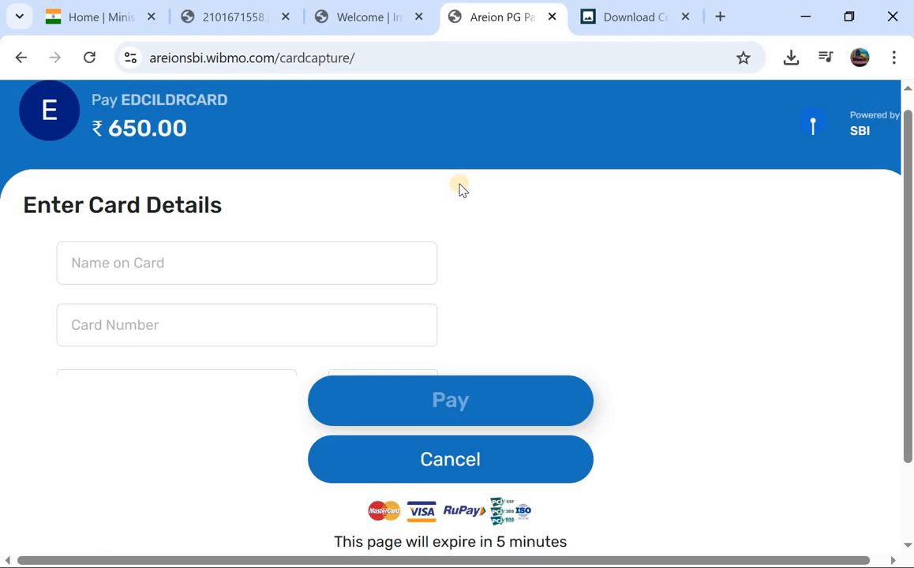
pyautogui.hscroll(1, 459, 185)
pyautogui.hscroll(-1, 459, 184)
pyautogui.scroll(-1, 459, 184)
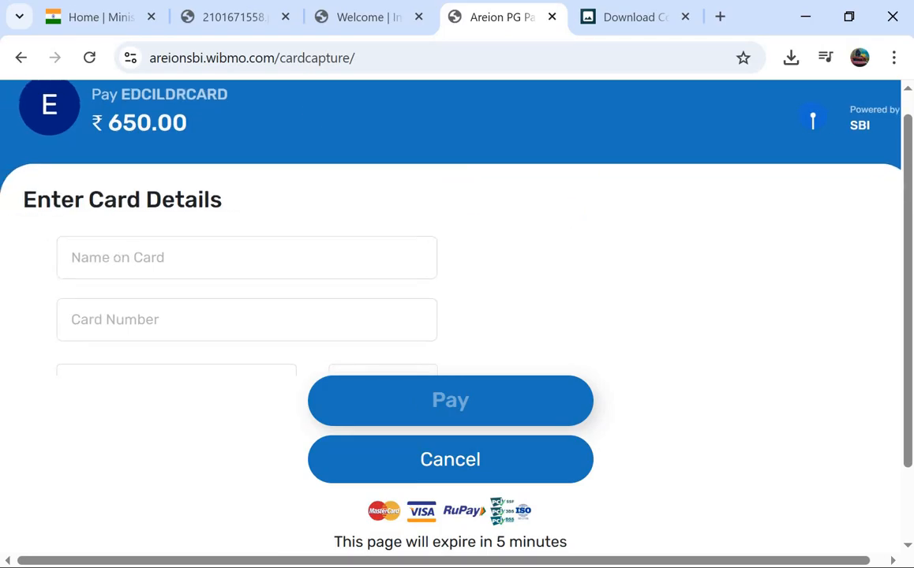
# Switch between the Home | Ministry and Welcome | Index tabs, ending on the Ministry homepage
pyautogui.click(92, 8)
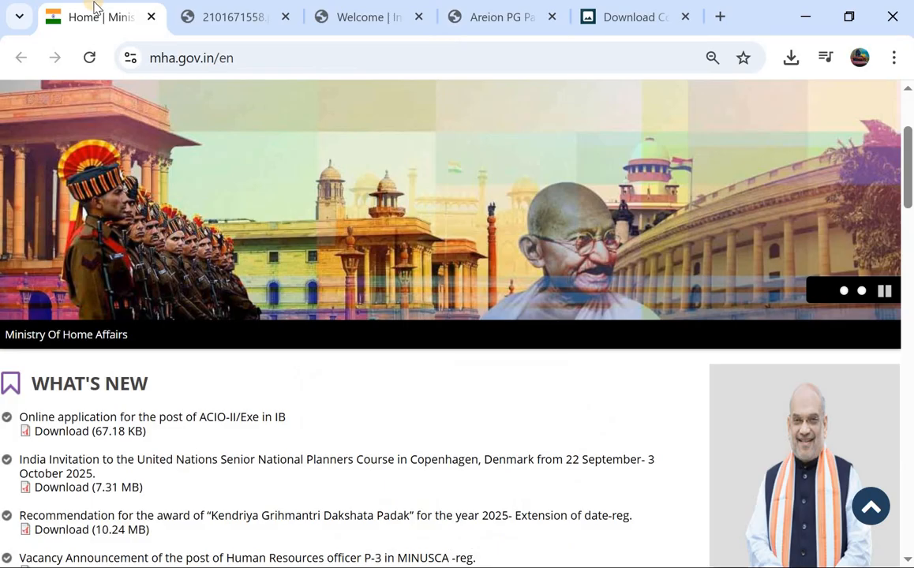
pyautogui.moveTo(201, 18)
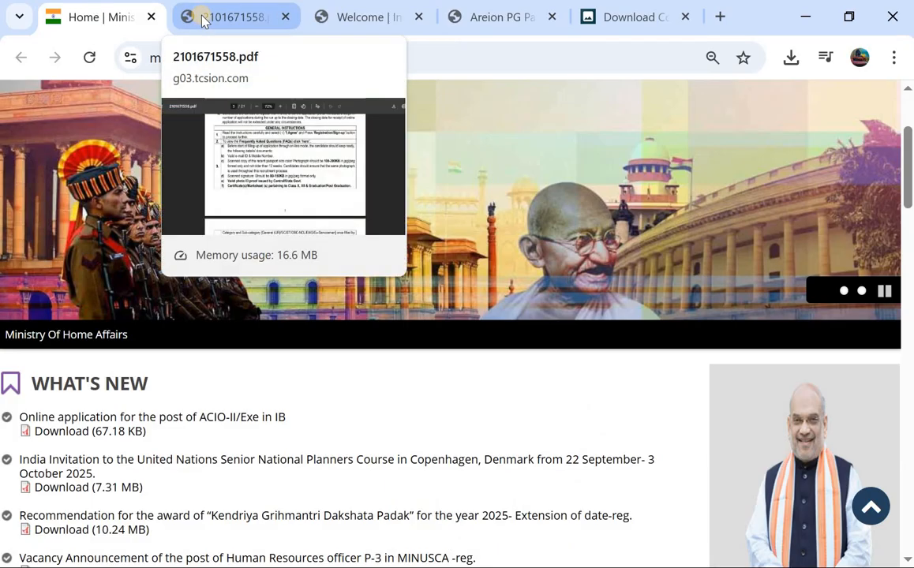
pyautogui.click(344, 21)
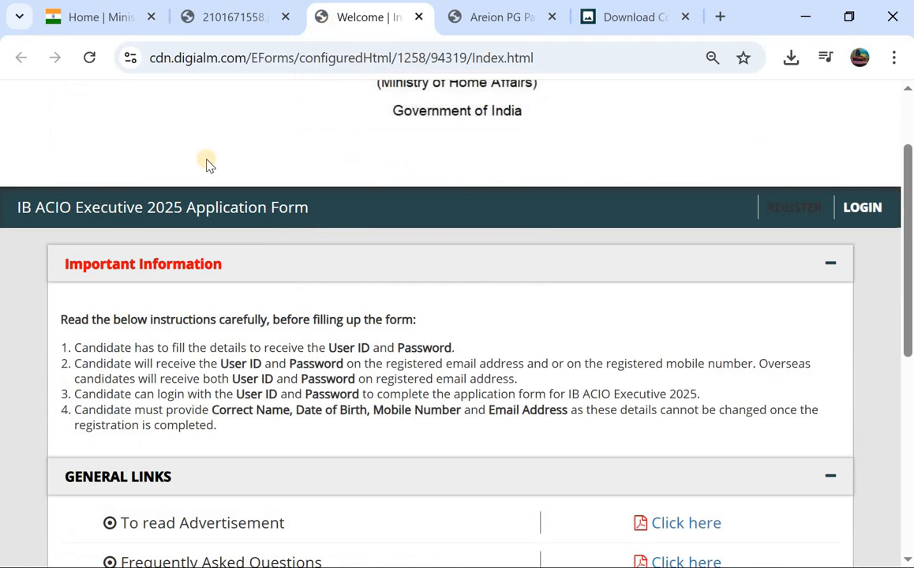
pyautogui.click(83, 19)
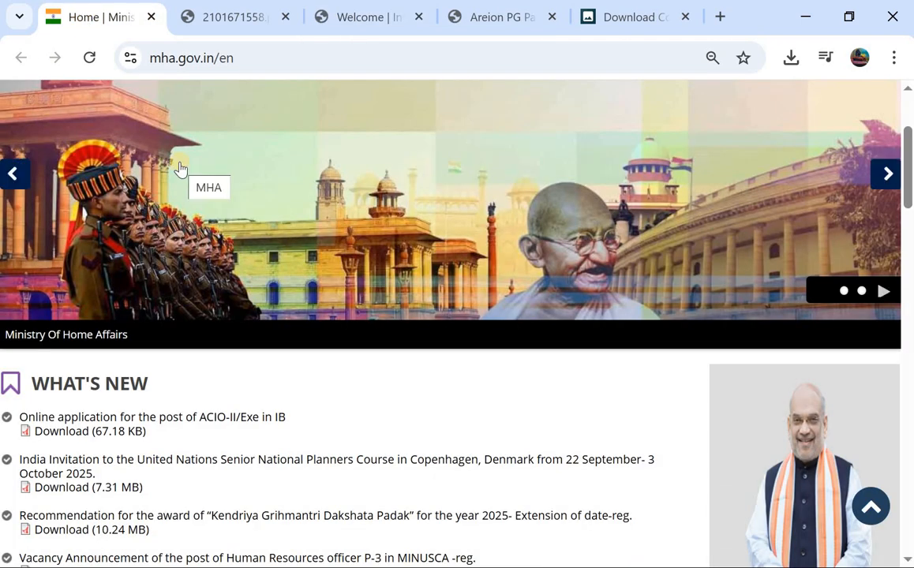